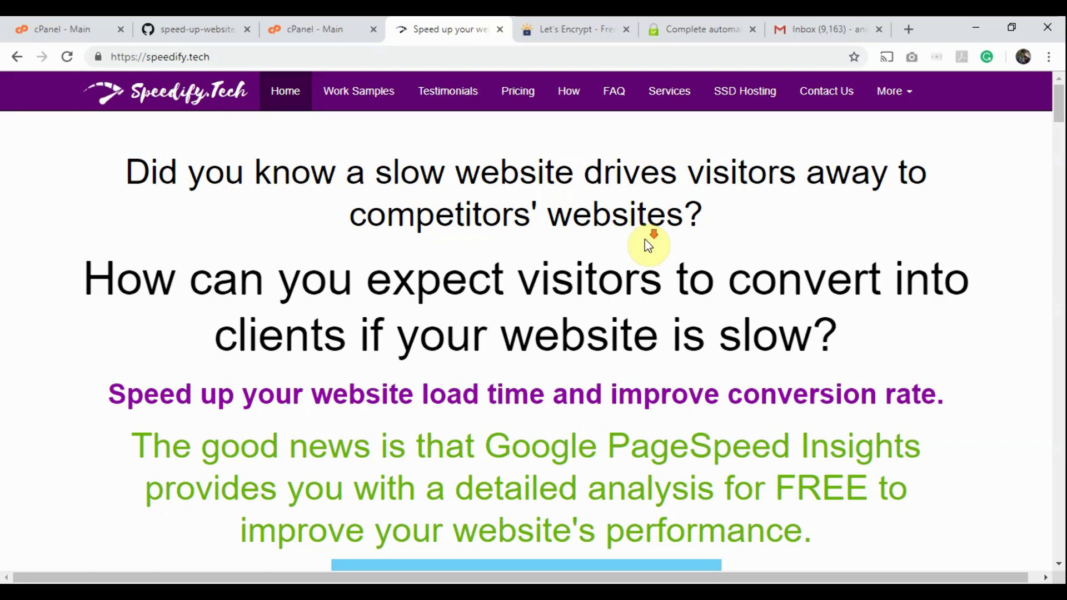
Step: Scroll down the speedify.tech homepage, then switch to the FreeSSL.tech Auto tab
scroll(645, 239, down, 3)
scroll(644, 239, down, 1)
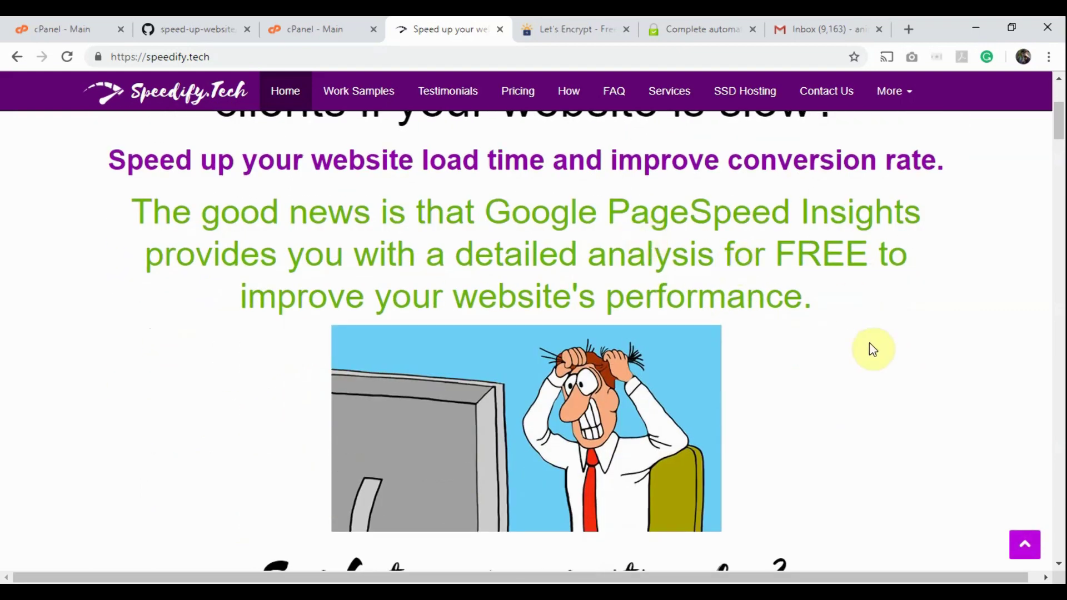
scroll(872, 348, down, 1)
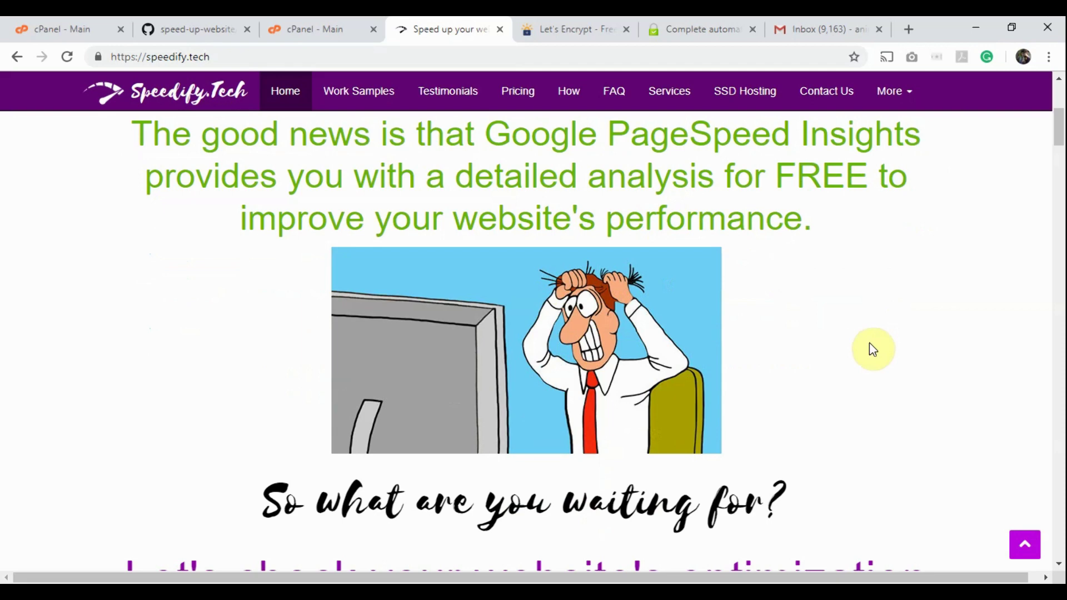
click(572, 25)
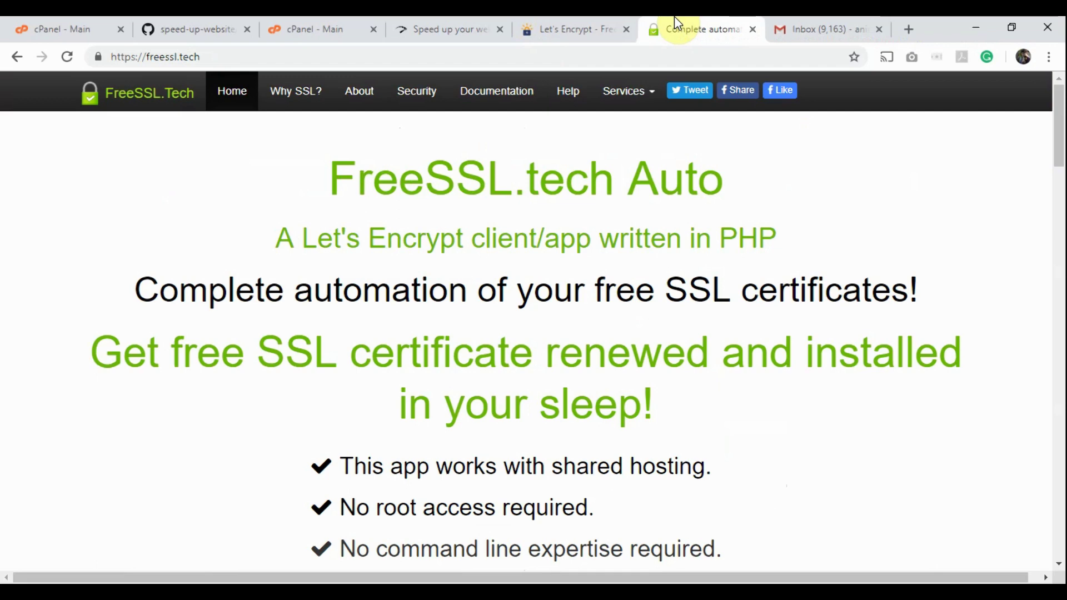
click(572, 23)
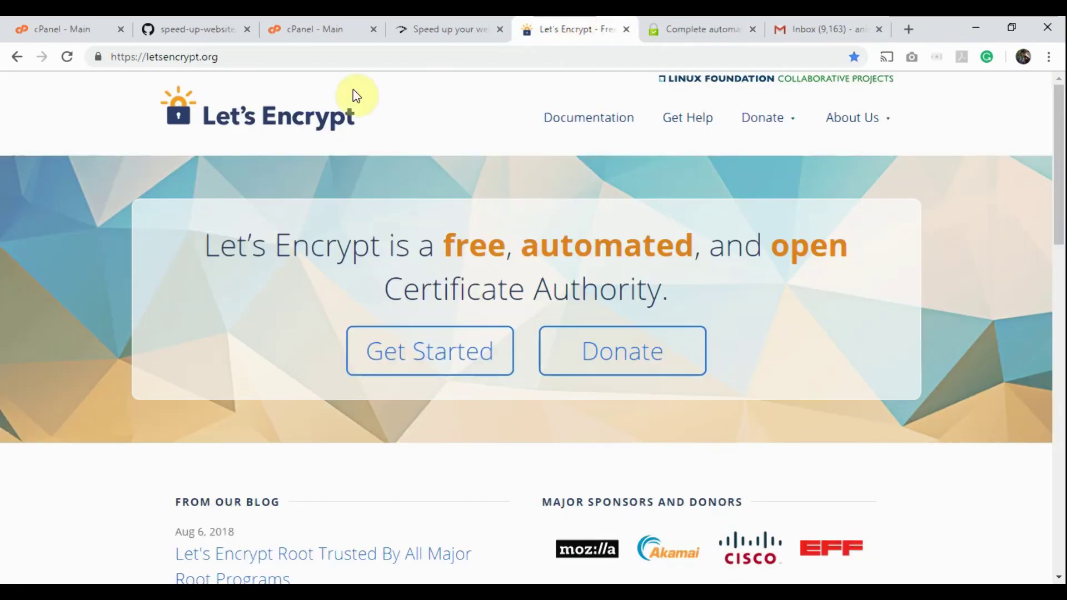
scroll(76, 283, down, 3)
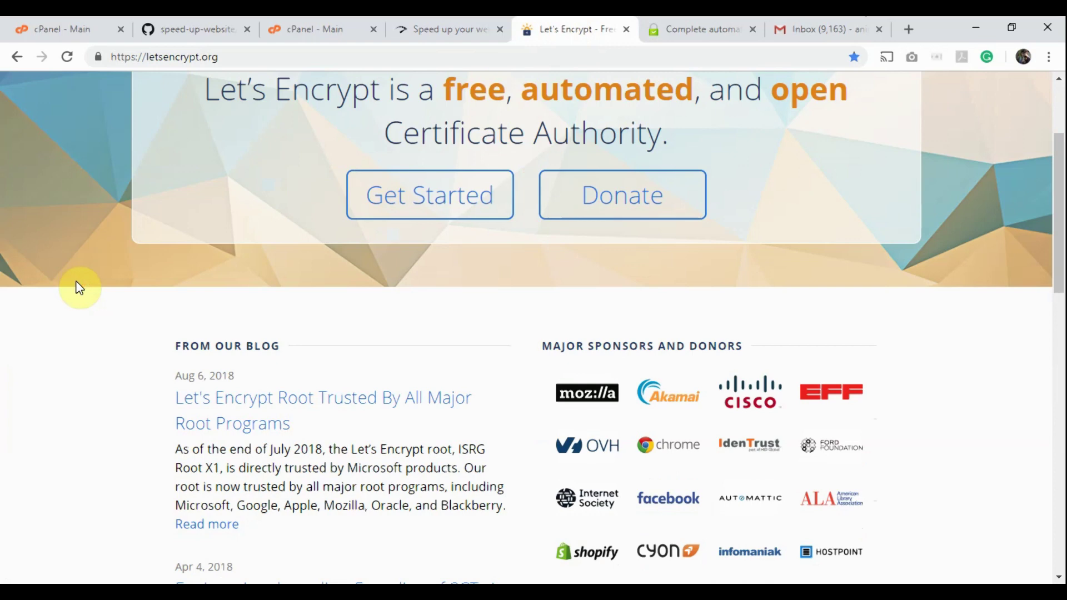
click(675, 25)
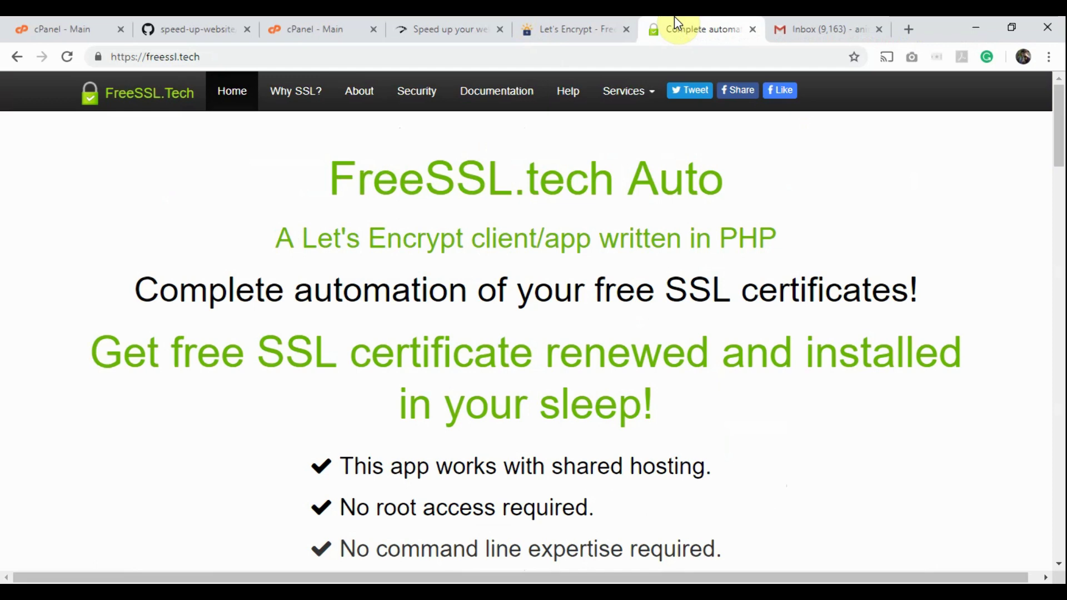
click(571, 25)
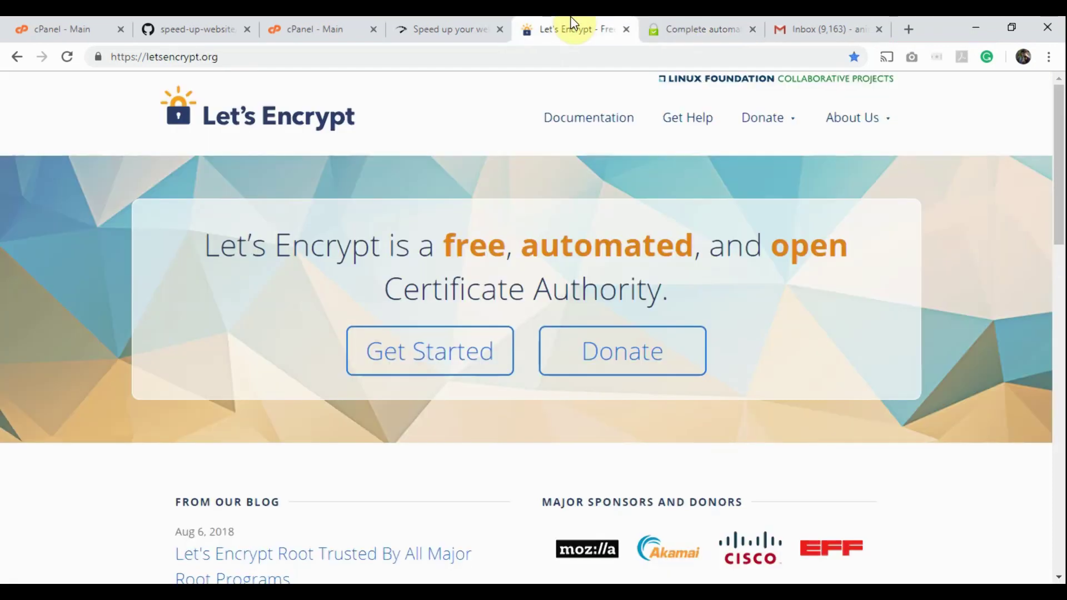
click(674, 23)
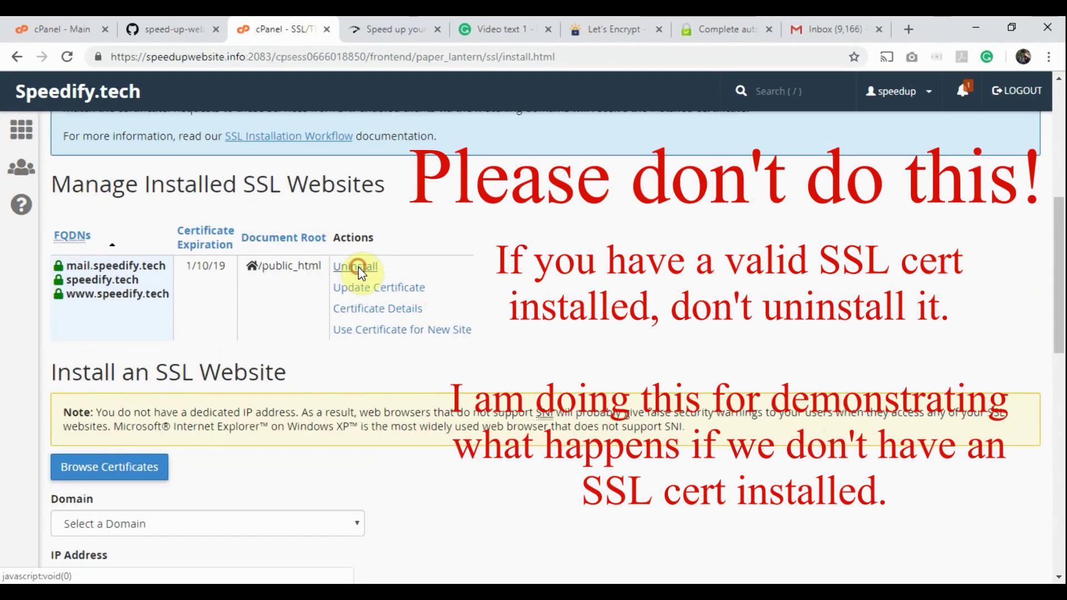
Step: Uninstall the speedify.tech SSL certificate in Manage Installed SSL Websites and confirm with Proceed
click(356, 267)
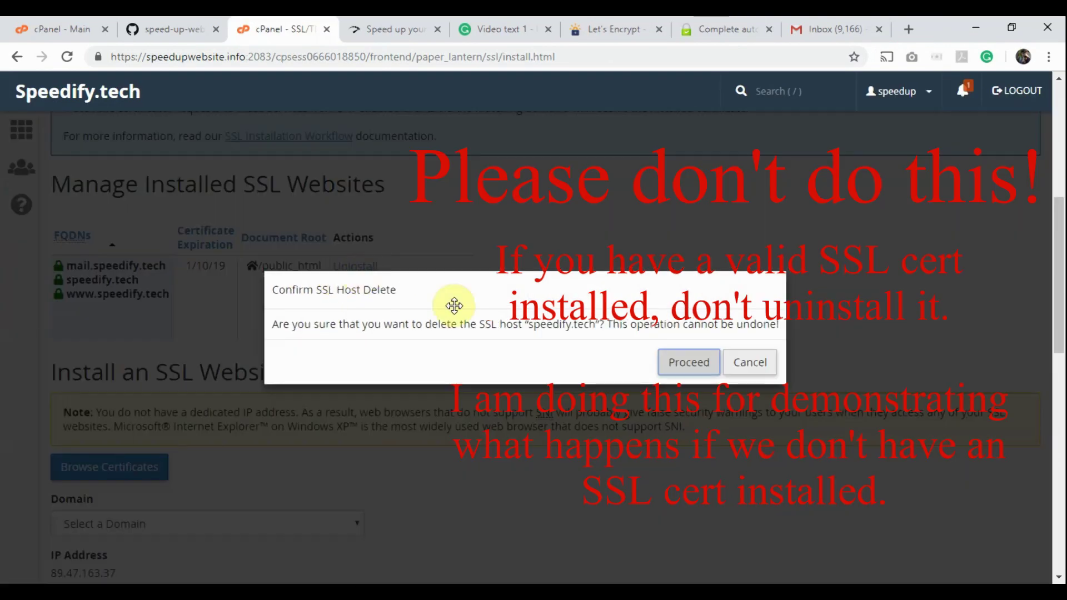
click(688, 363)
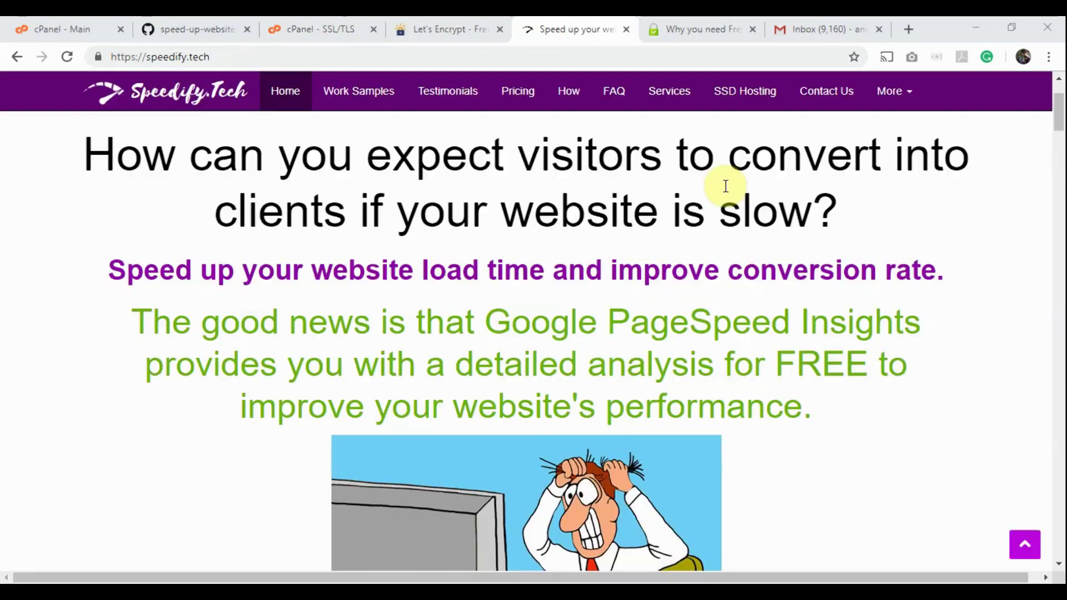
click(132, 58)
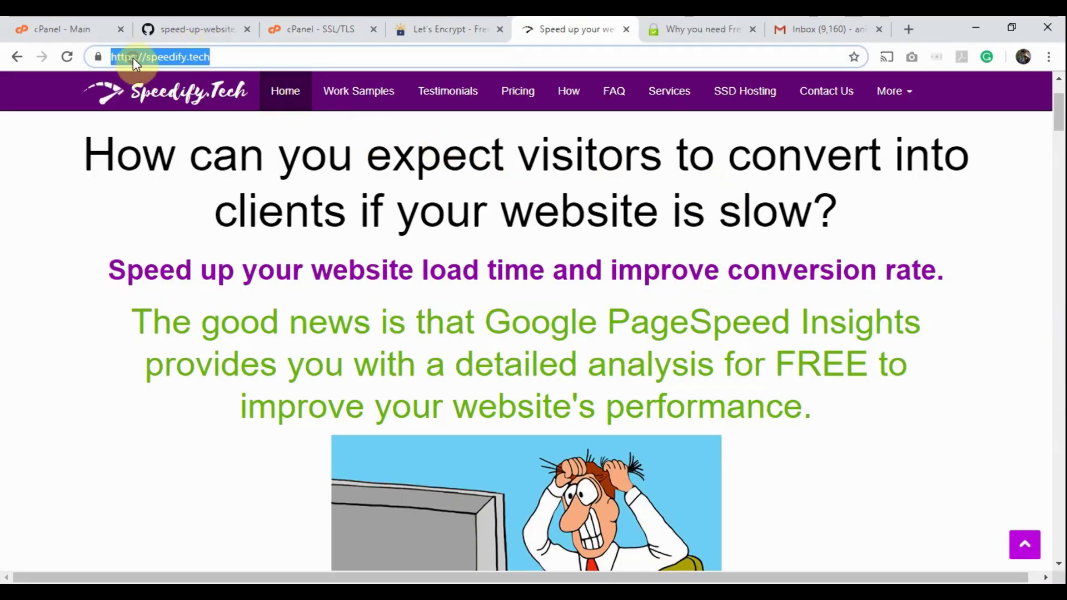
click(135, 57)
key(BackSpace)
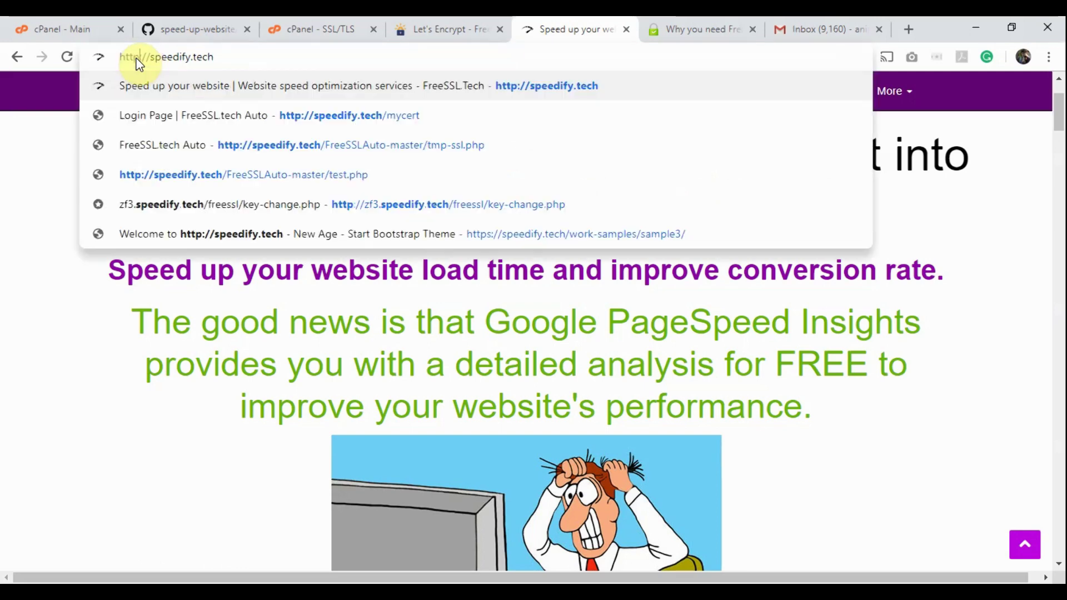
key(Return)
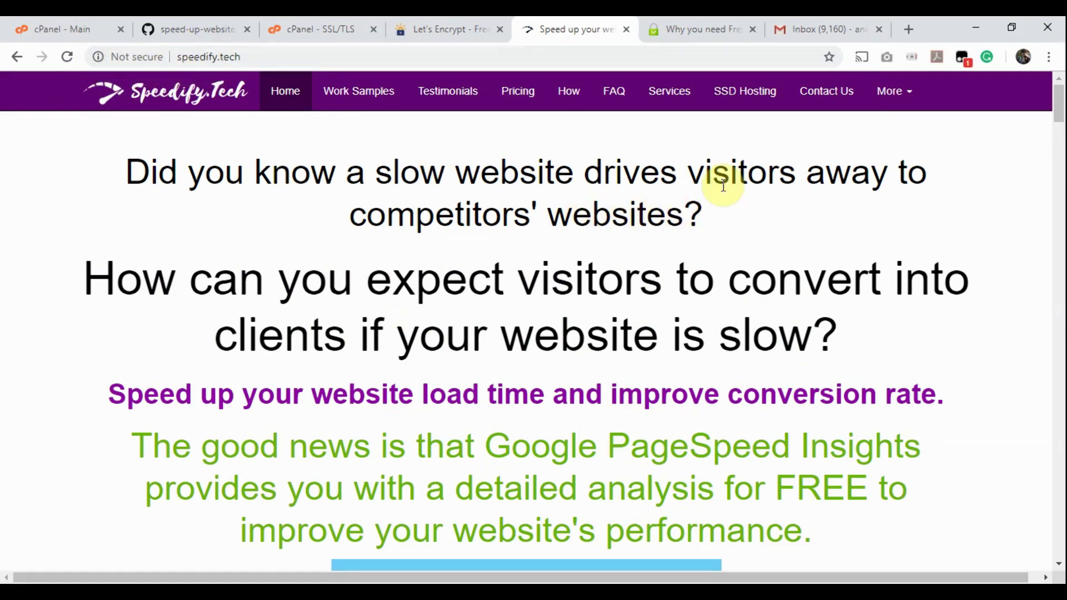
Step: Go to the Contact Us page and type 'H' into the message field
click(821, 93)
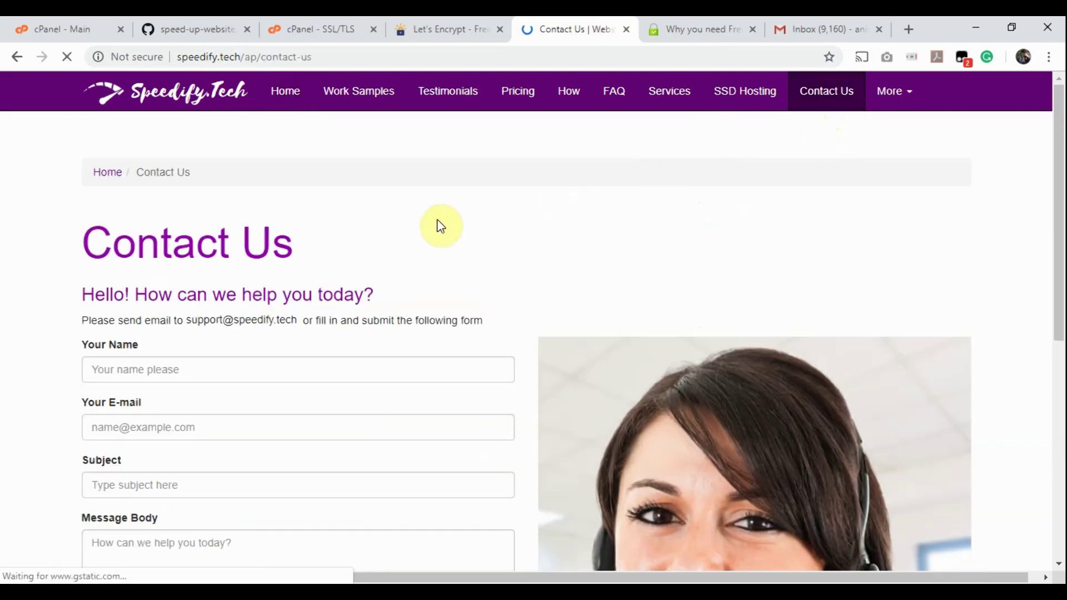
scroll(54, 340, down, 3)
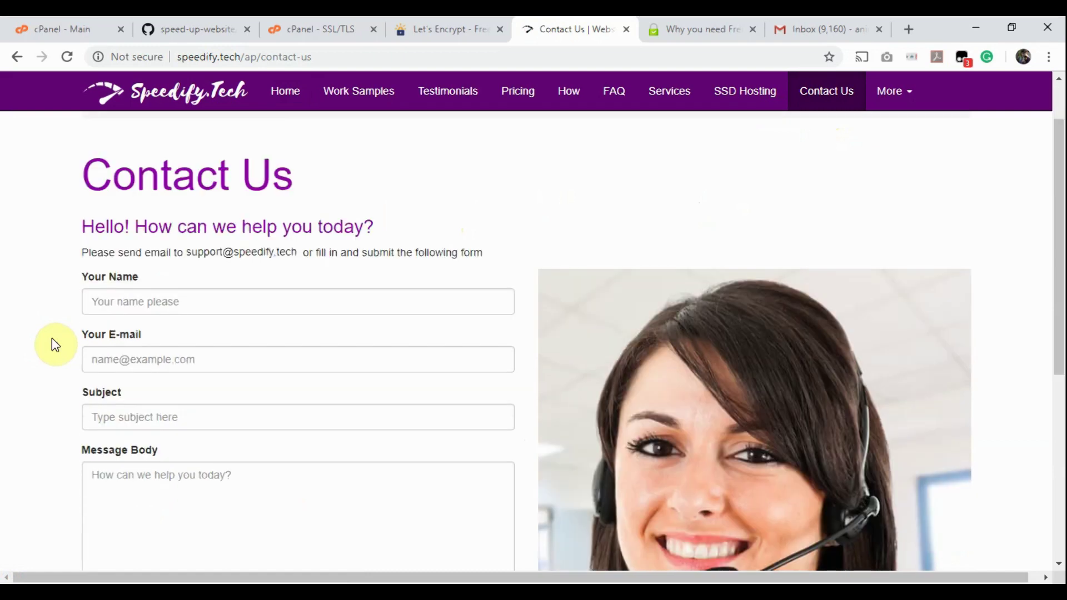
scroll(54, 343, down, 1)
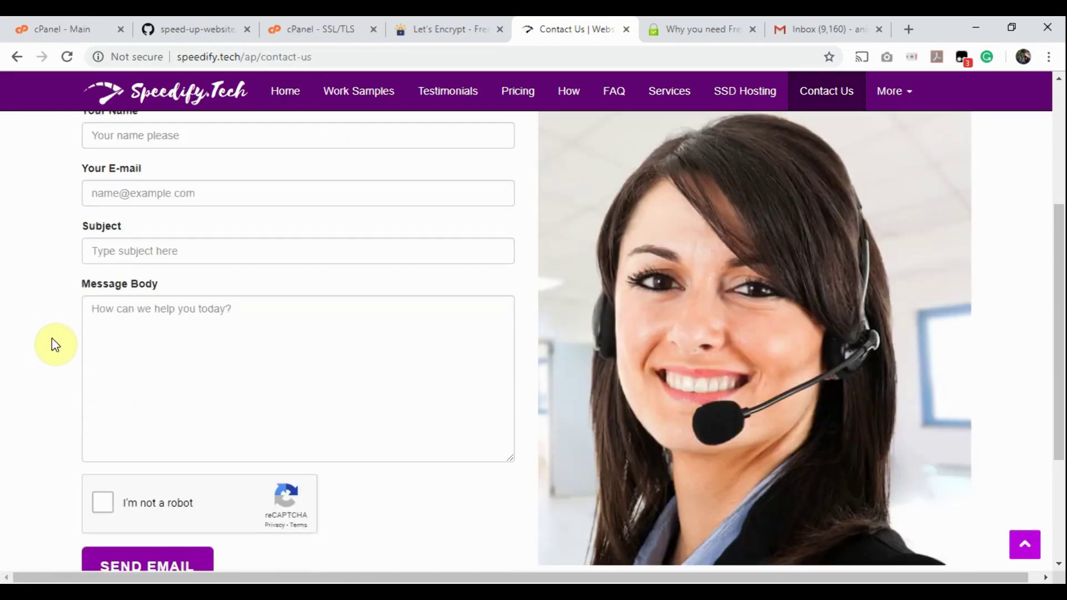
click(124, 340)
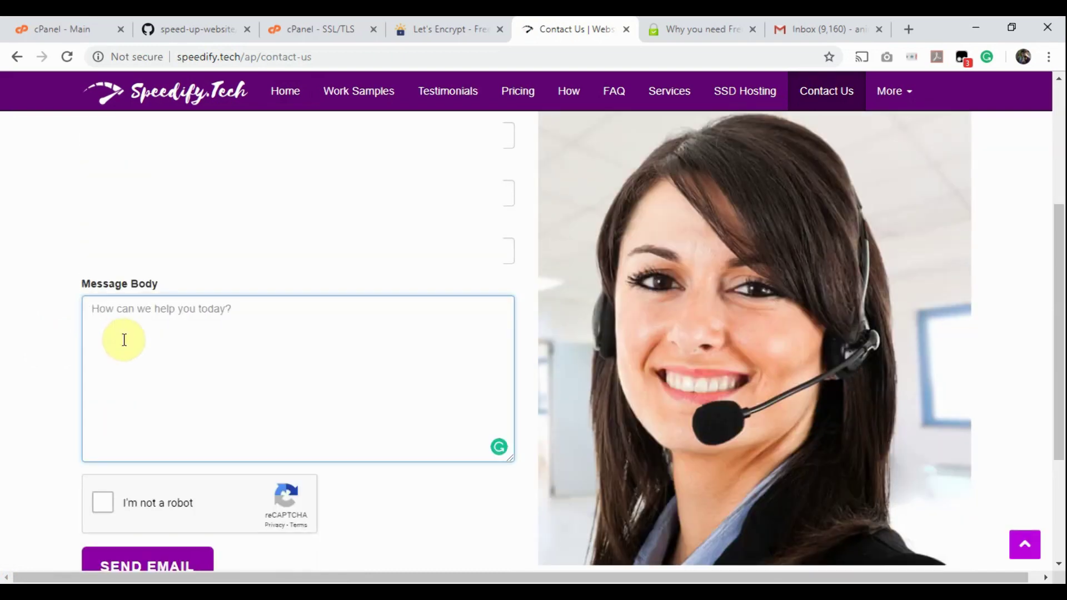
text(Hello)
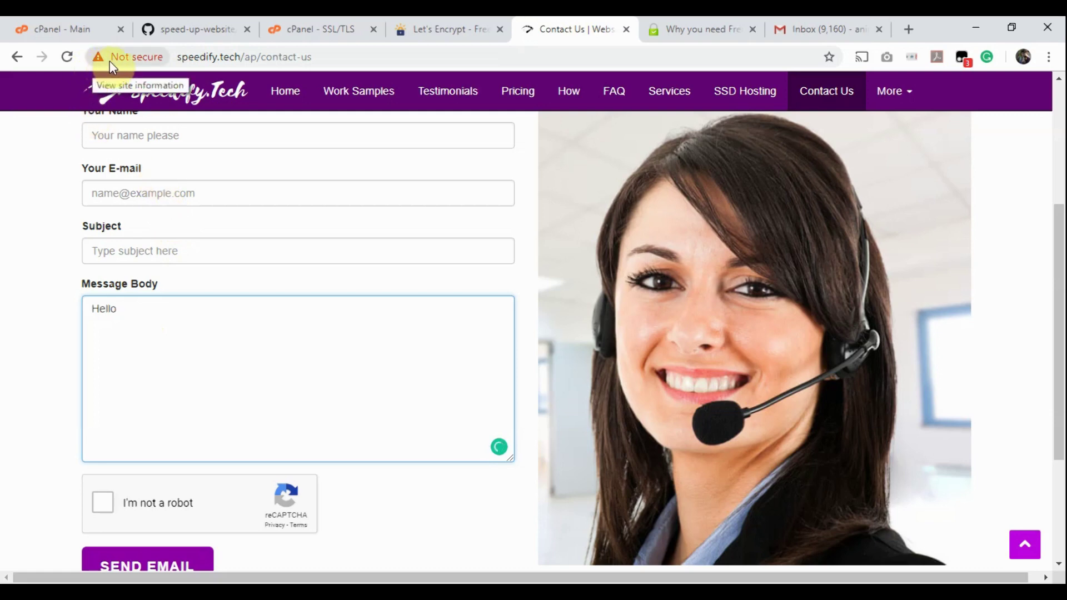
click(179, 57)
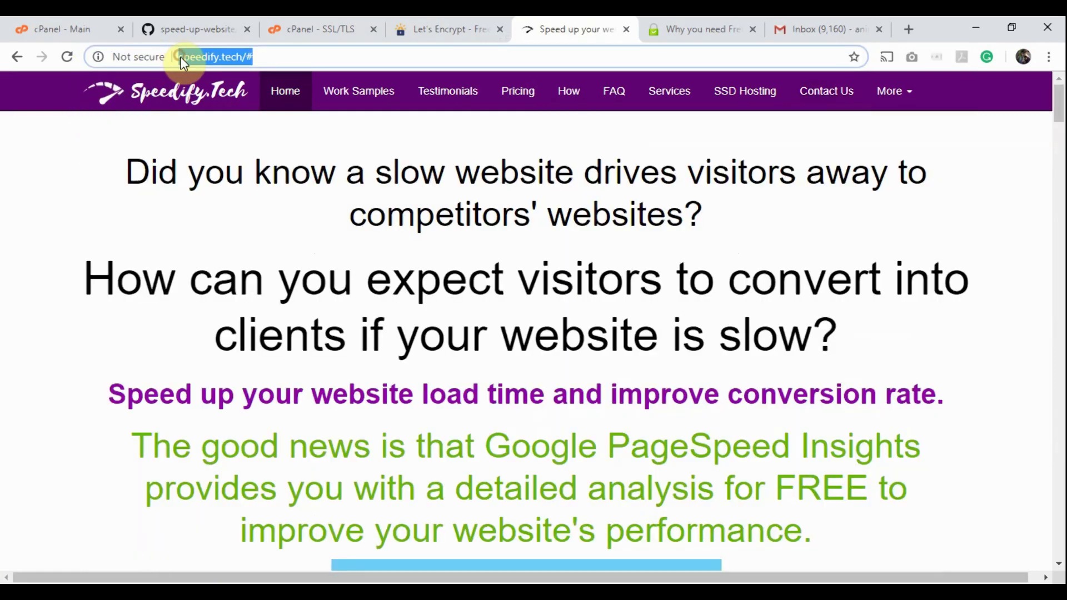
click(181, 57)
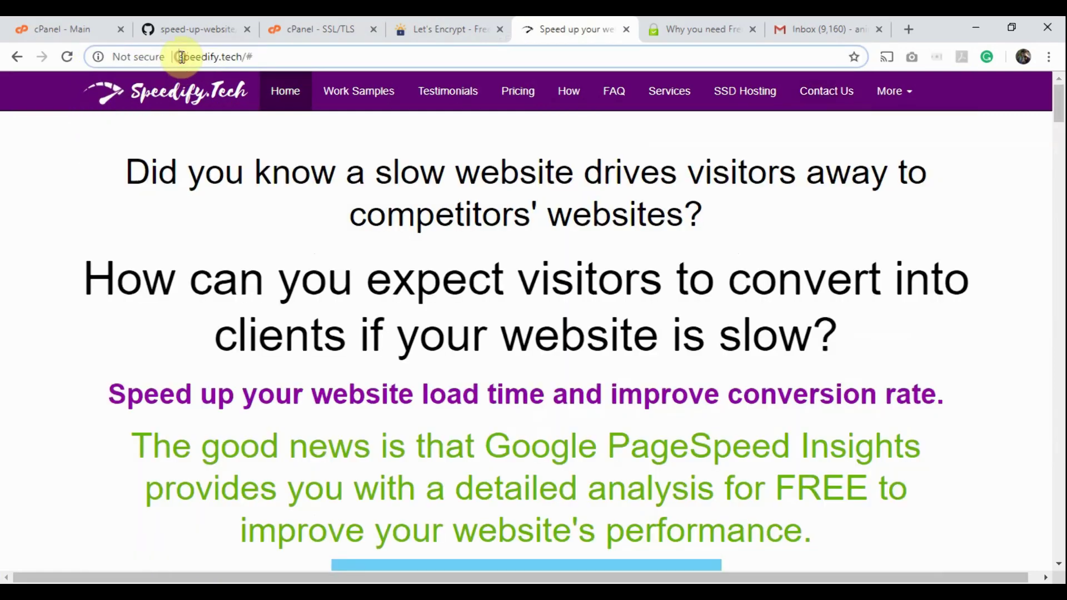
key(Home)
text(https)
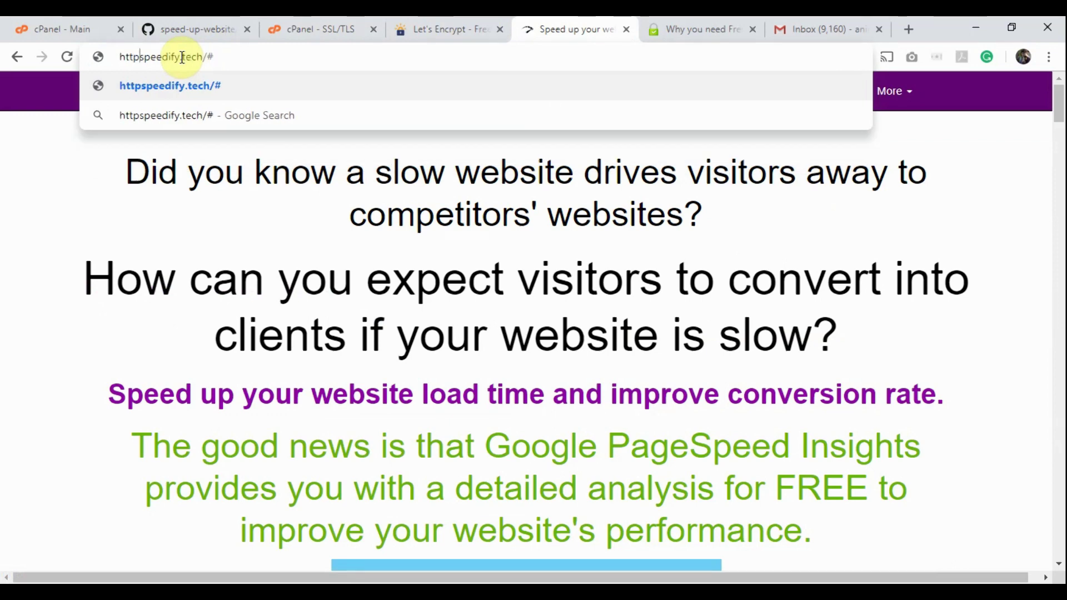
text(://)
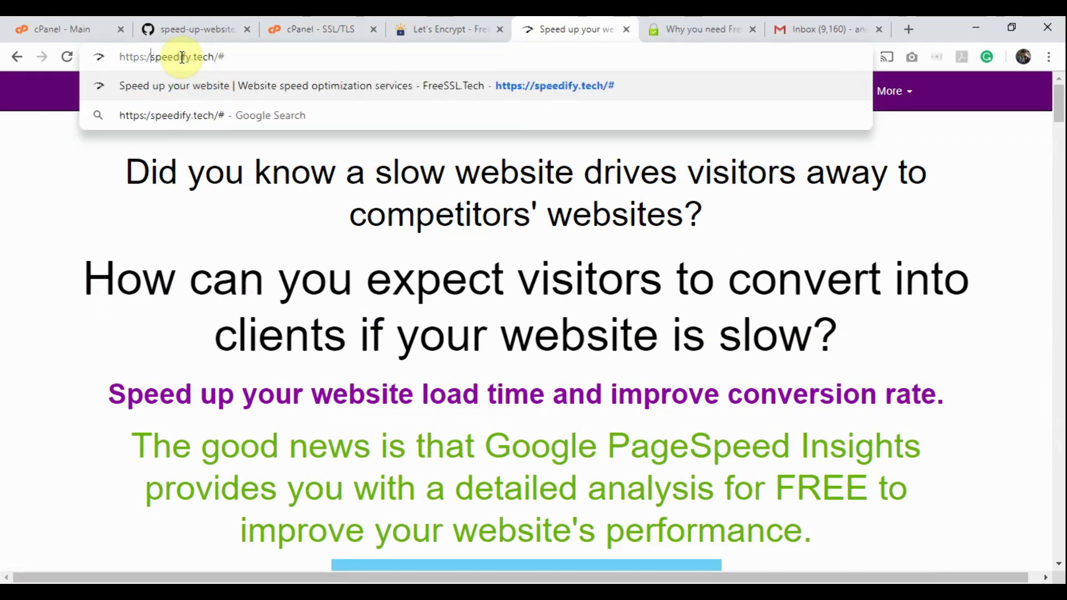
key(Return)
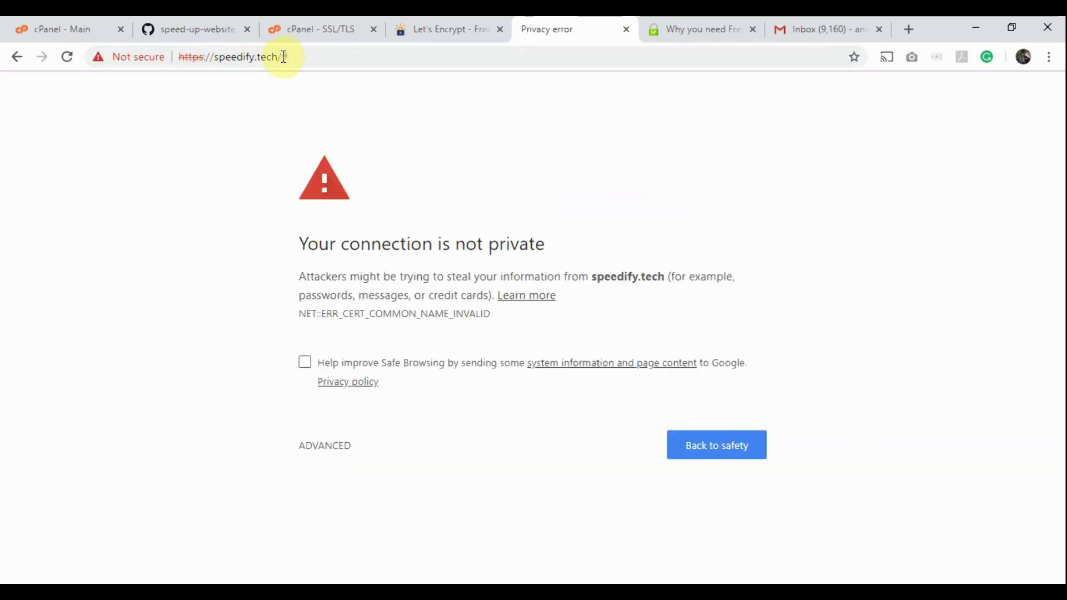
drag(281, 57, 310, 57)
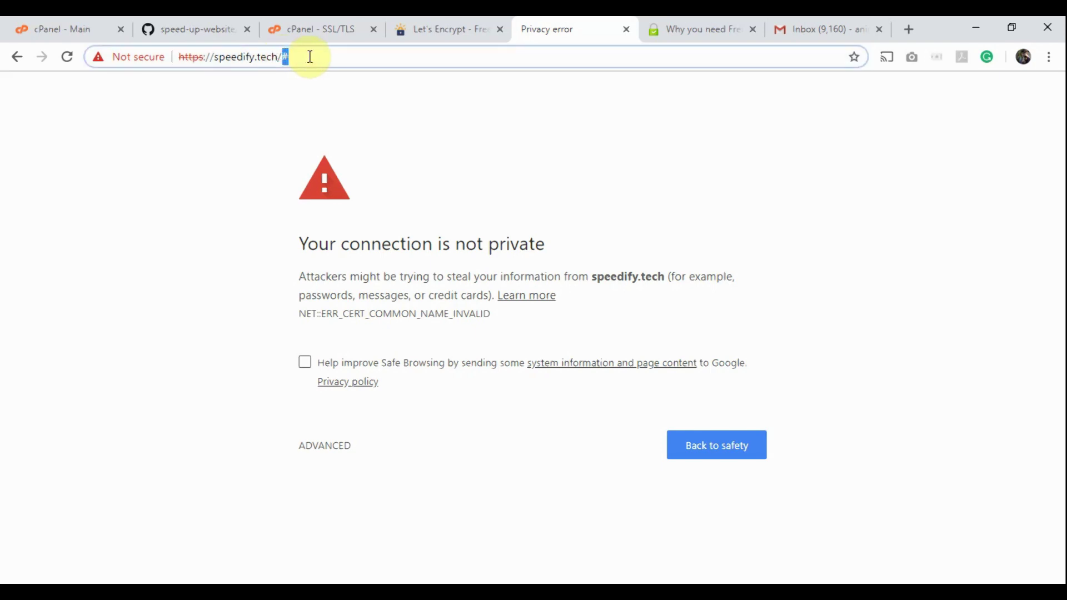
key(BackSpace)
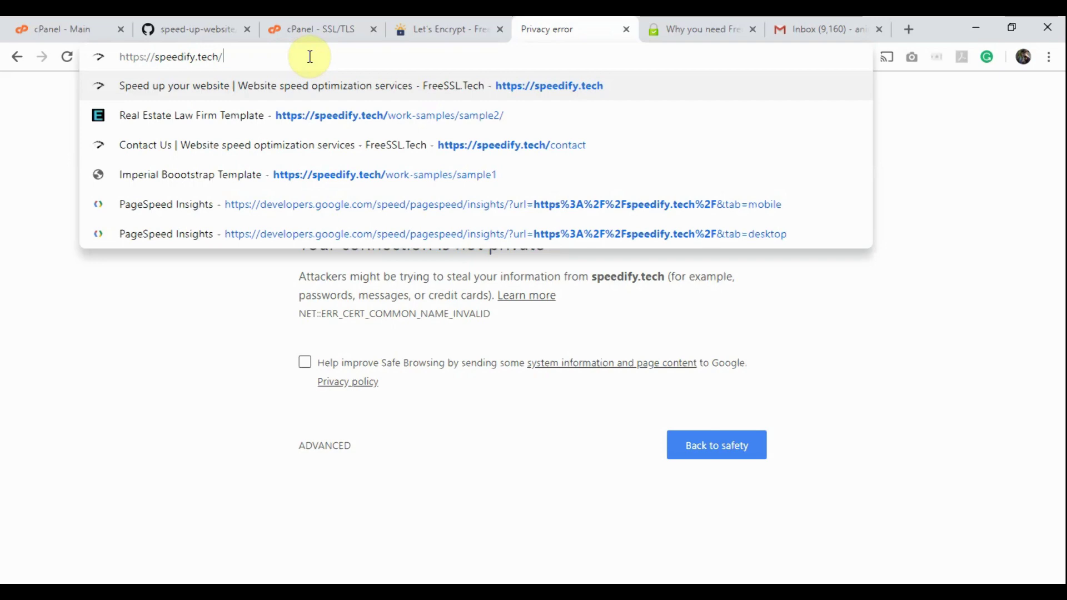
key(Escape)
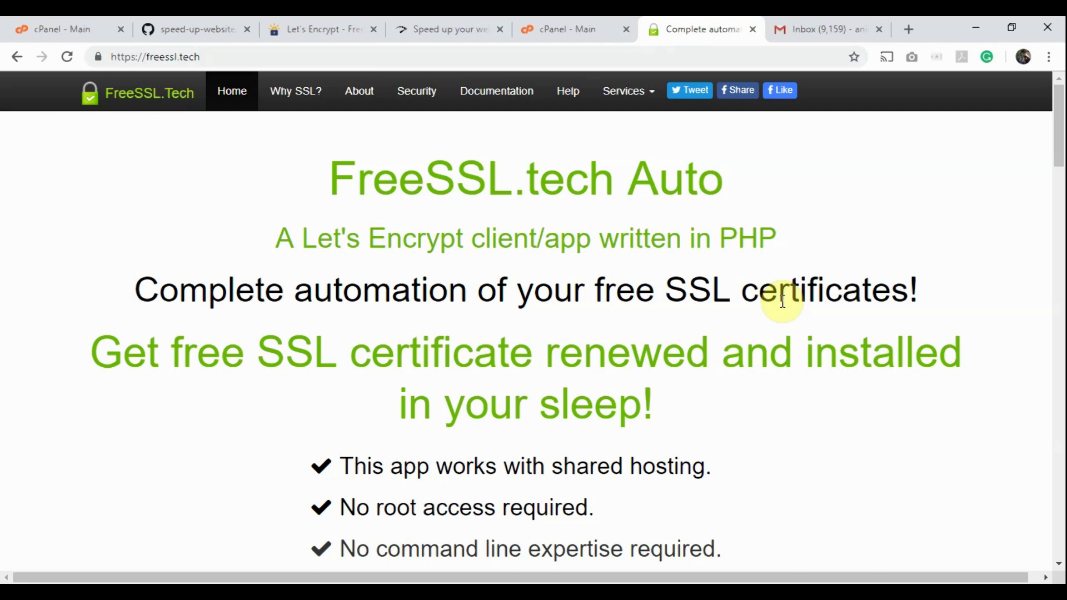
Step: Go to the download instructions and follow Option 1's github.com/speed-up-website/freessl.tech-auto link
scroll(783, 302, down, 7)
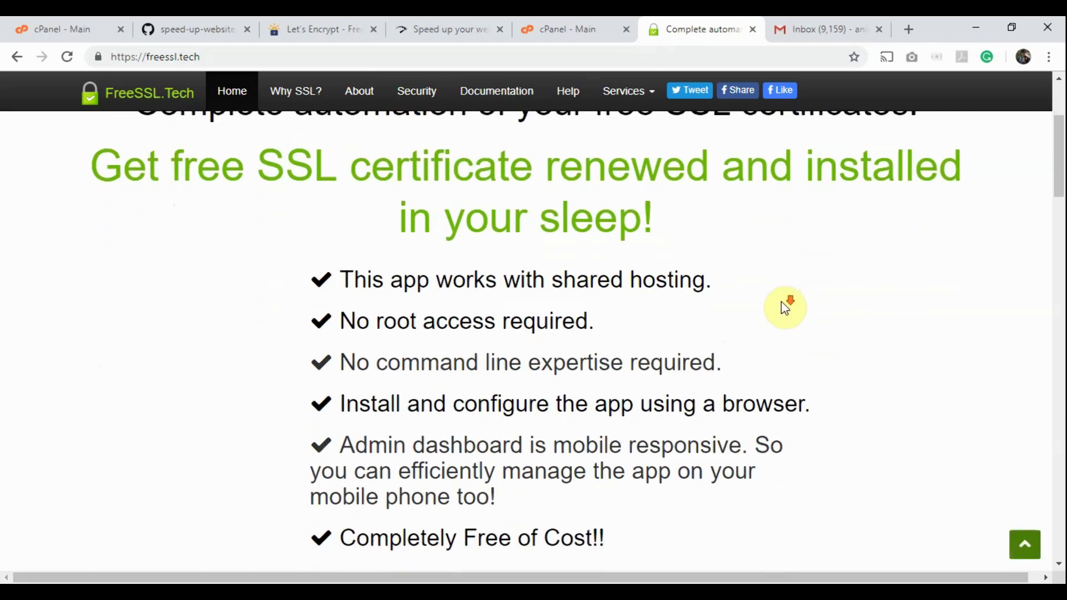
scroll(782, 306, down, 5)
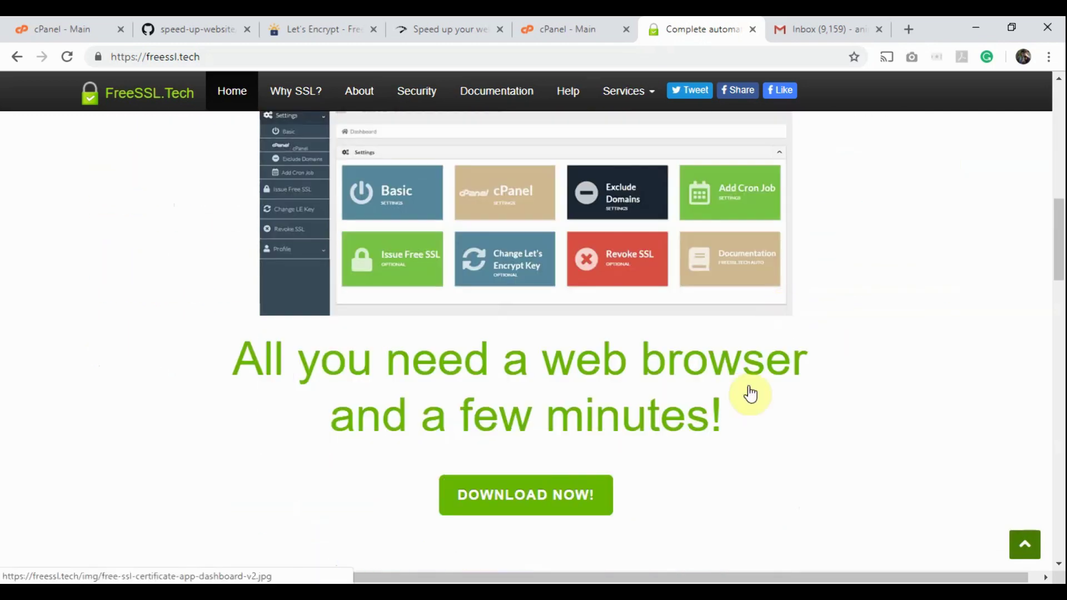
click(528, 497)
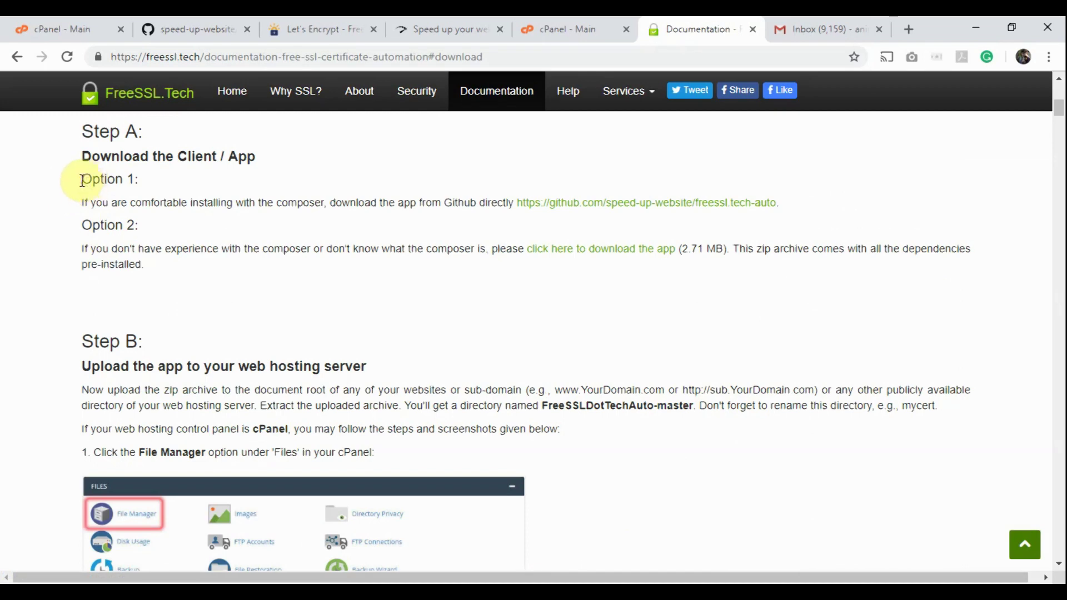
drag(81, 179, 146, 188)
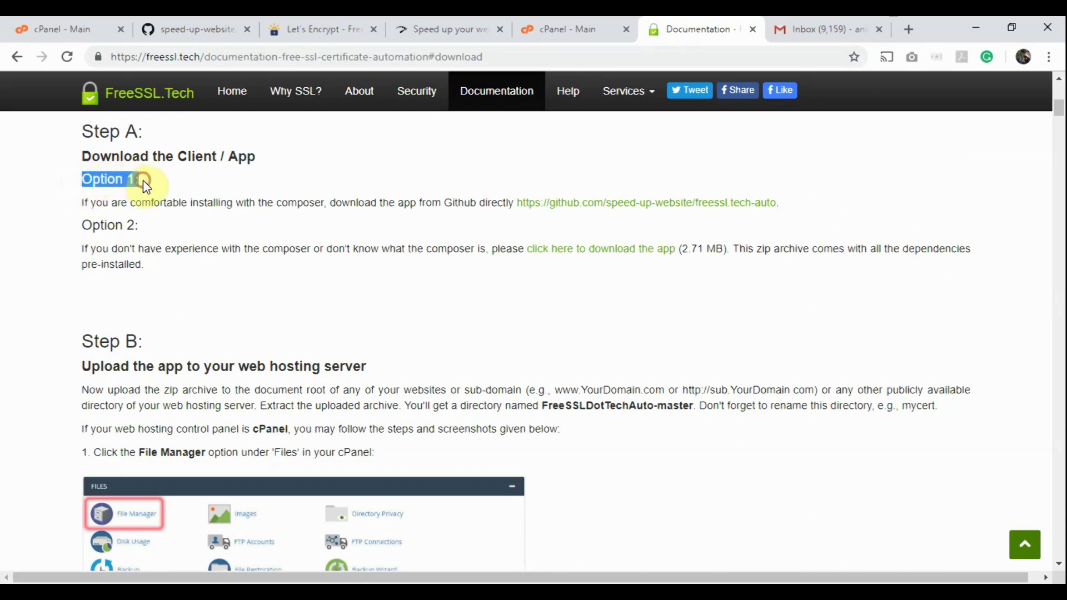
click(251, 199)
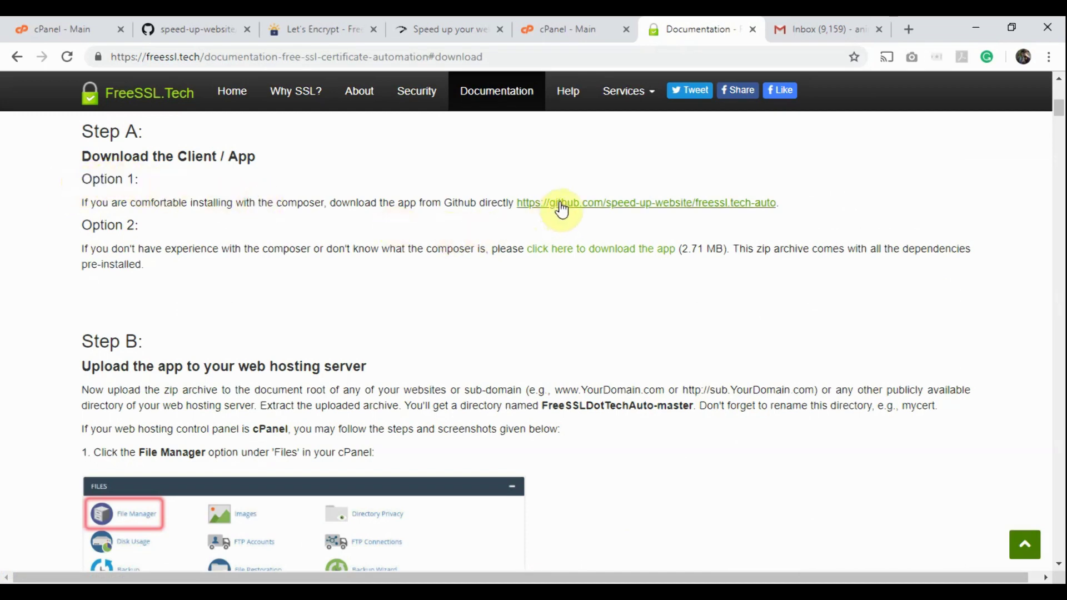
click(649, 203)
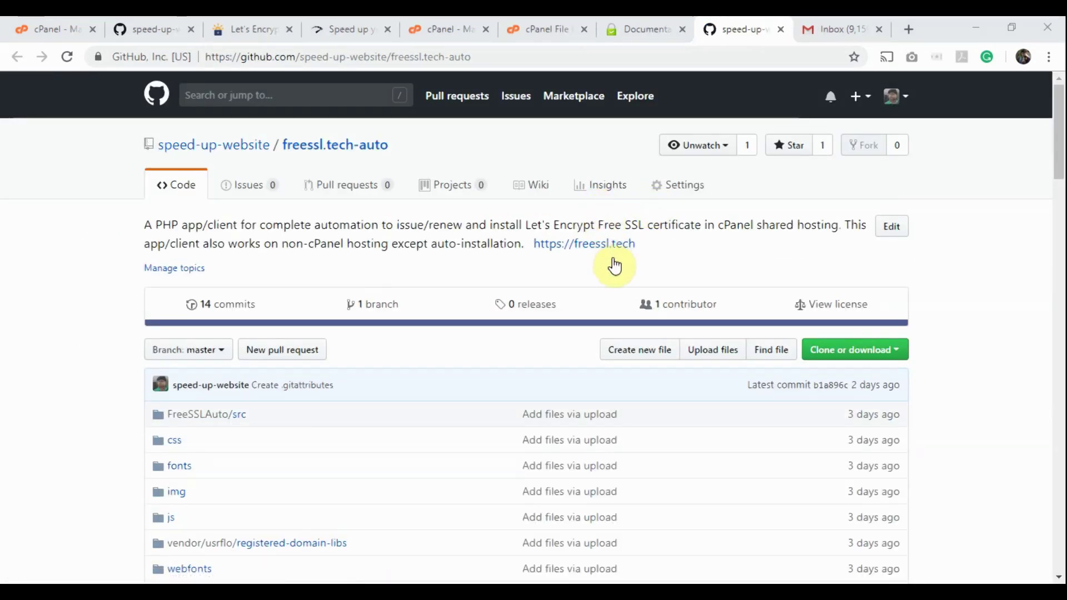
Step: Scroll through the freessl.tech-auto file list and README, then close the GitHub tab
scroll(614, 265, down, 7)
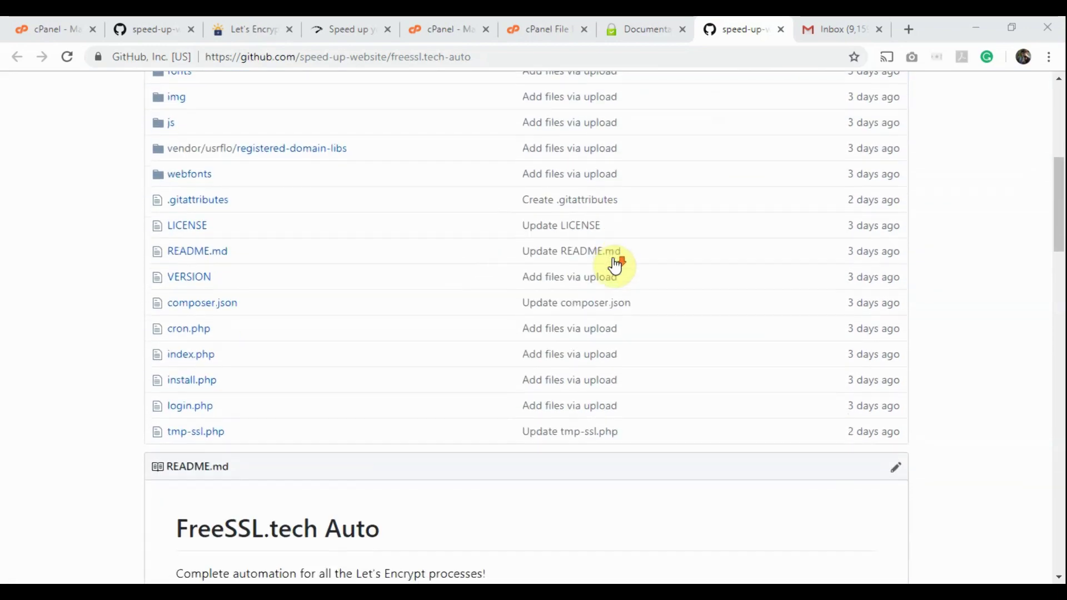
scroll(614, 265, down, 2)
scroll(679, 422, up, 7)
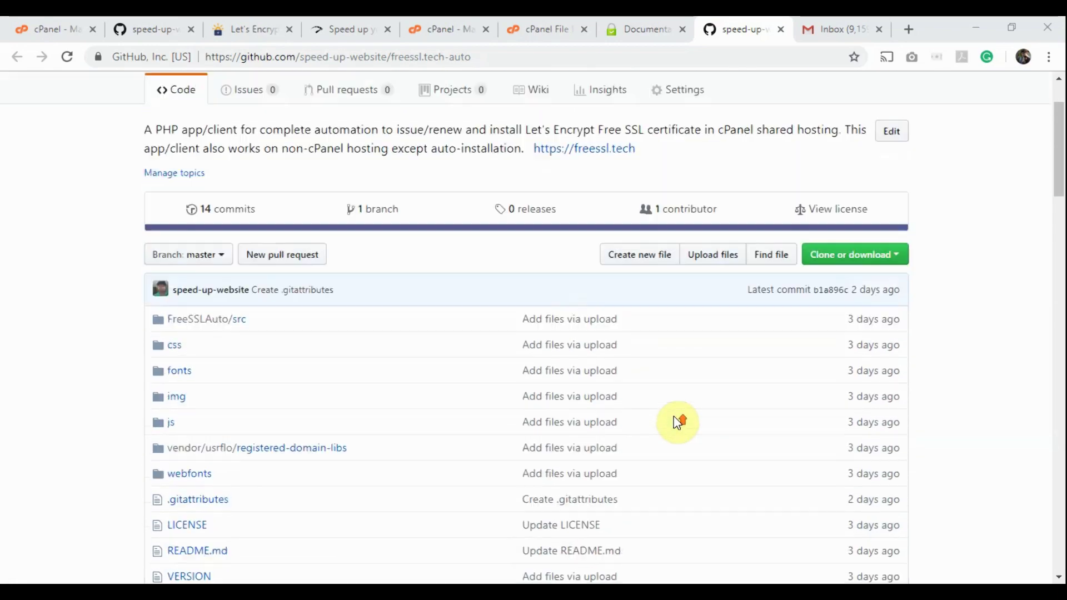
scroll(679, 422, up, 2)
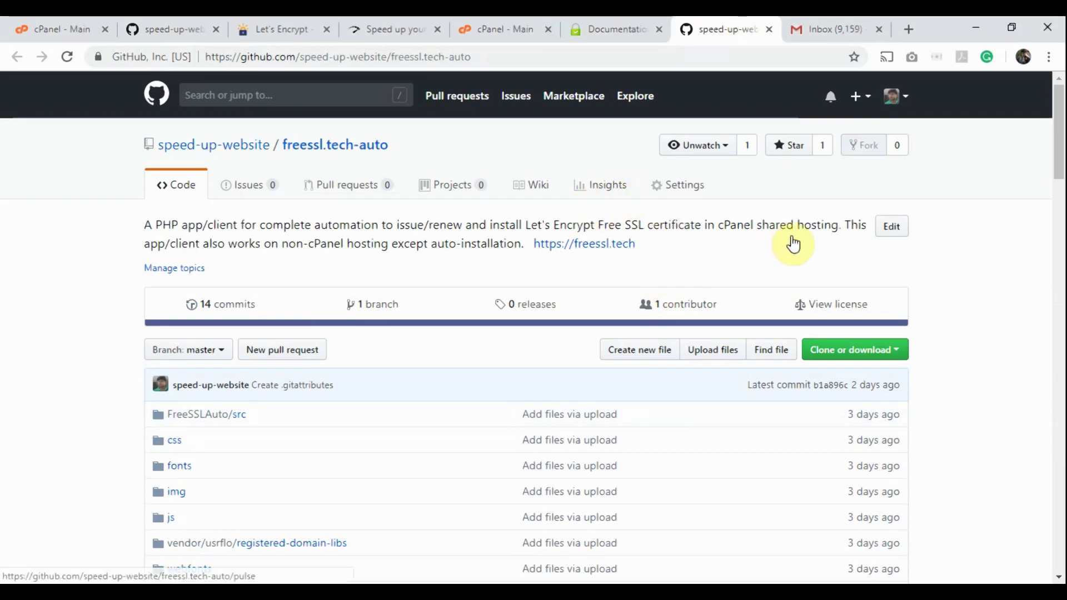
click(767, 28)
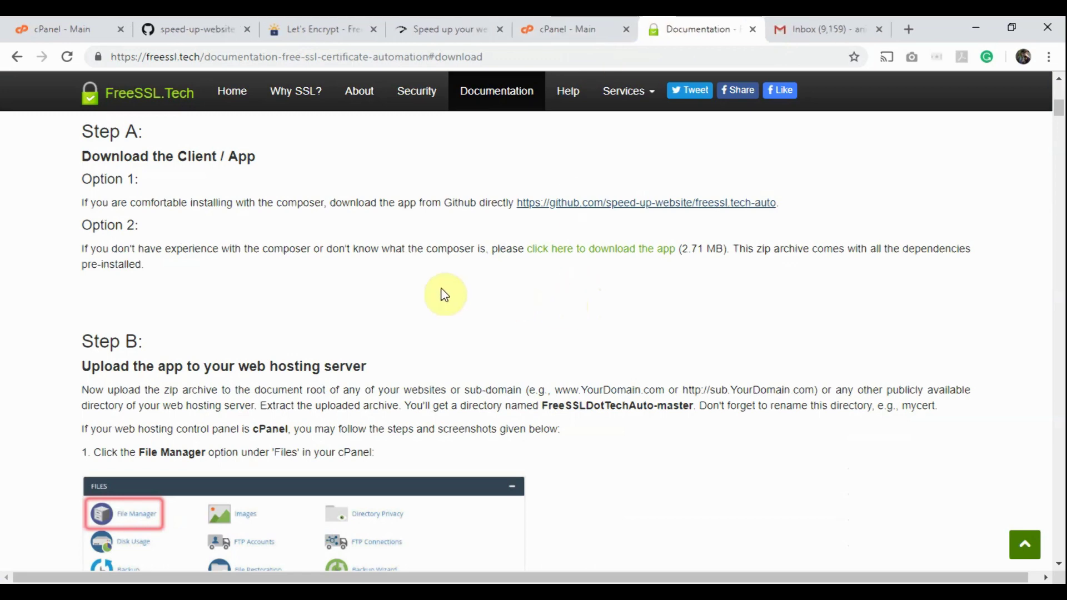
Step: Download the Option 2 pre-packaged app zip, saving it as freessl.tech-auto-master
drag(76, 225, 143, 228)
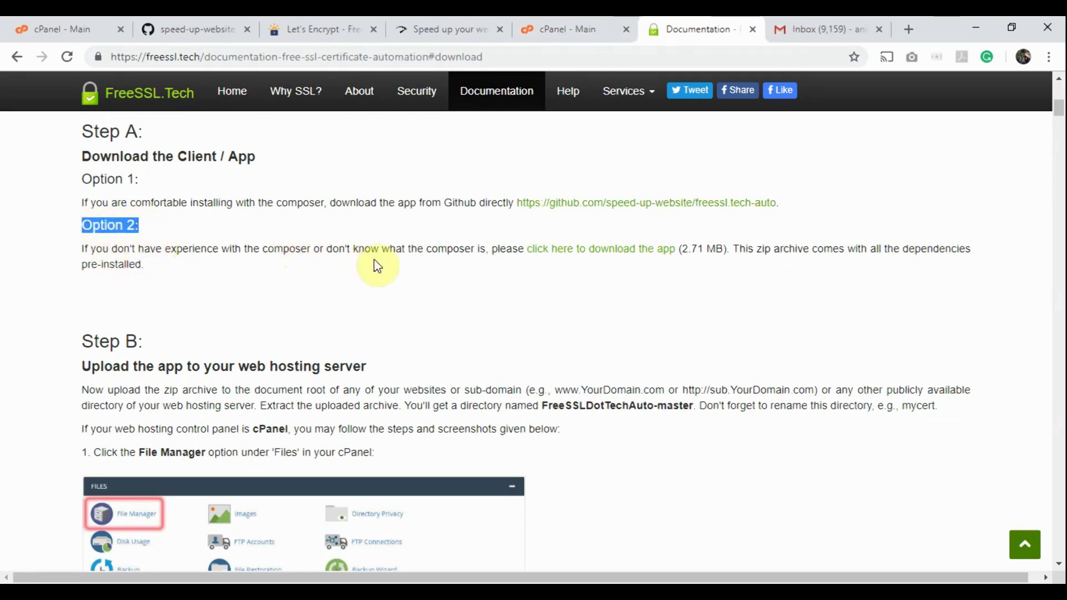
click(458, 259)
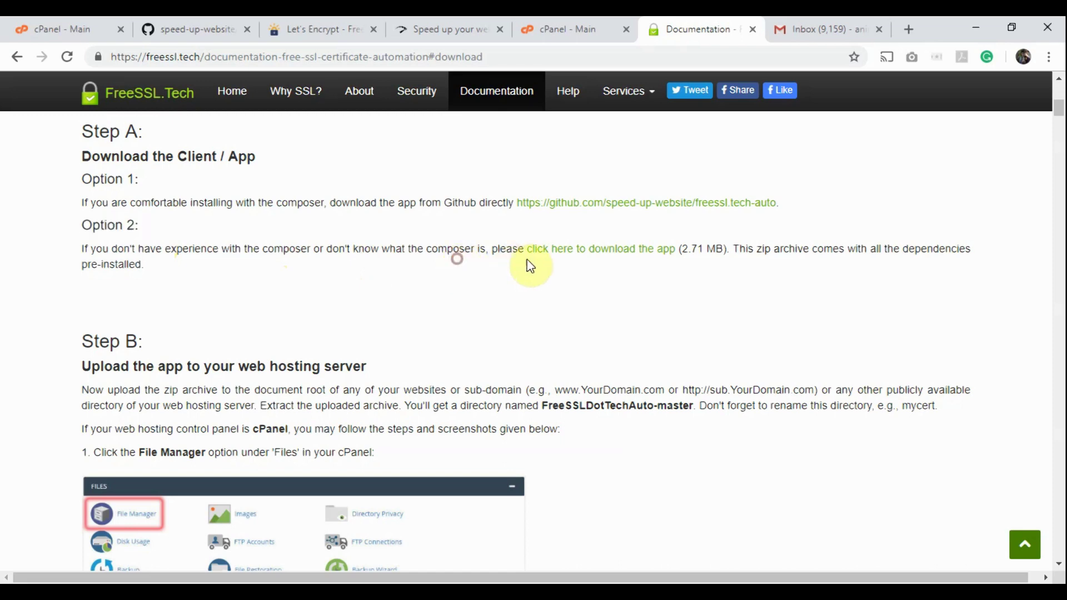
click(605, 255)
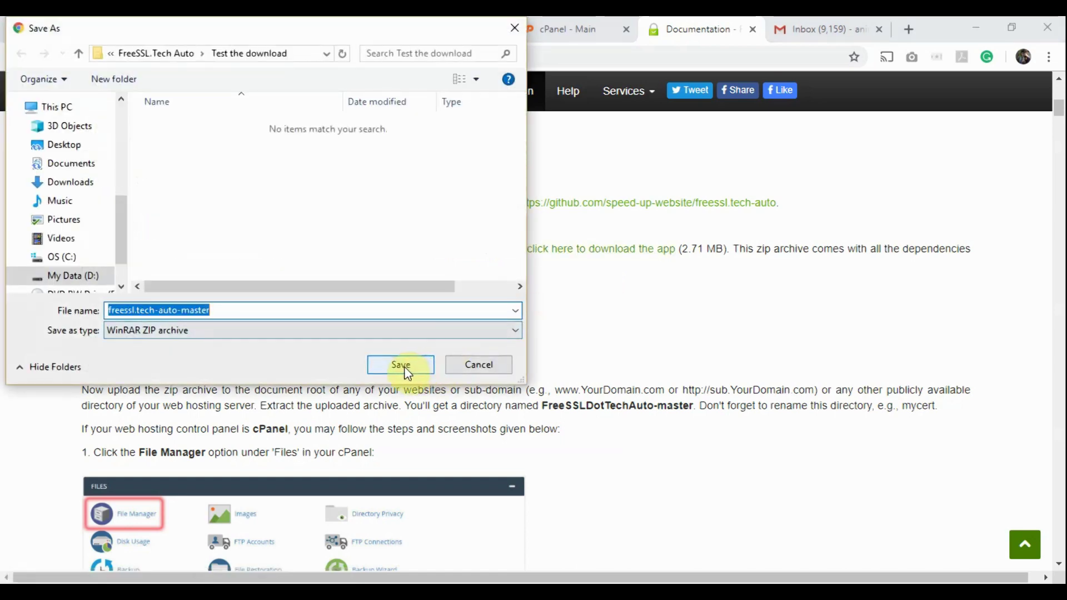
click(405, 368)
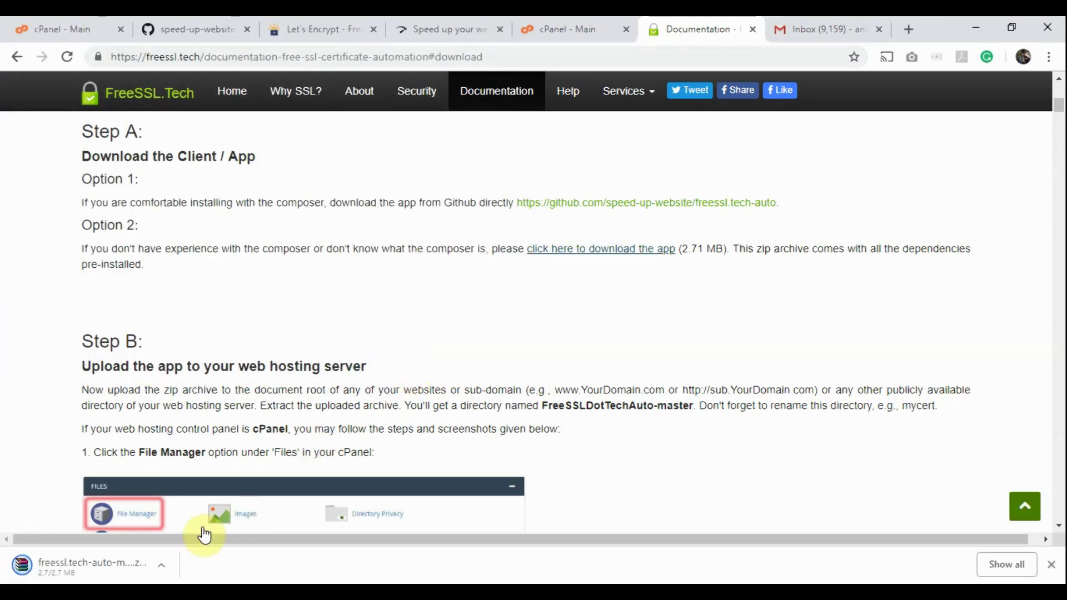
Step: Show the zip in its folder, confirm 2.71 MB in Properties, then minimize Explorer
click(163, 566)
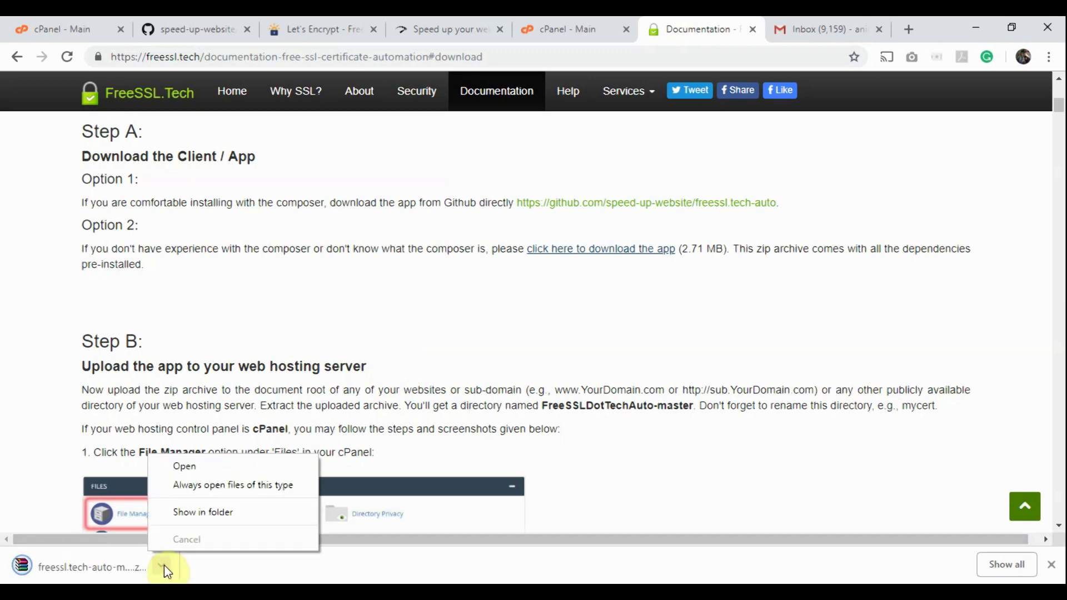
click(215, 511)
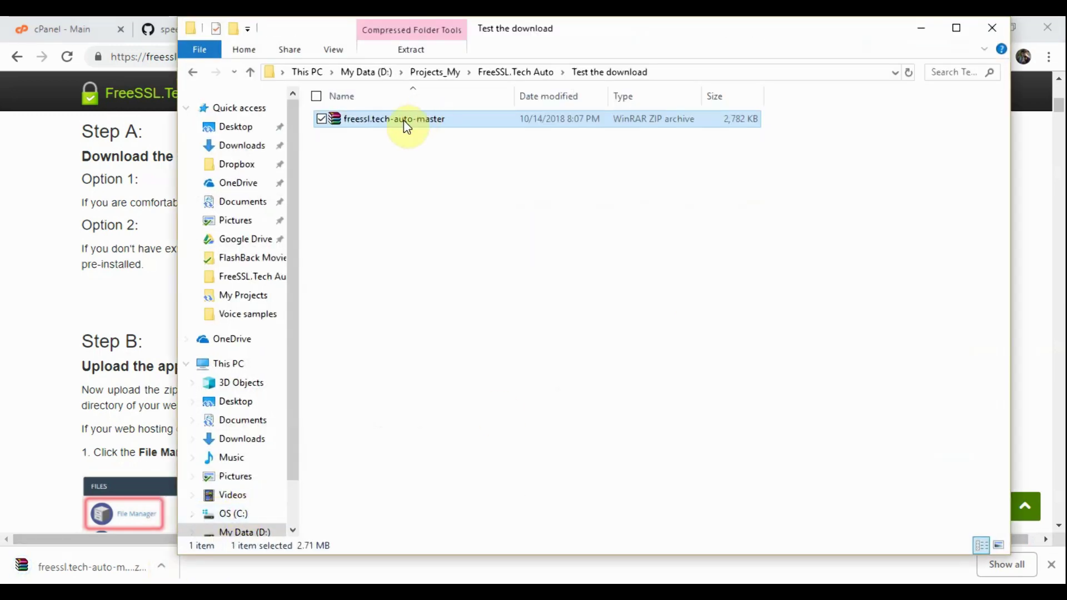
right_click(405, 122)
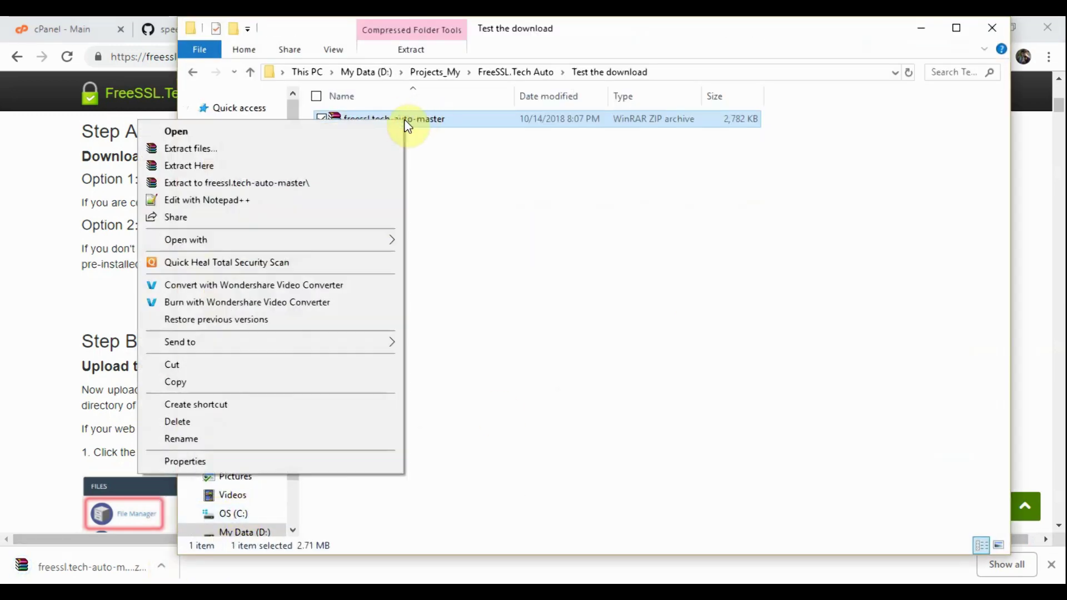
click(214, 460)
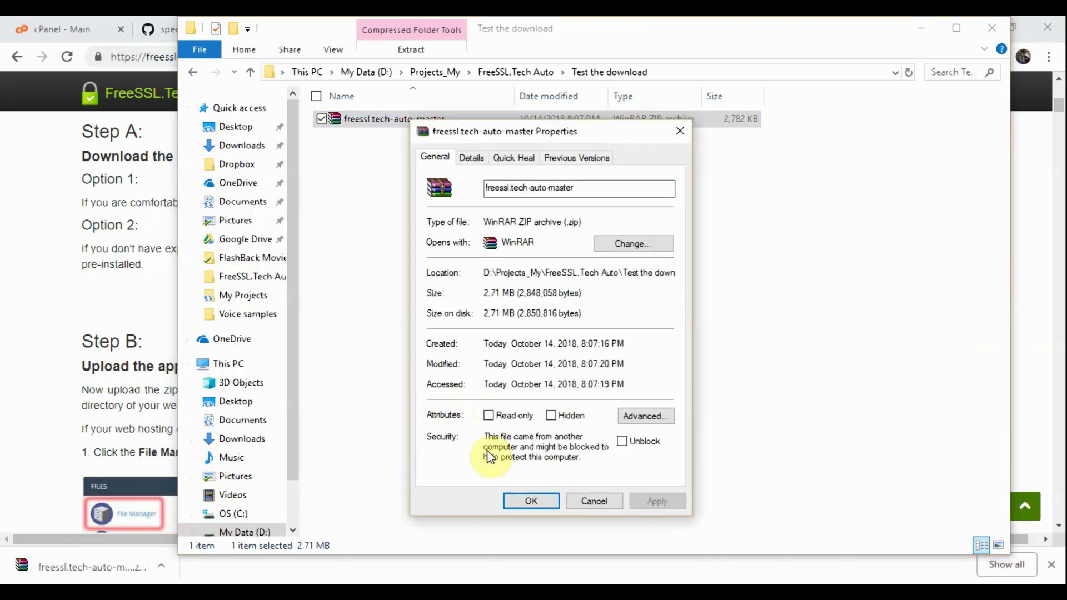
click(535, 501)
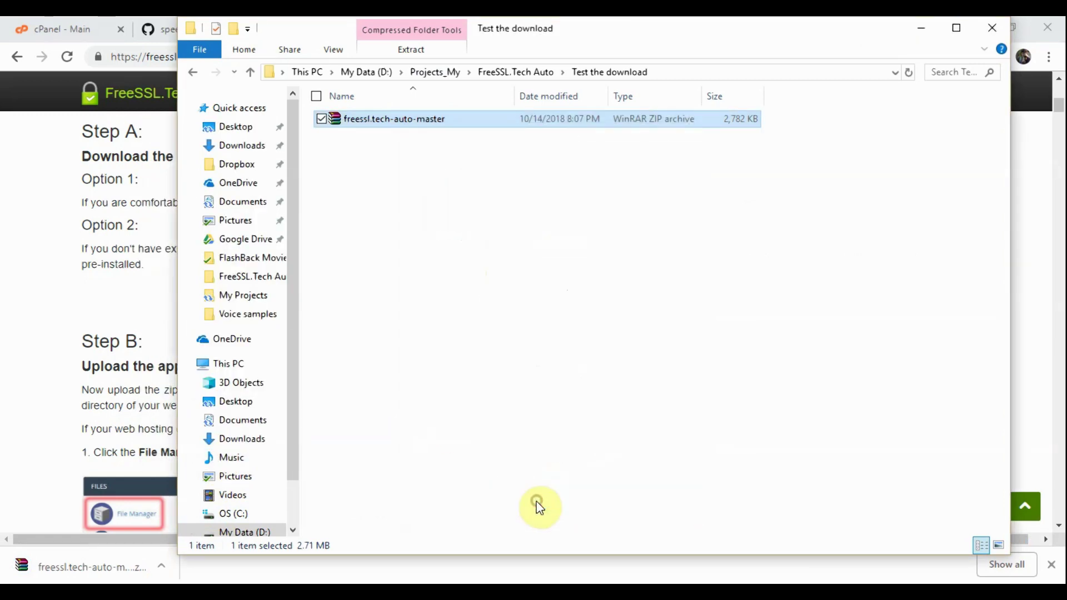
click(920, 30)
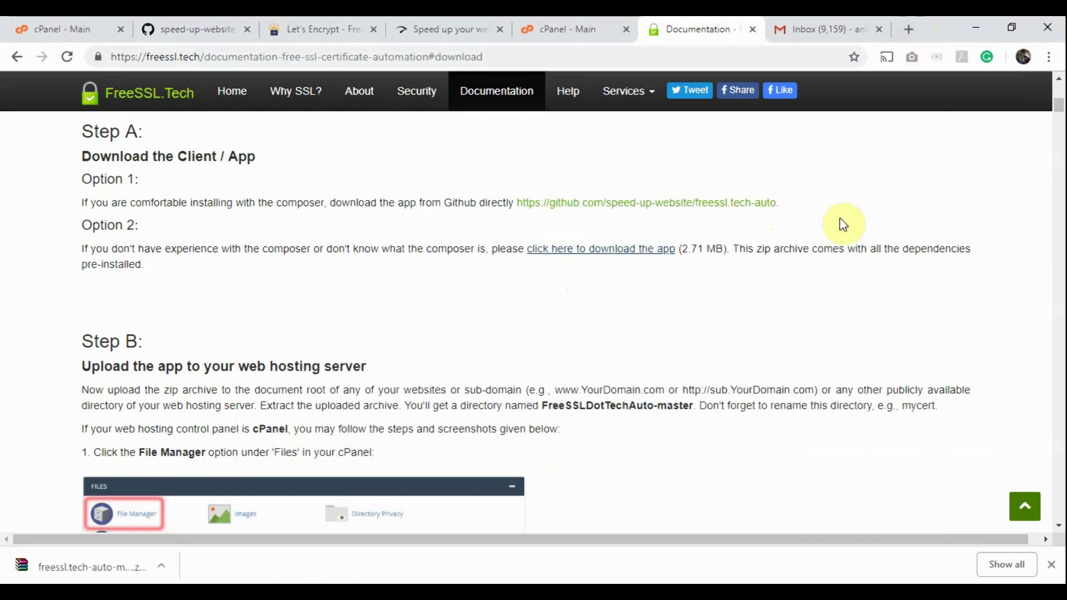
Step: Dismiss the download bar and go to File Manager in the cPanel tab
click(1050, 565)
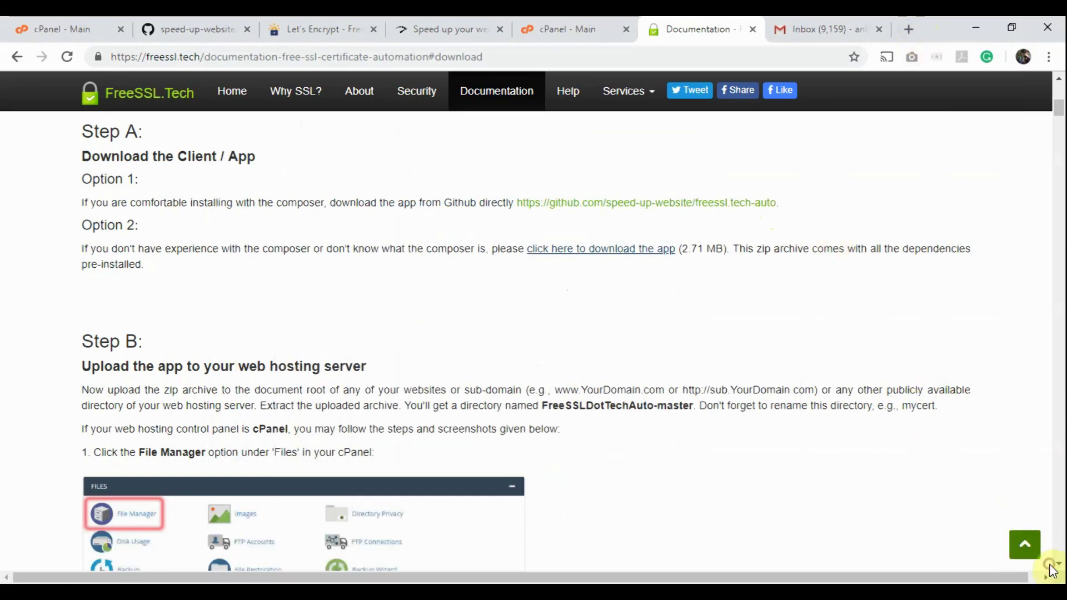
click(564, 22)
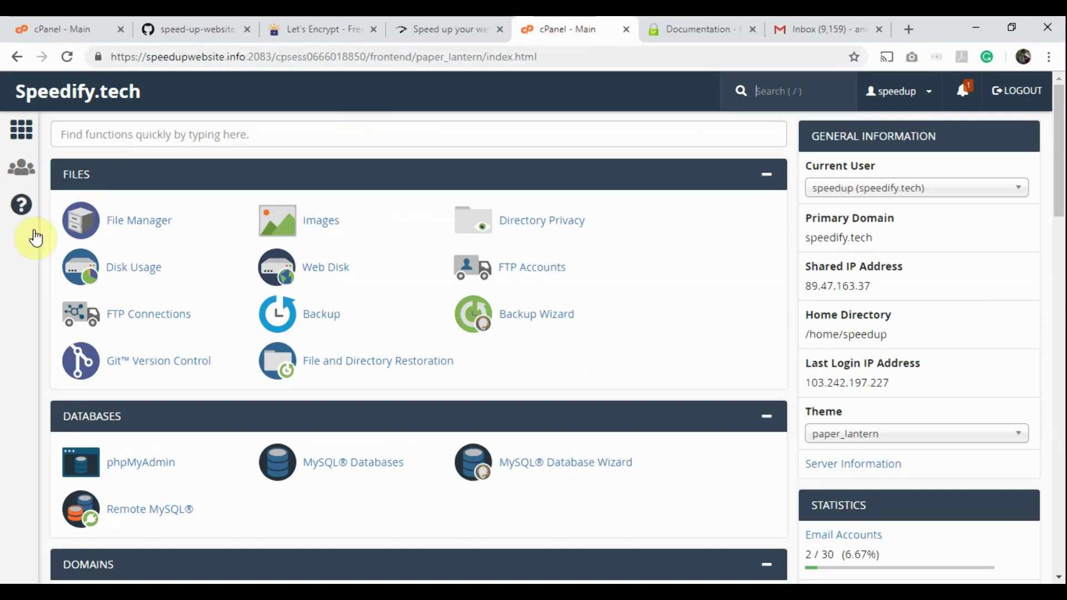
click(139, 222)
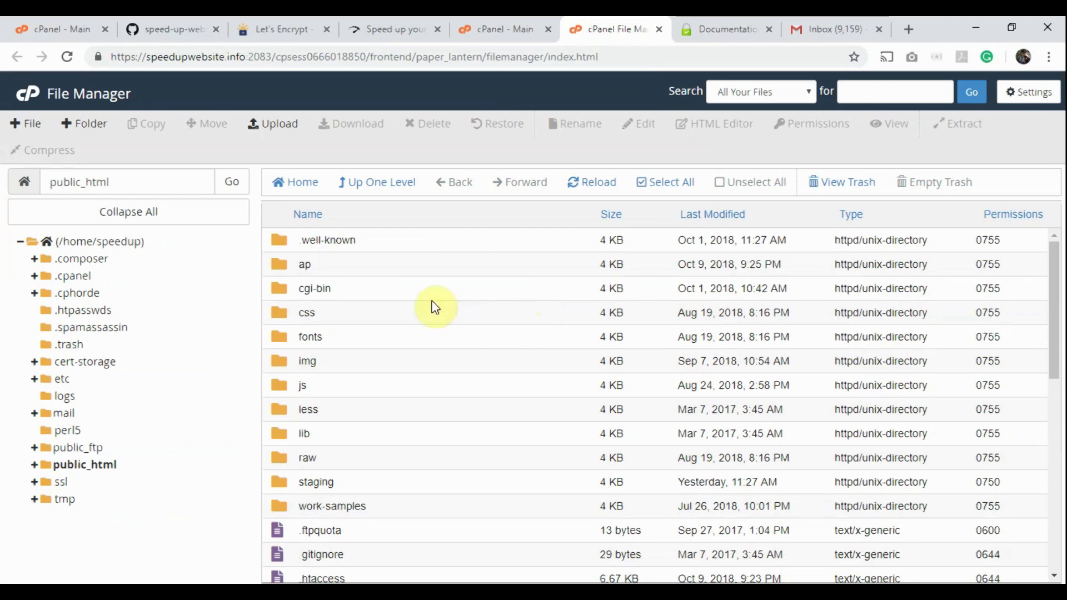
Step: Upload freessl.tech-auto-master.zip to public_html by dragging it from Explorer
click(279, 132)
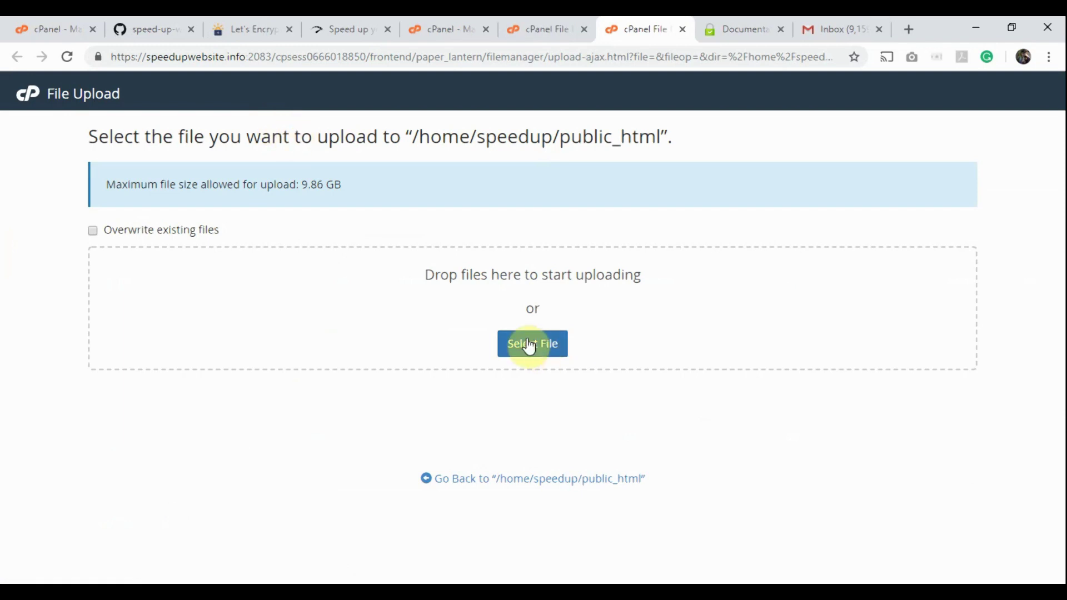
click(529, 345)
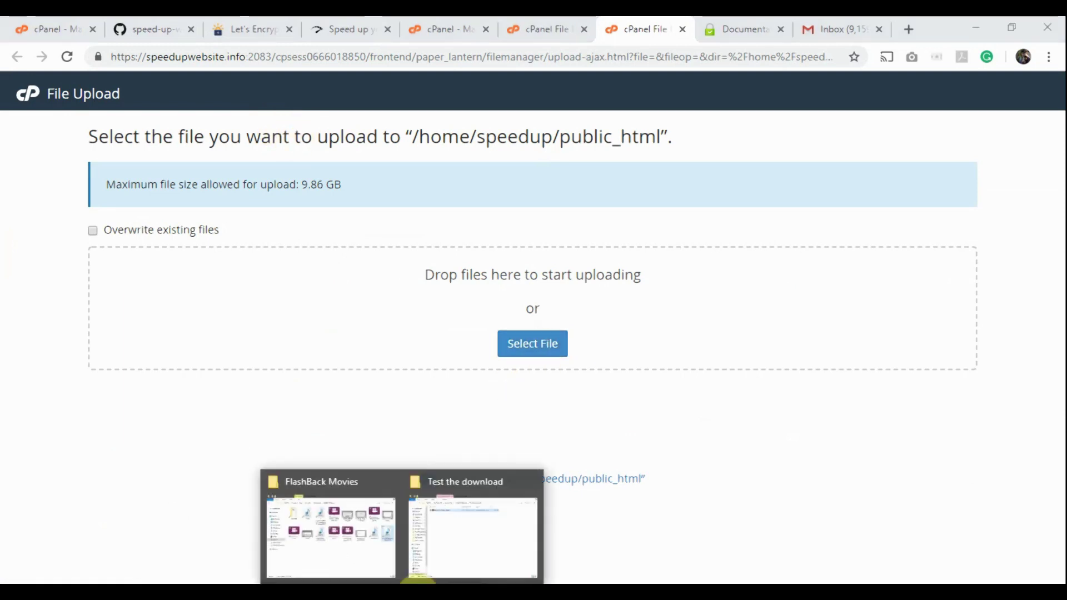
click(461, 526)
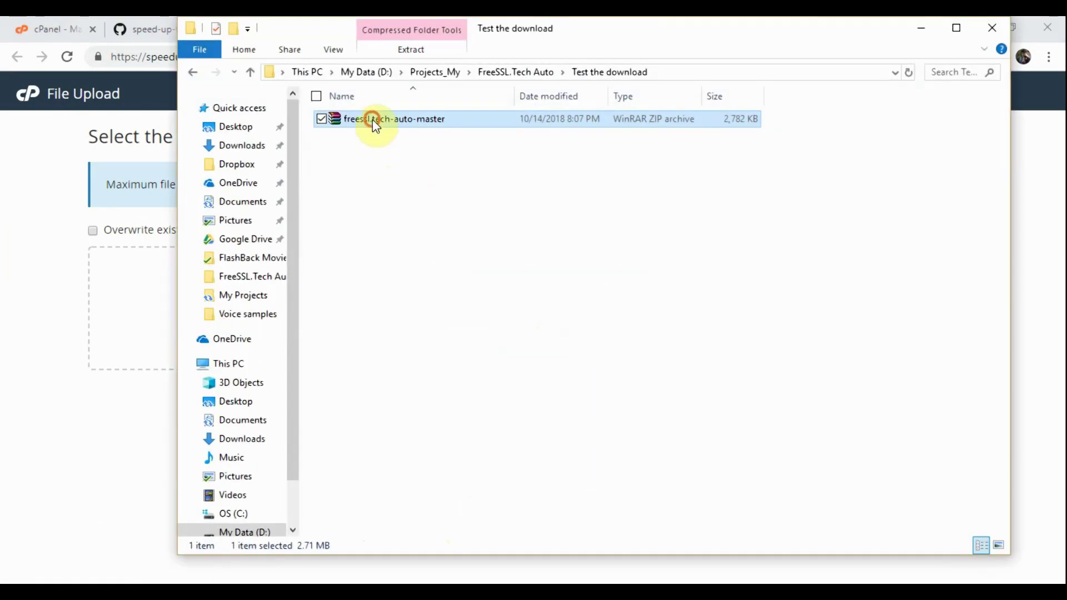
drag(373, 119, 115, 330)
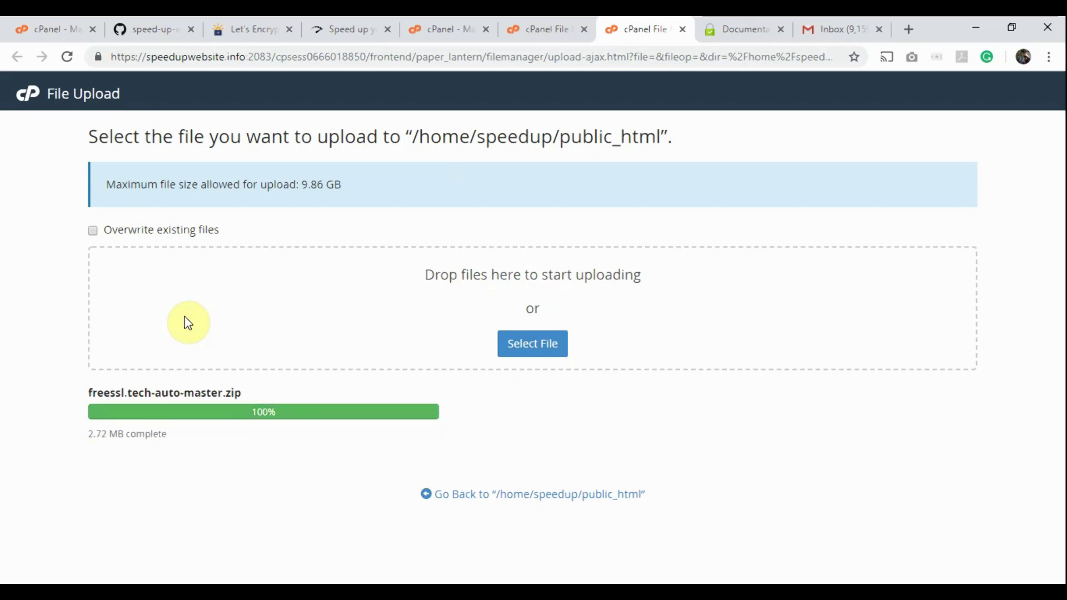
Step: Extract freessl.tech-auto-master.zip into /public_html and close the extraction results
click(579, 500)
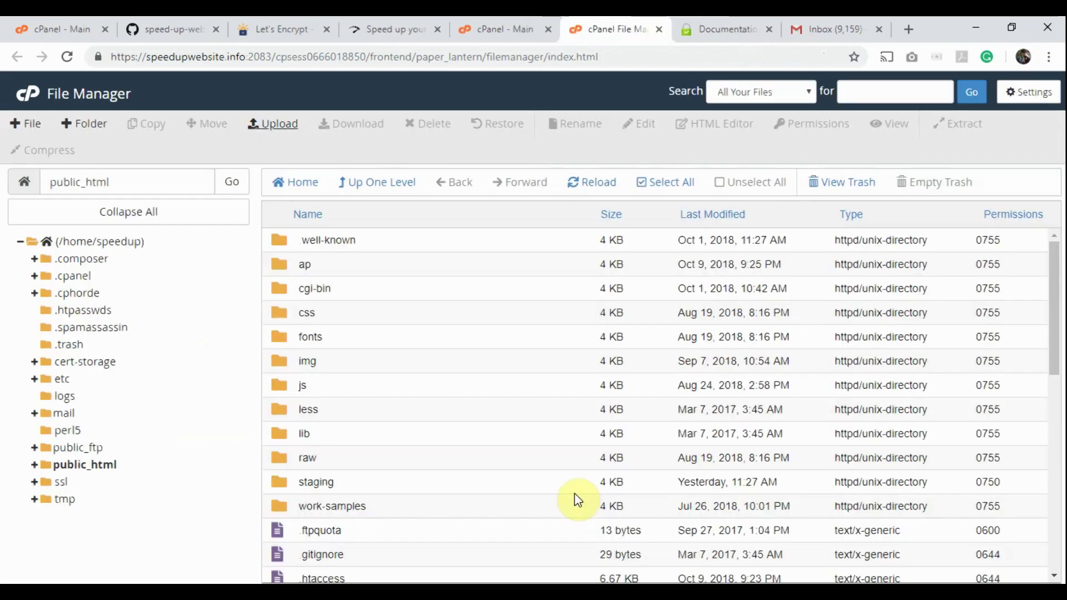
scroll(501, 400, down, 4)
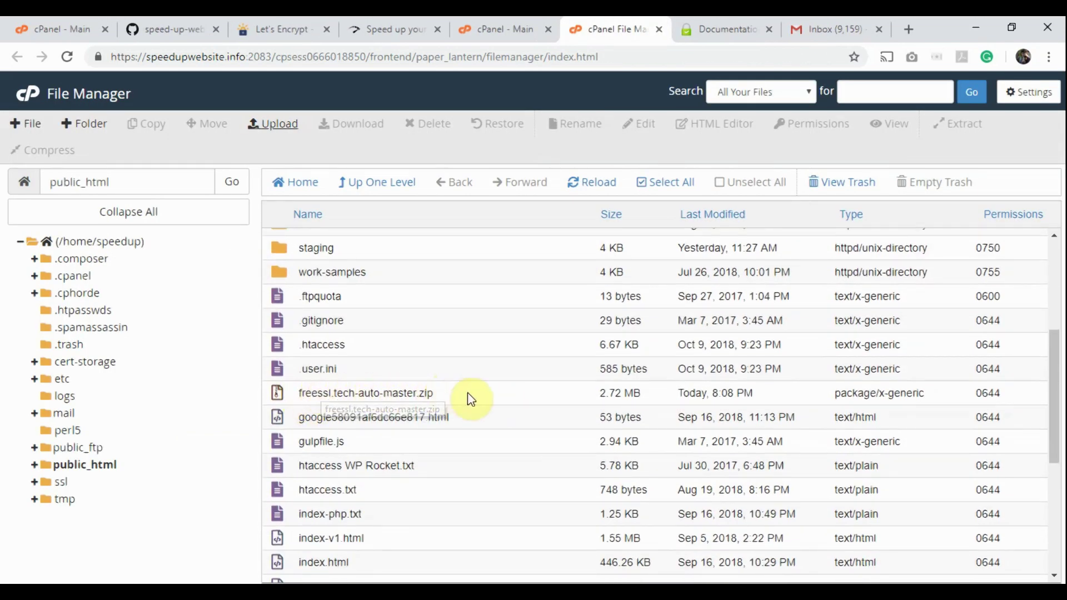
right_click(371, 395)
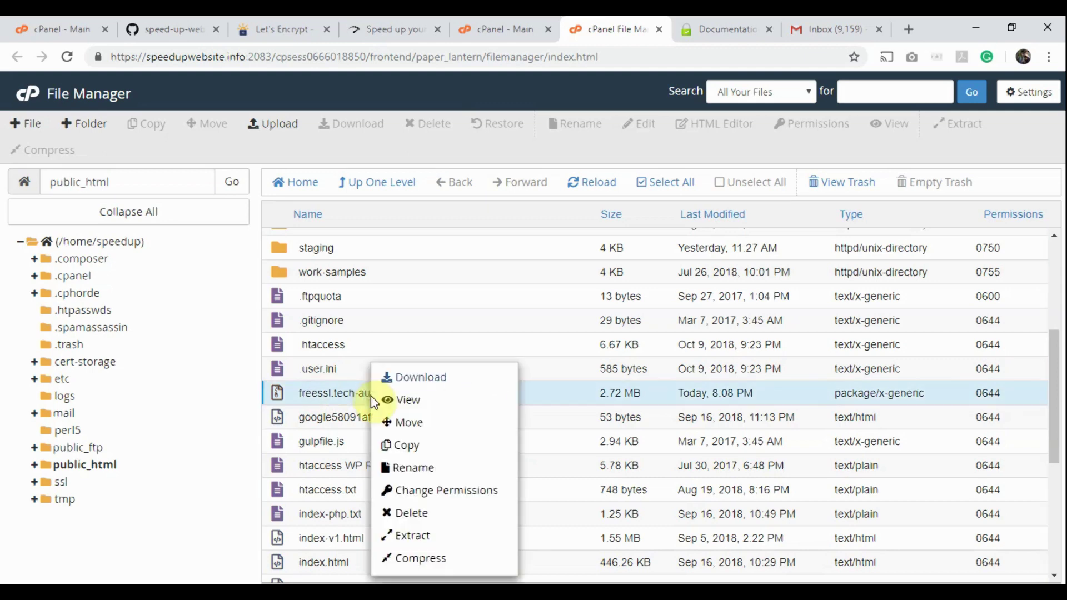
click(410, 537)
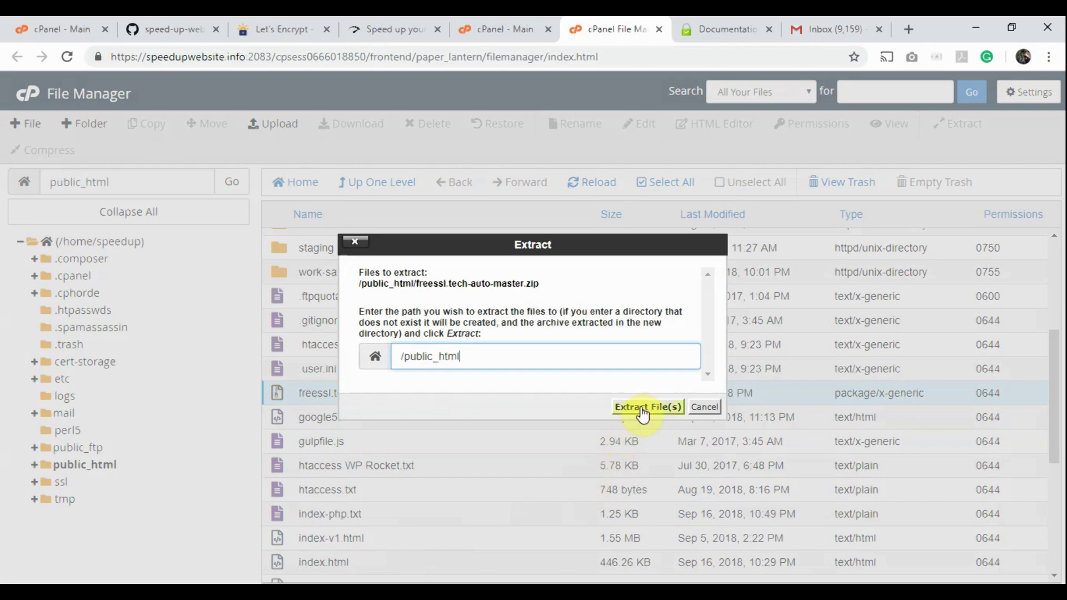
click(641, 406)
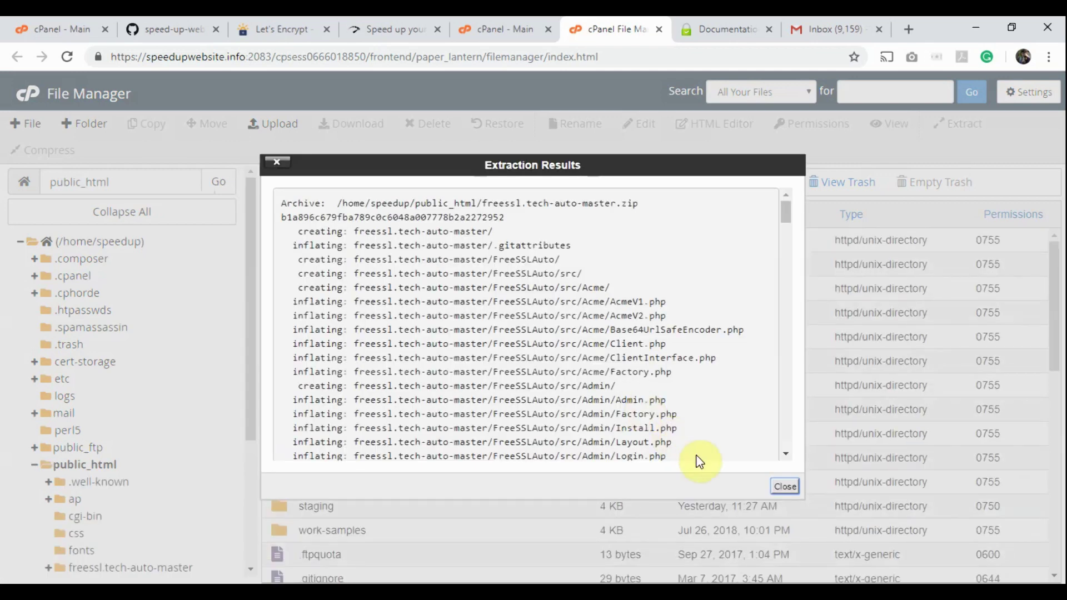
click(784, 486)
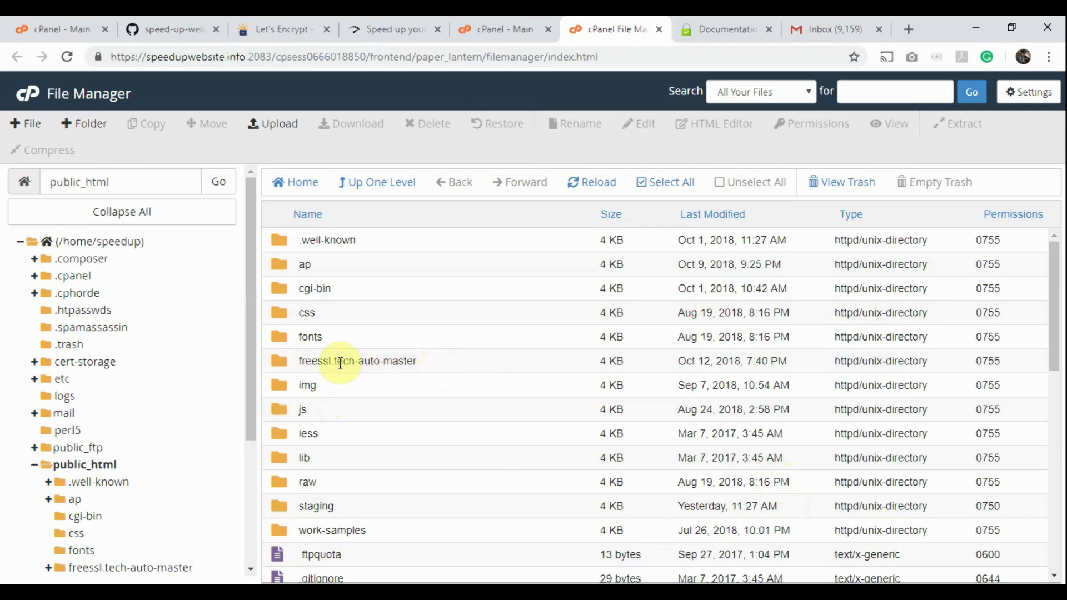
Step: Rename freessl.tech-auto-master to 'mycert' and open mycert to show install.php, cron.php and vendor
right_click(286, 359)
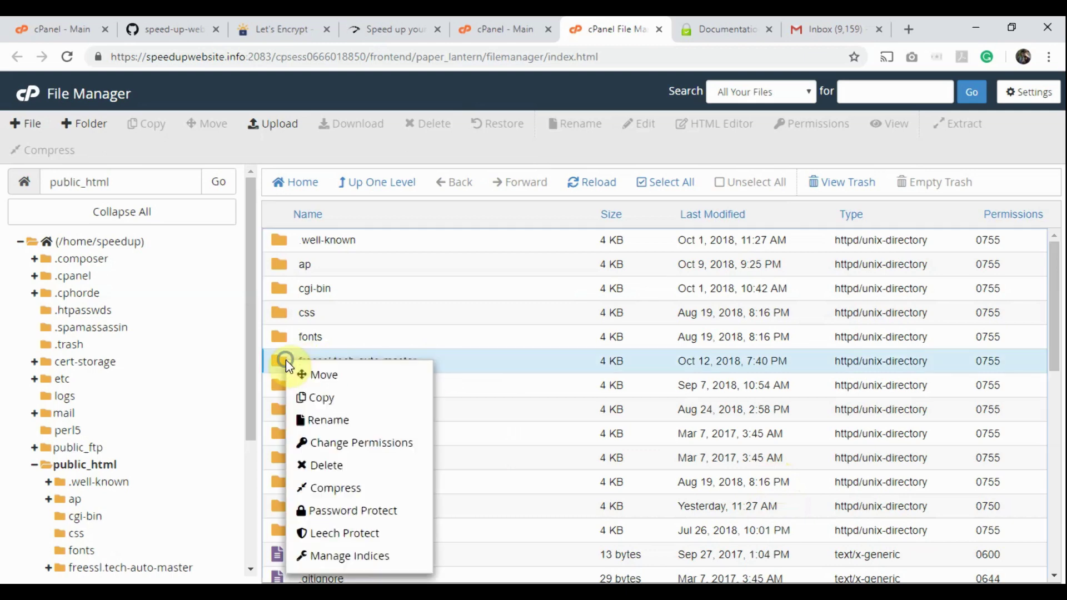
click(312, 420)
drag(500, 343, 352, 353)
text(m)
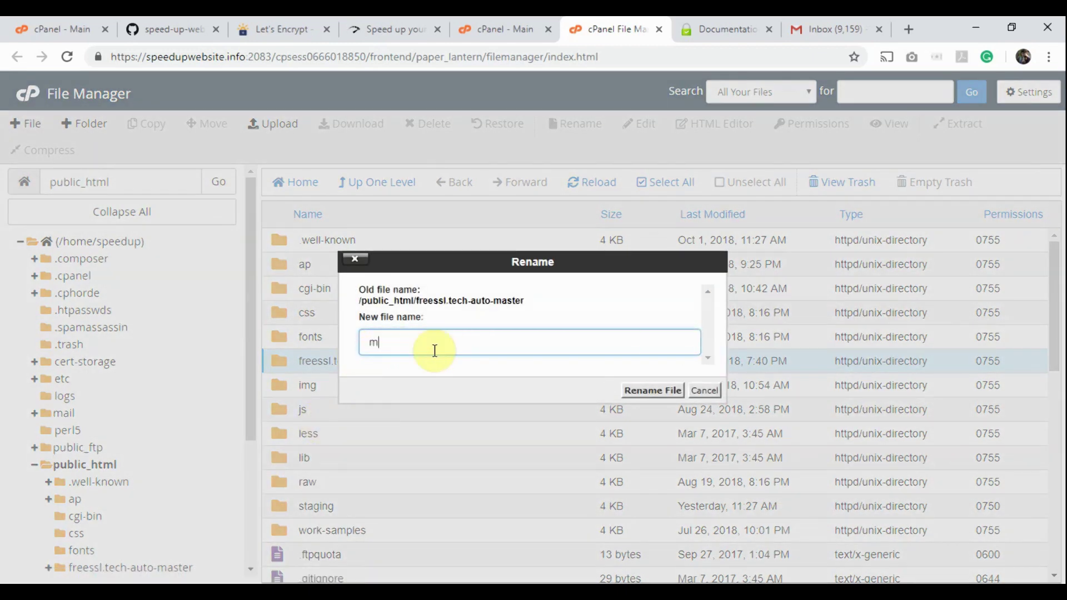
text(ycert)
click(644, 394)
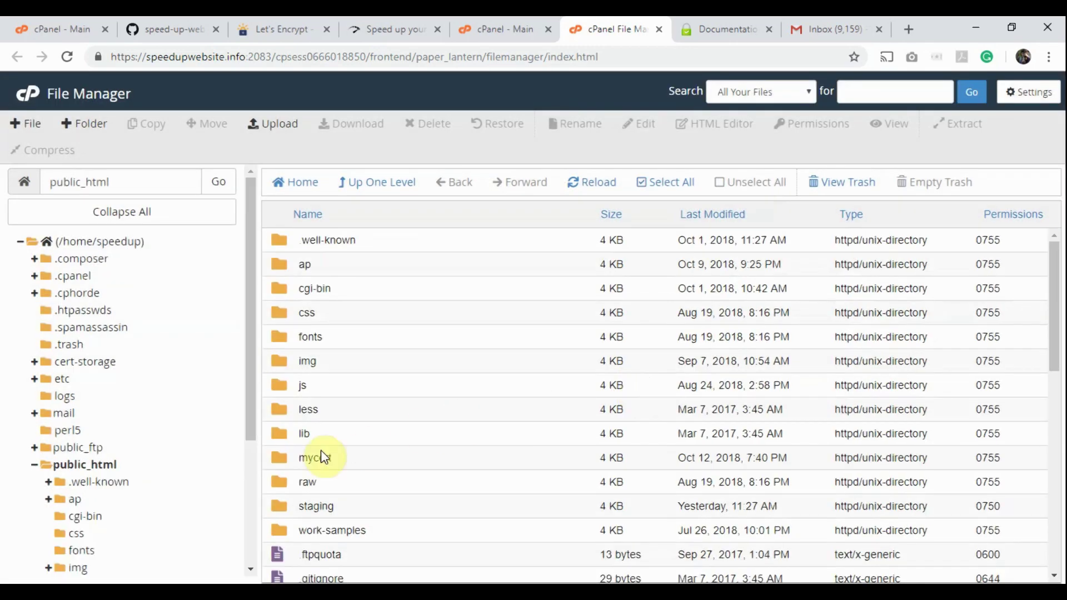
double_click(275, 456)
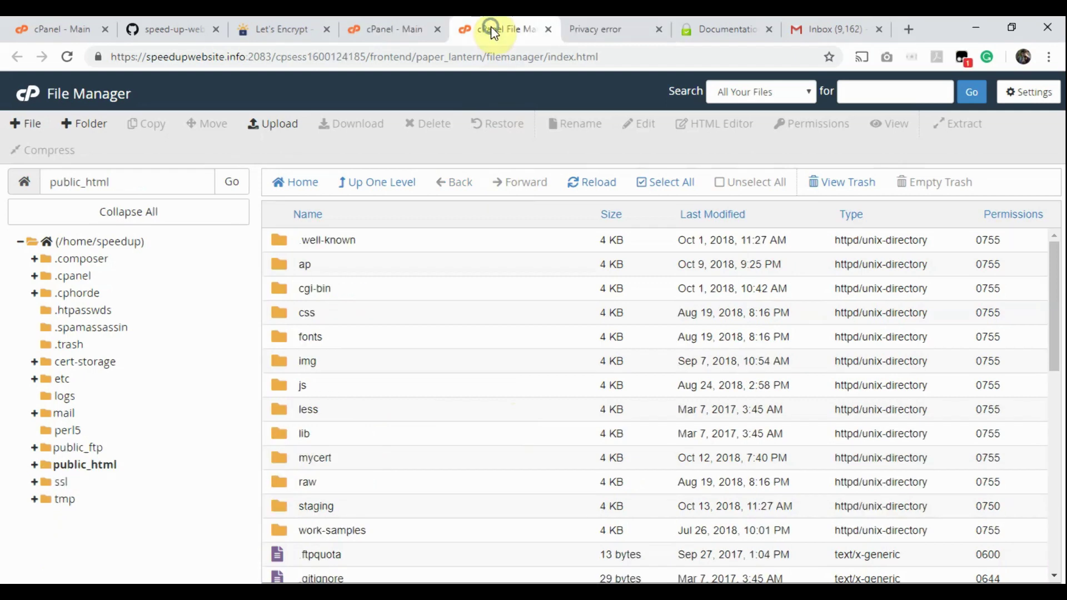
Step: Load speedify.tech/mycert in a new tab to reach the FreeSSL.tech Auto installer
right_click(492, 26)
click(527, 38)
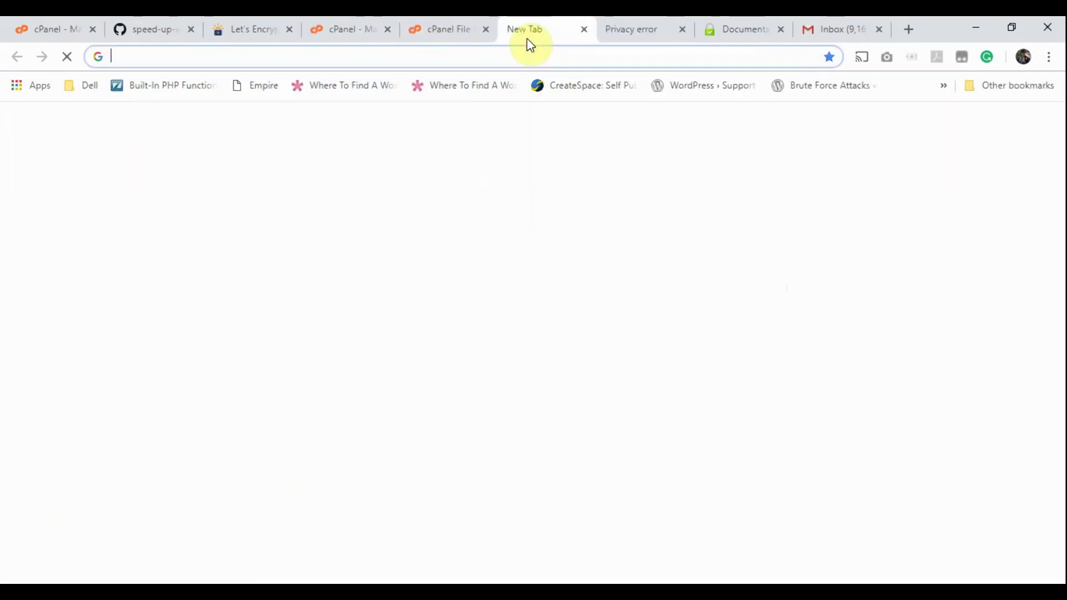
text(sp)
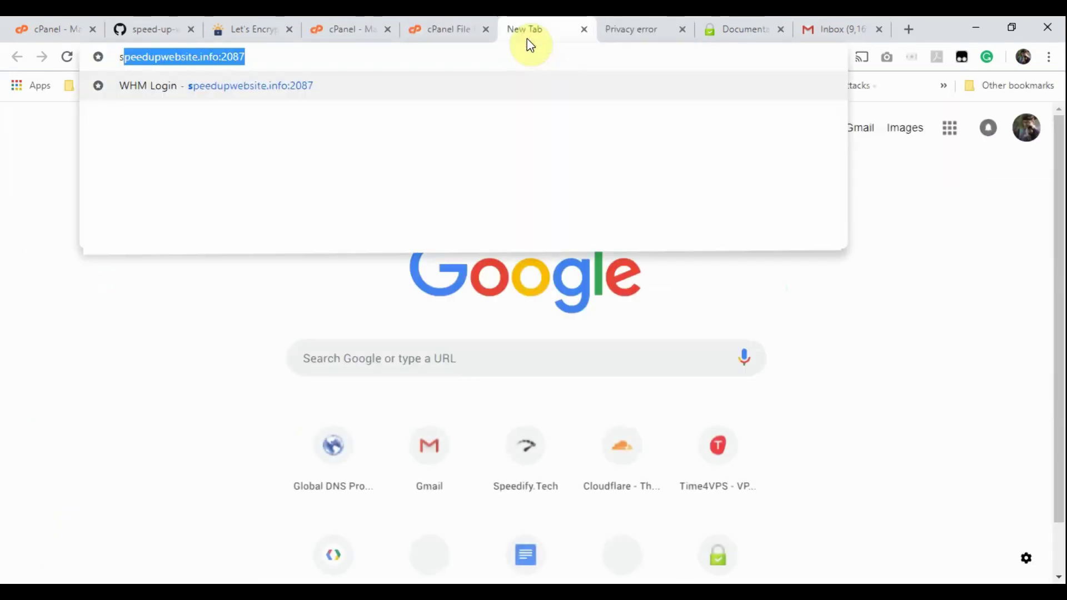
text(eed)
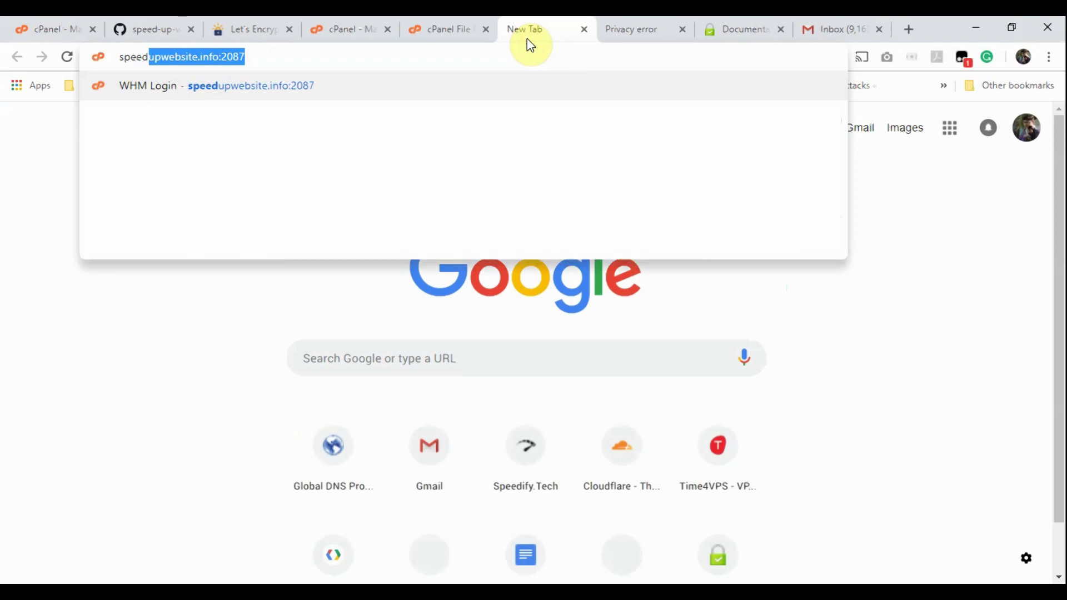
text(ify)
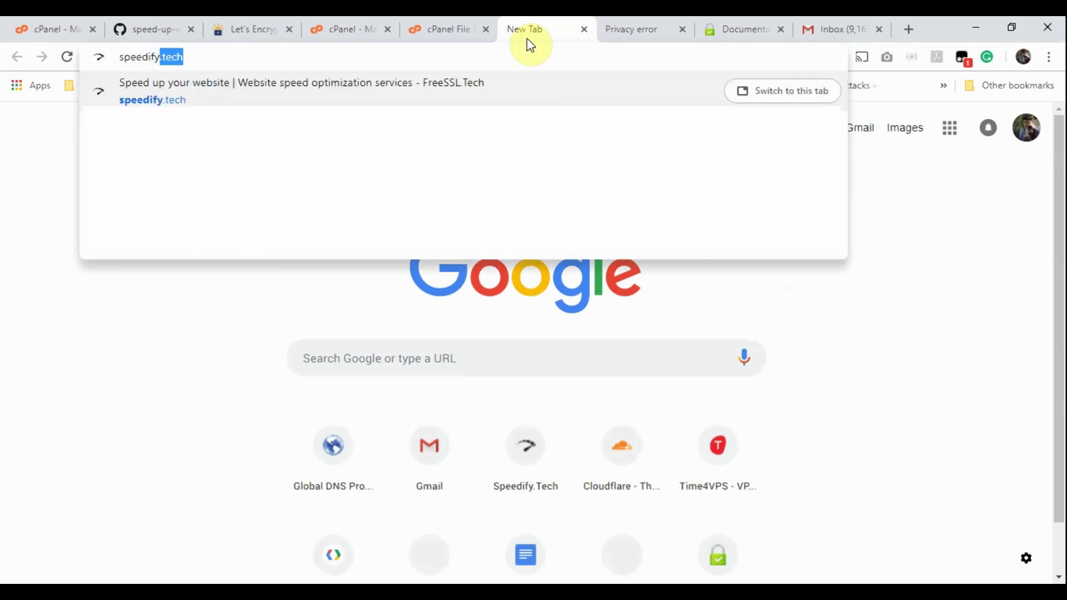
text(.tech/m)
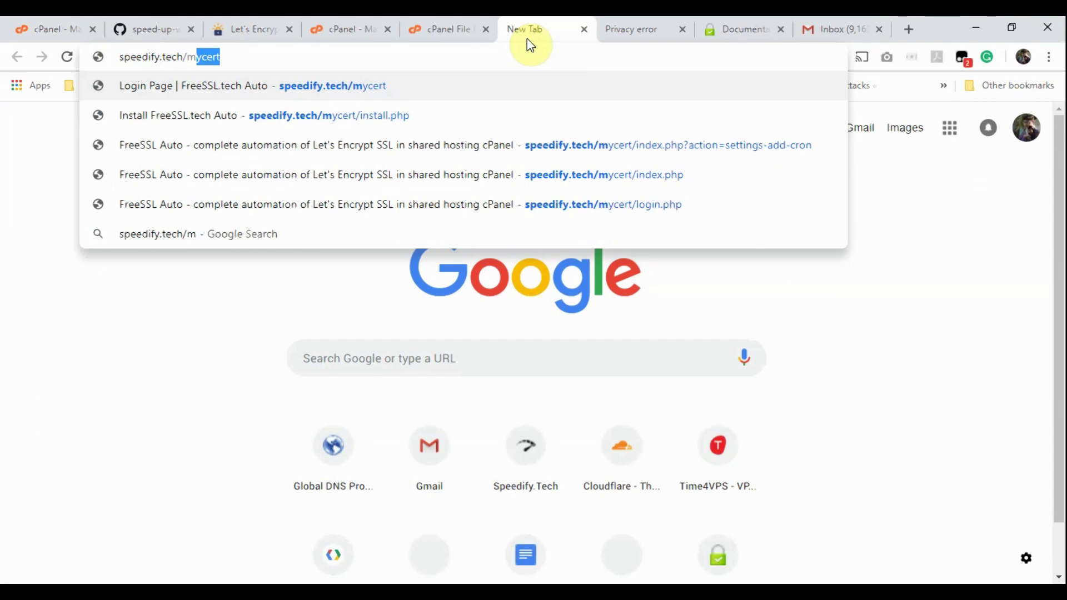
key(Return)
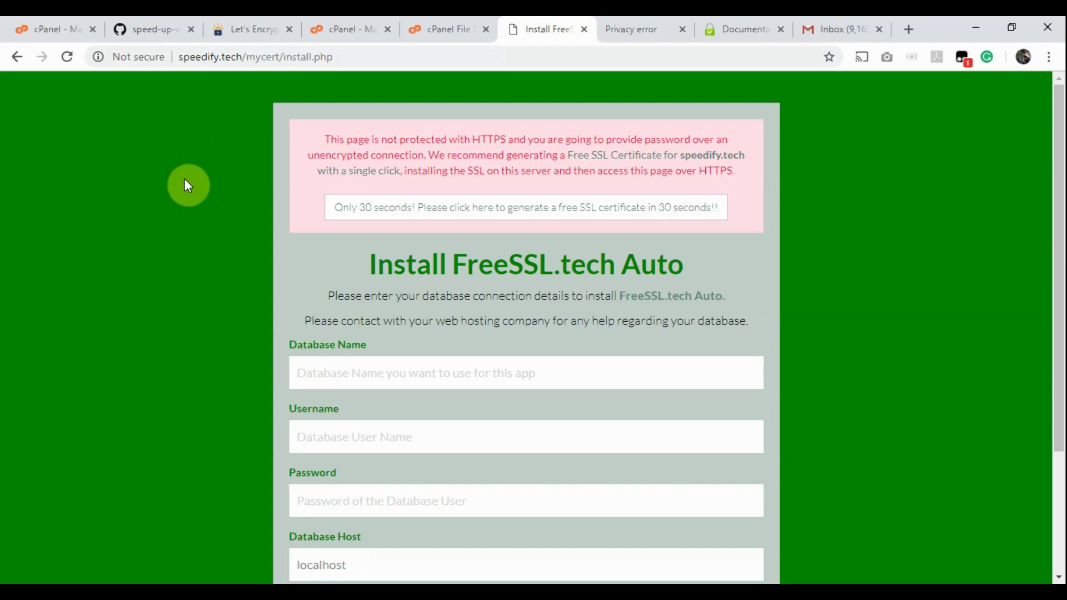
Step: Request a free SSL for speedify.tech with the contact e-mail and both agreements accepted
click(524, 210)
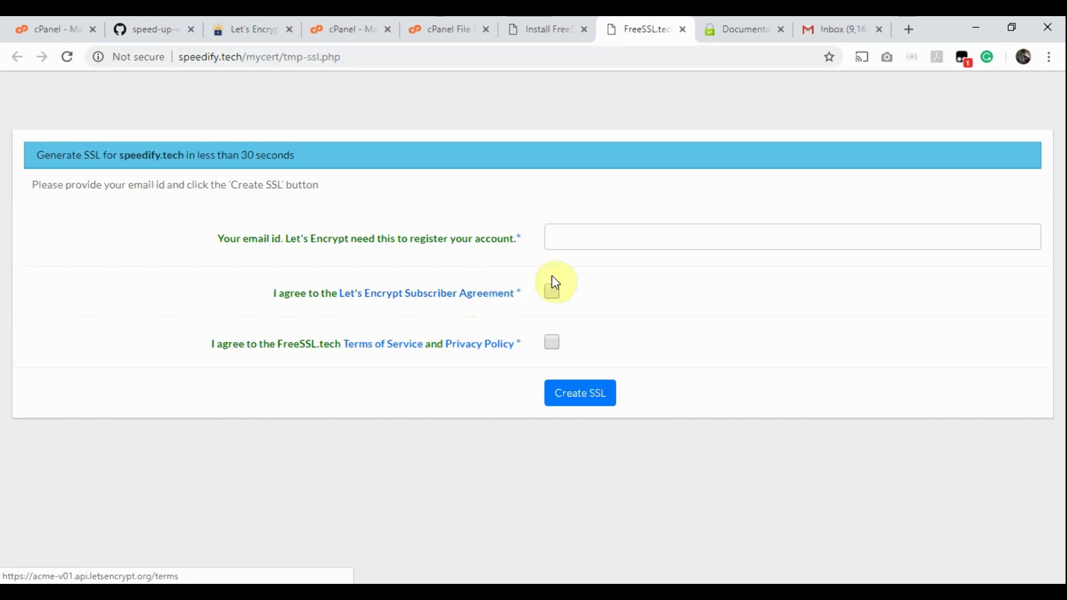
click(602, 244)
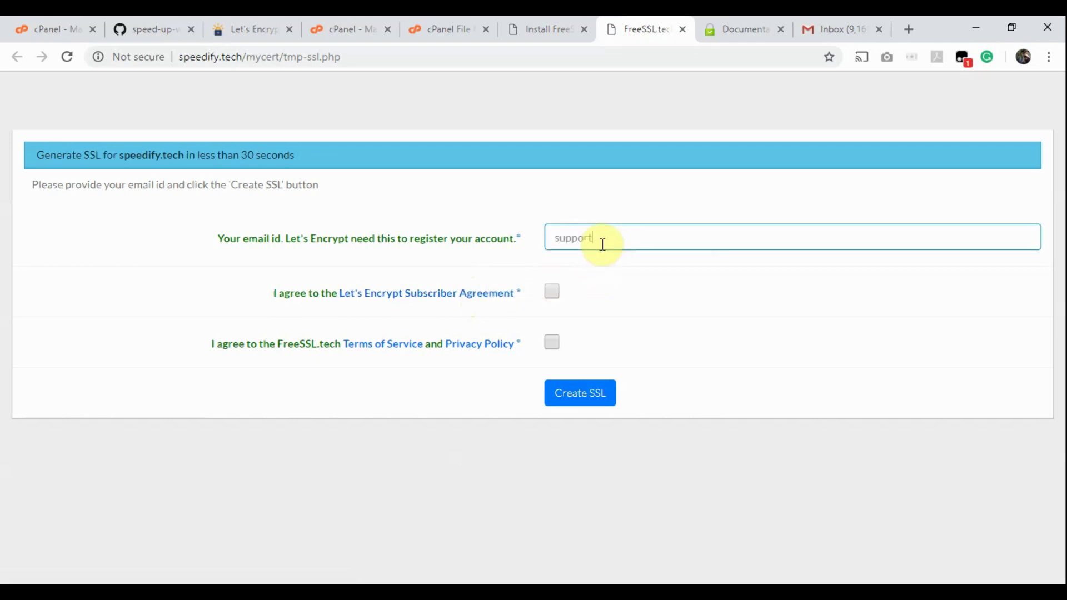
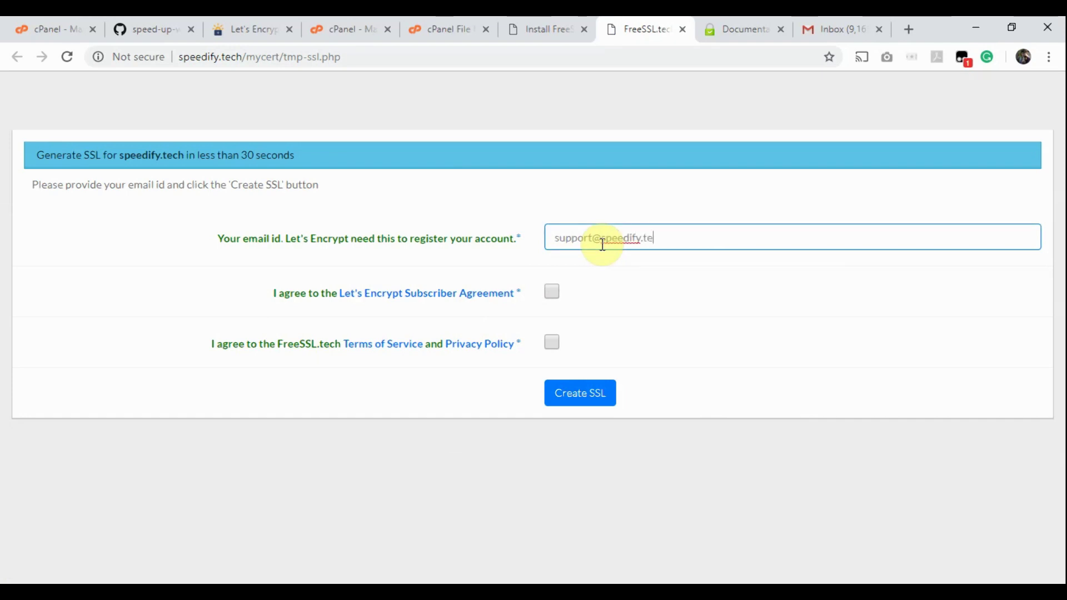
click(552, 292)
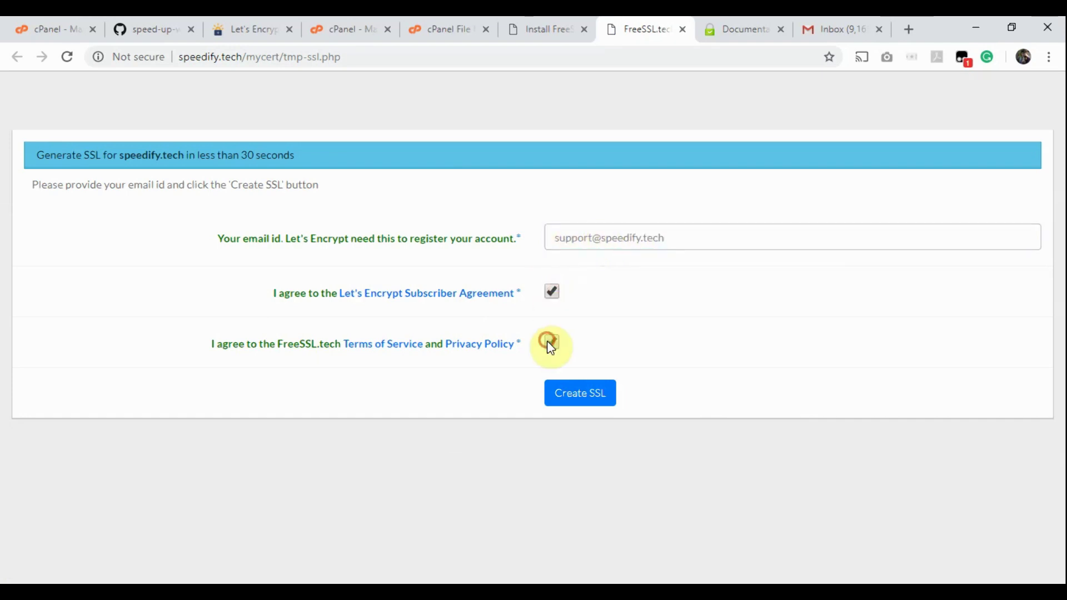
click(550, 343)
click(575, 393)
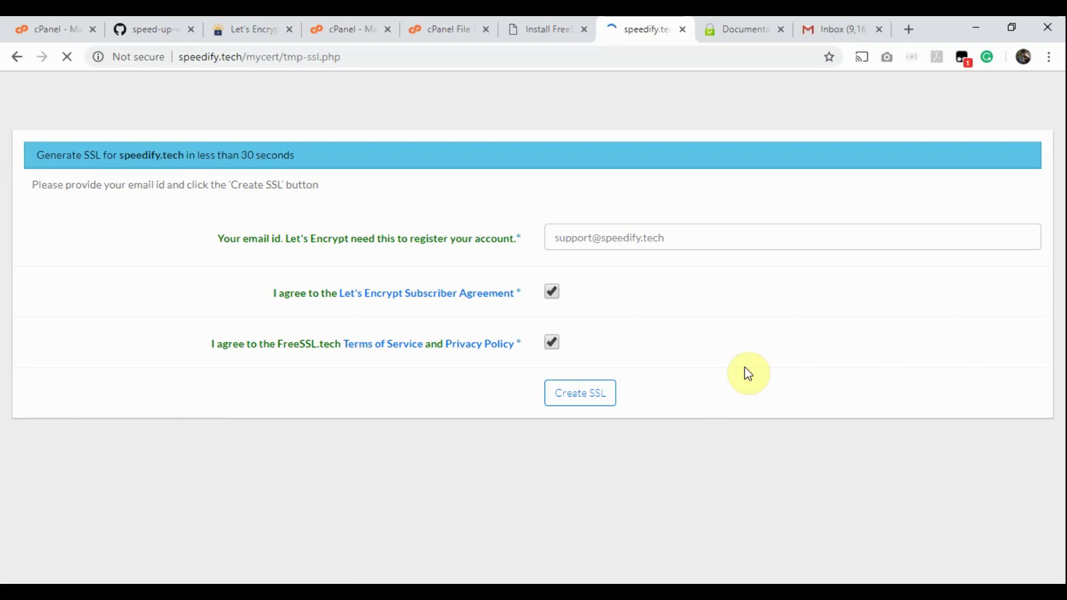
Step: Scroll to the end of the SSL log and highlight the certificate, private key and CA bundle paths
scroll(747, 372, down, 7)
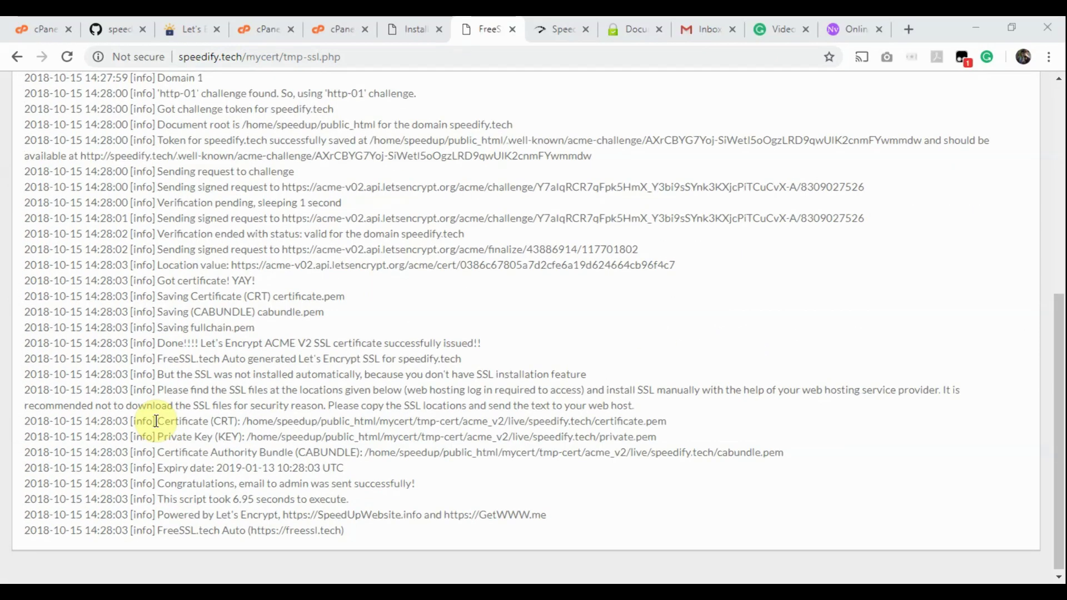
drag(157, 420, 678, 446)
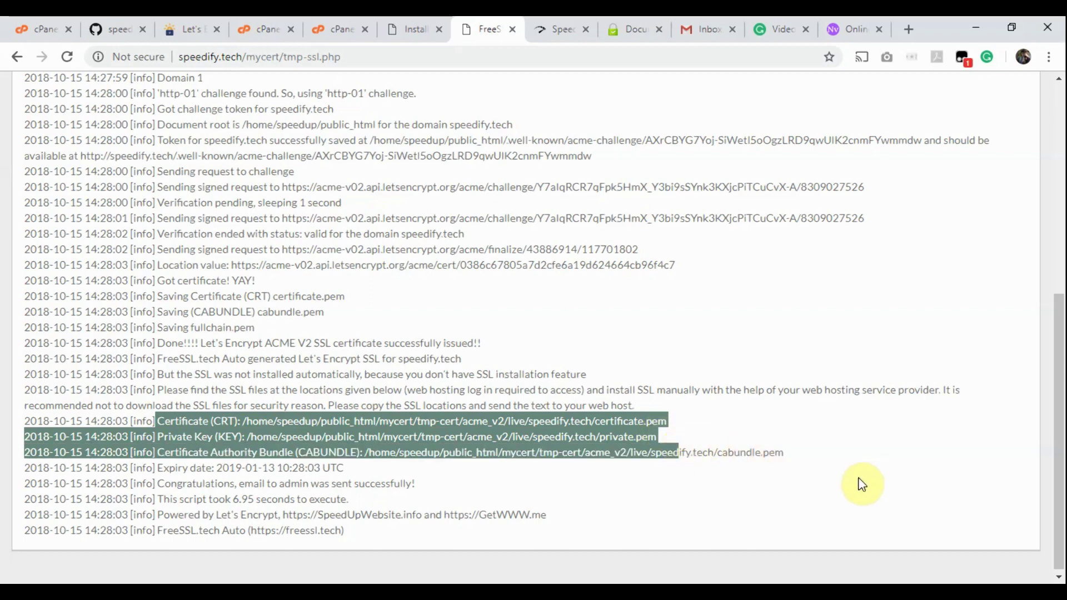
shift+click(783, 453)
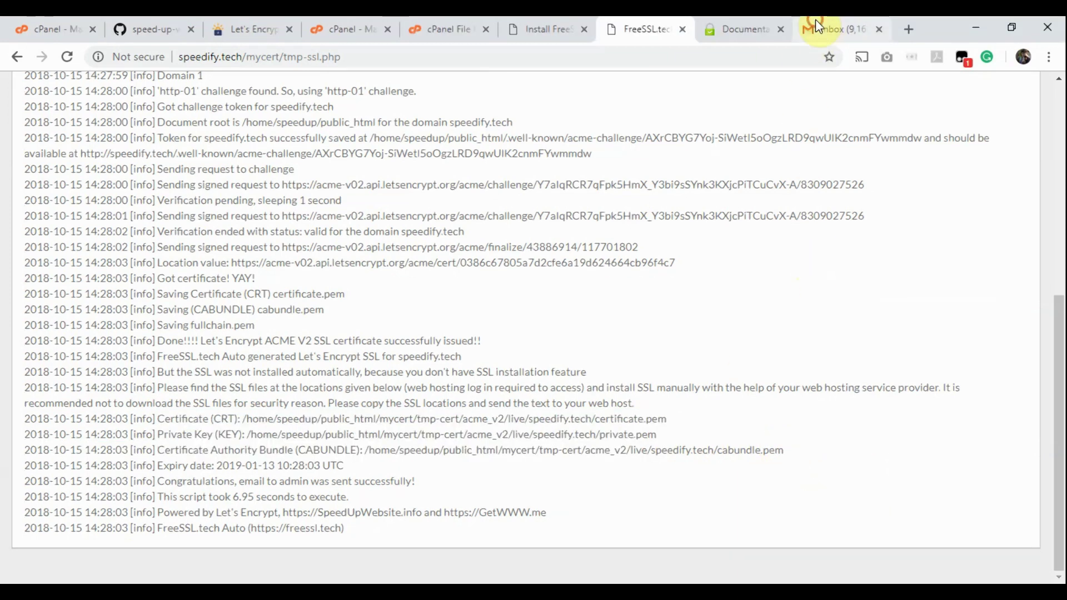
Step: Refresh Gmail, open the FreeSSL.tech Auto email and copy its certificate folder path
click(817, 25)
click(267, 140)
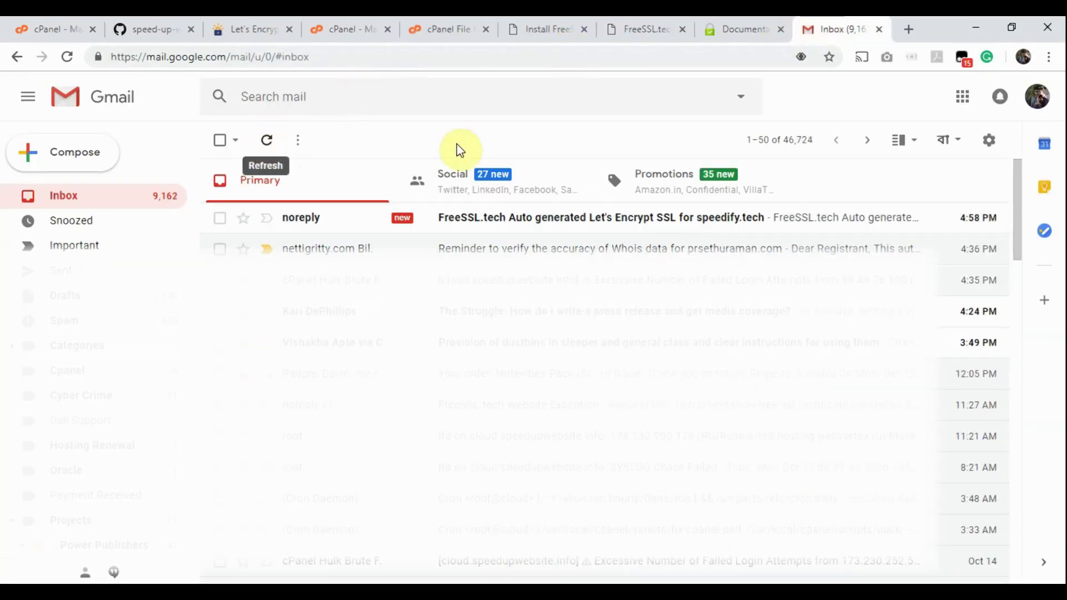
click(495, 222)
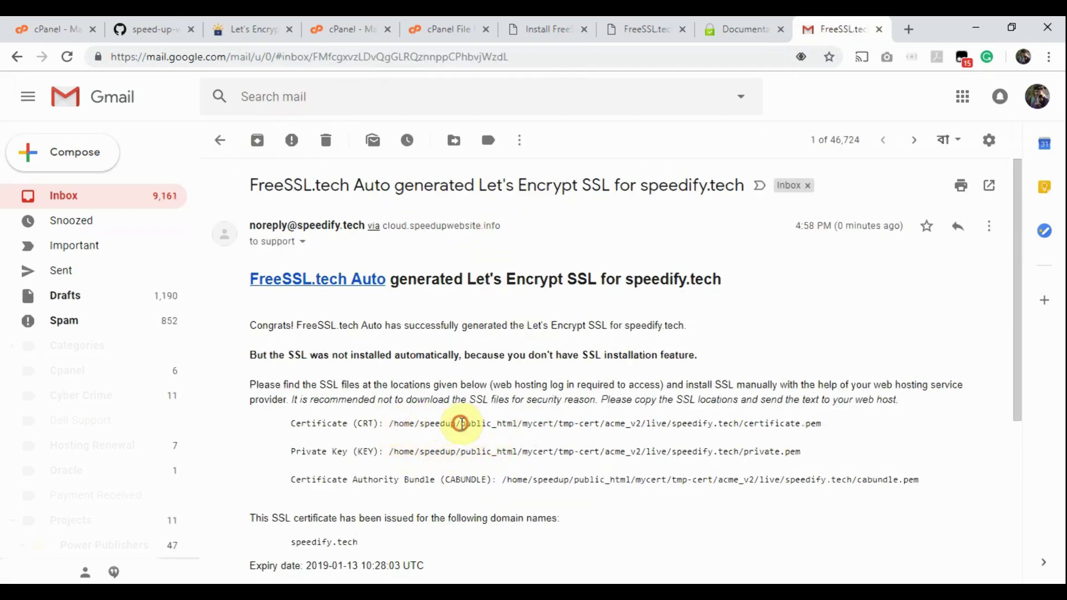
drag(460, 424, 742, 421)
right_click(689, 425)
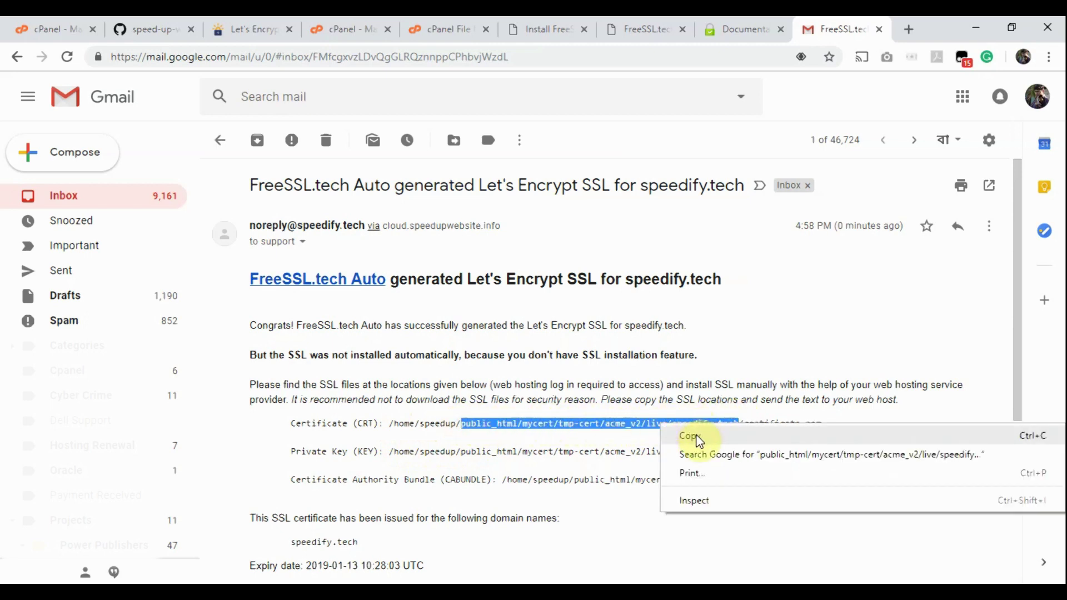
click(696, 436)
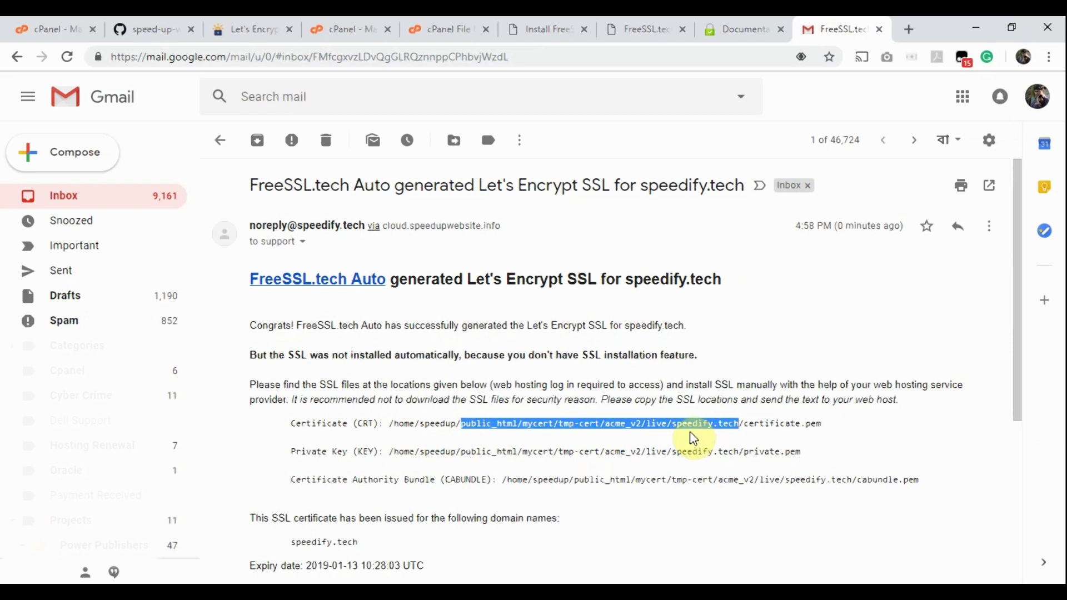
Step: Navigate File Manager to the pasted speedify.tech certificate folder path
click(447, 25)
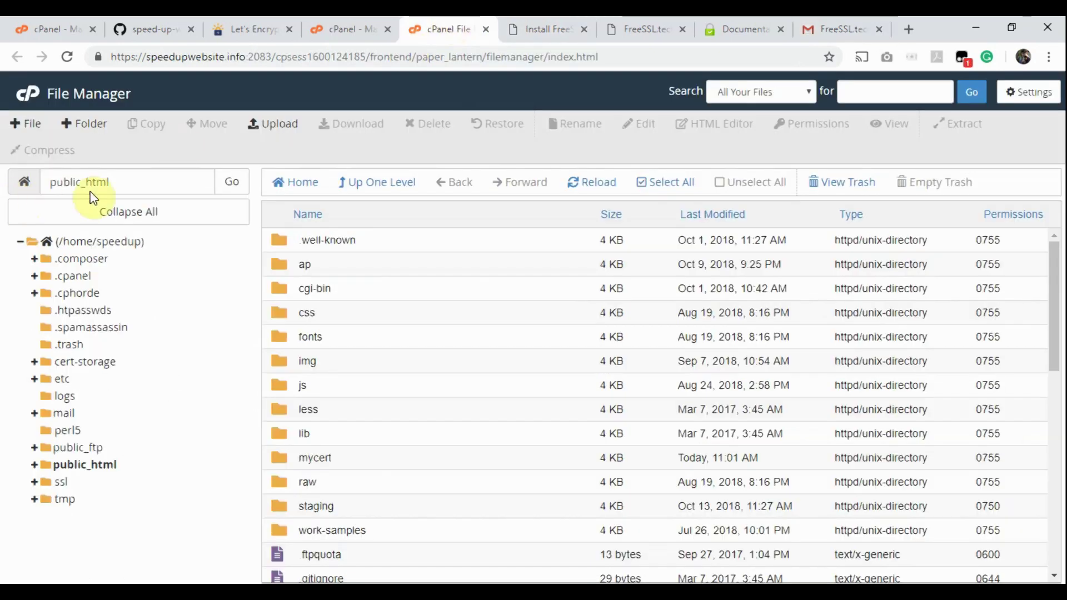
double_click(124, 180)
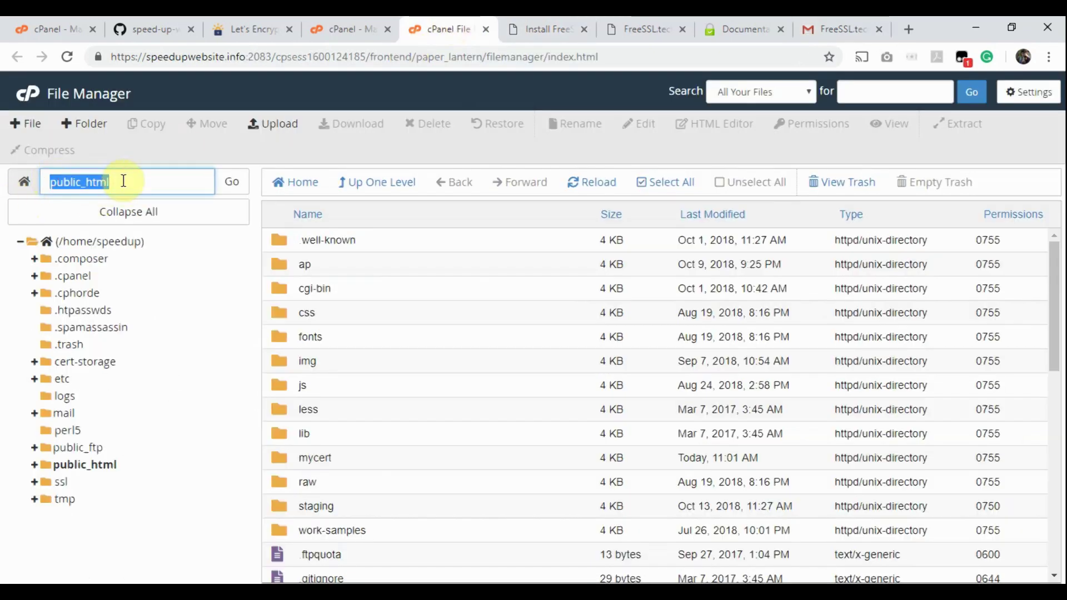
key(ctrl+v)
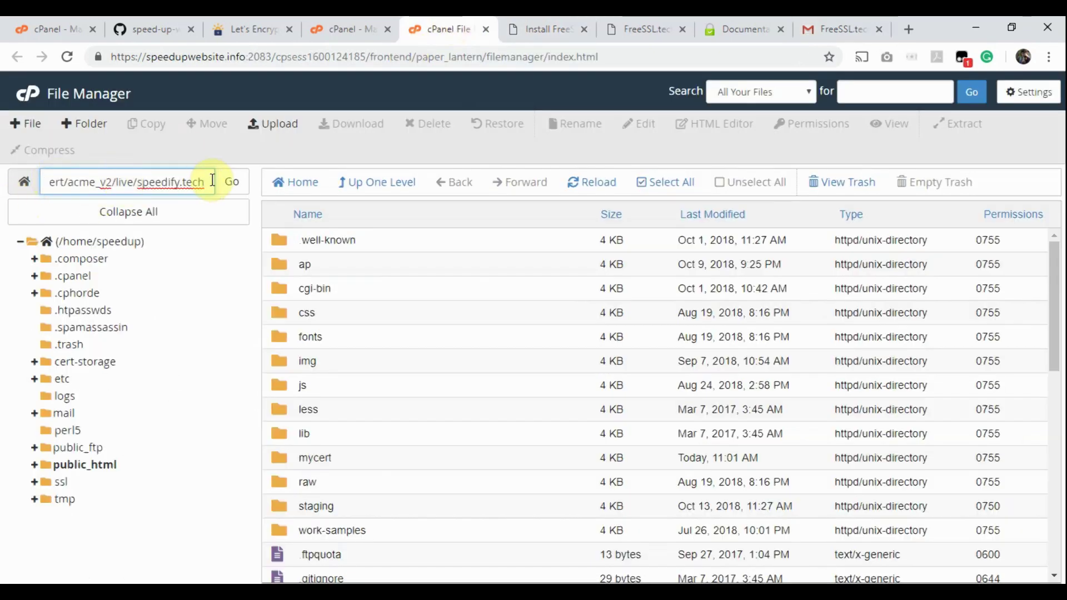
click(241, 185)
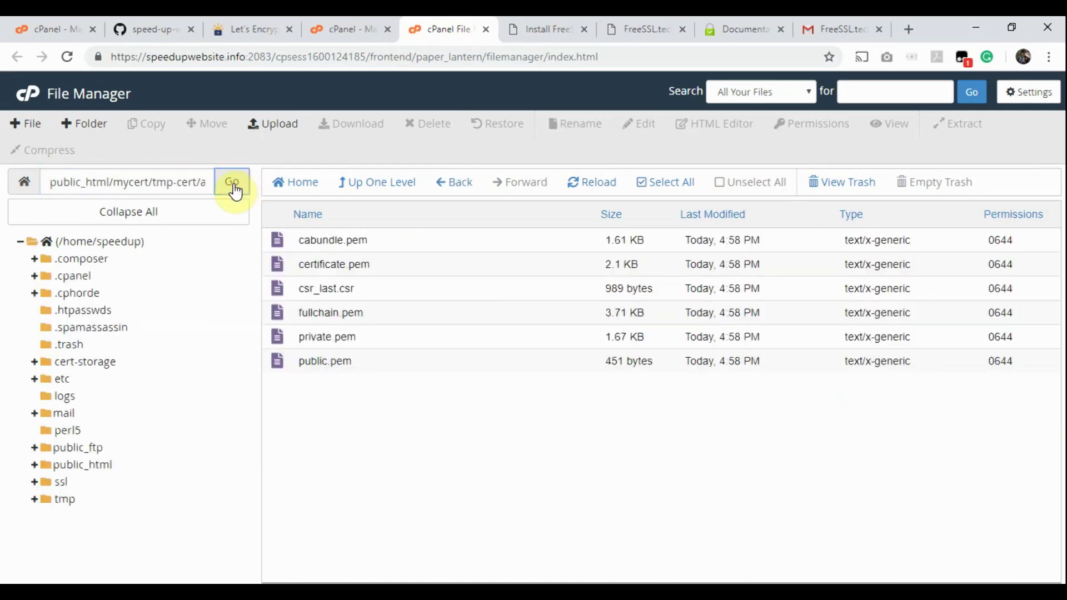
Step: Copy all of certificate.pem's text in the editor, close it and return to cPanel home
right_click(272, 267)
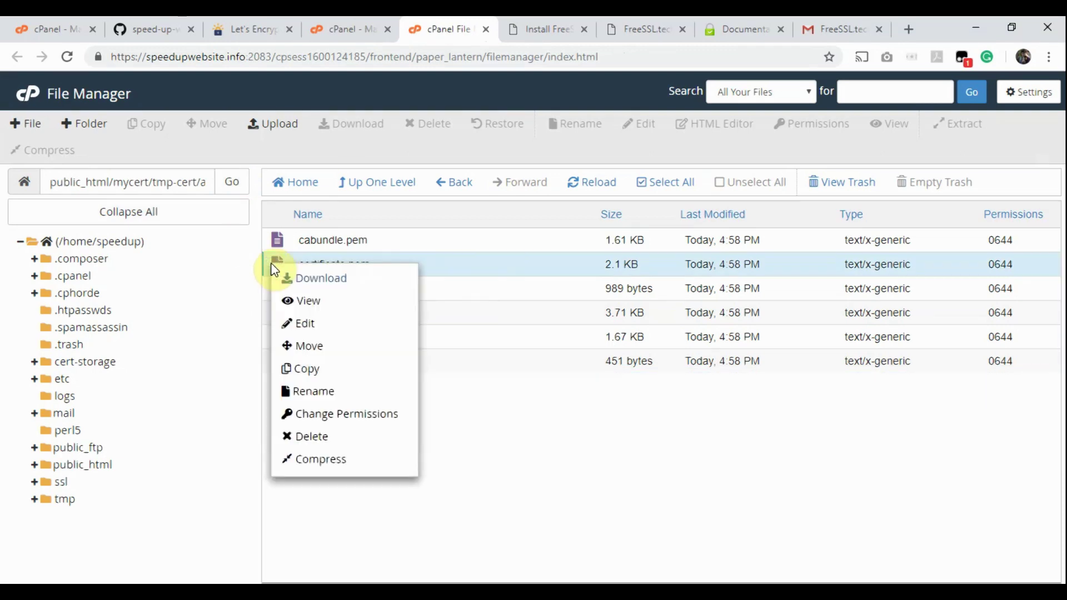
click(299, 324)
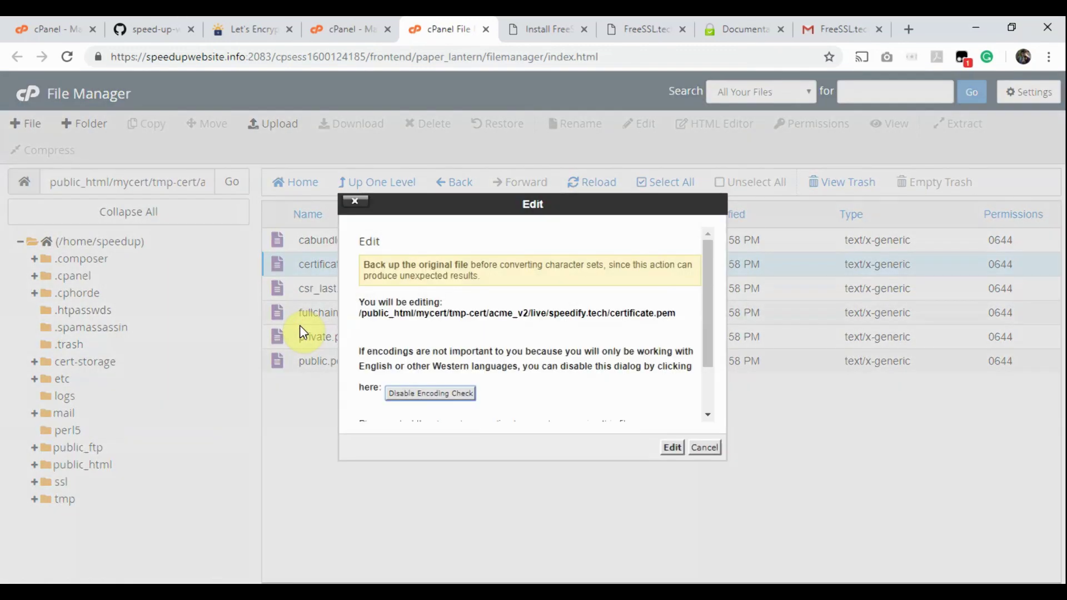
click(672, 448)
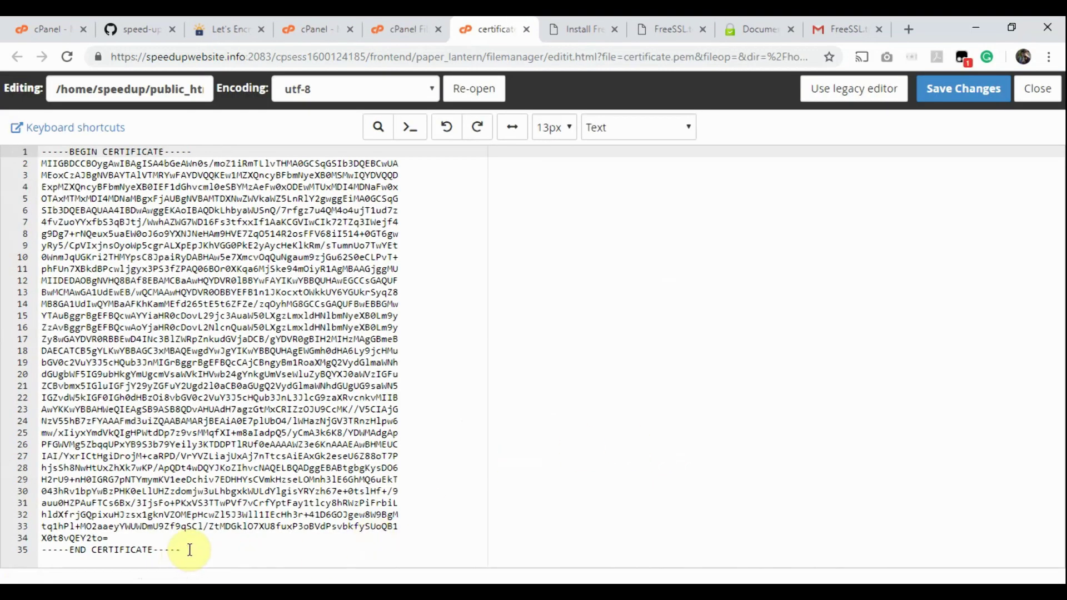
key(ctrl+a)
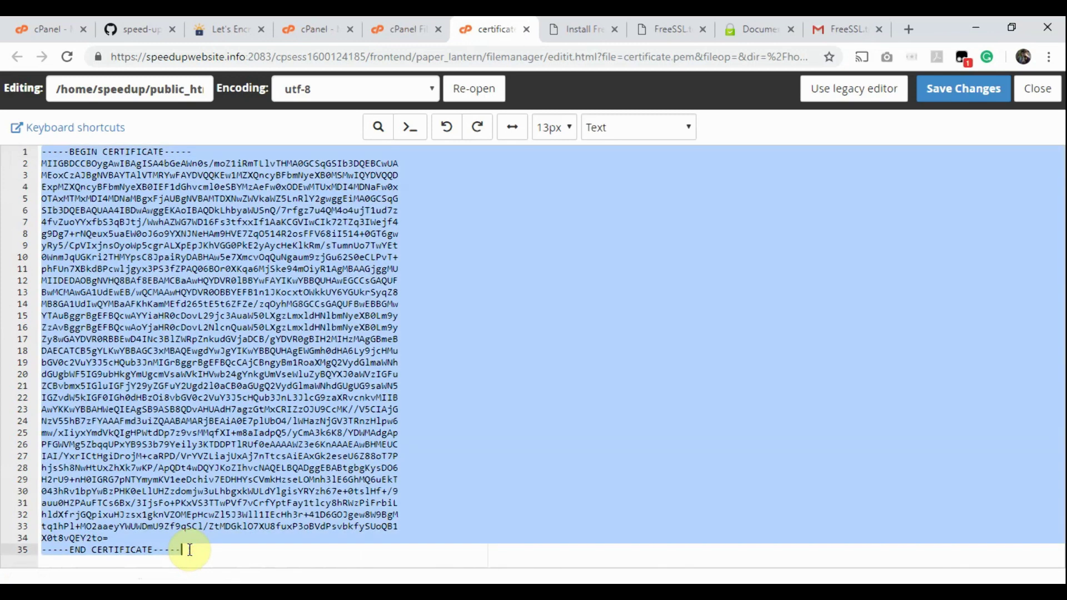
click(1044, 95)
click(352, 25)
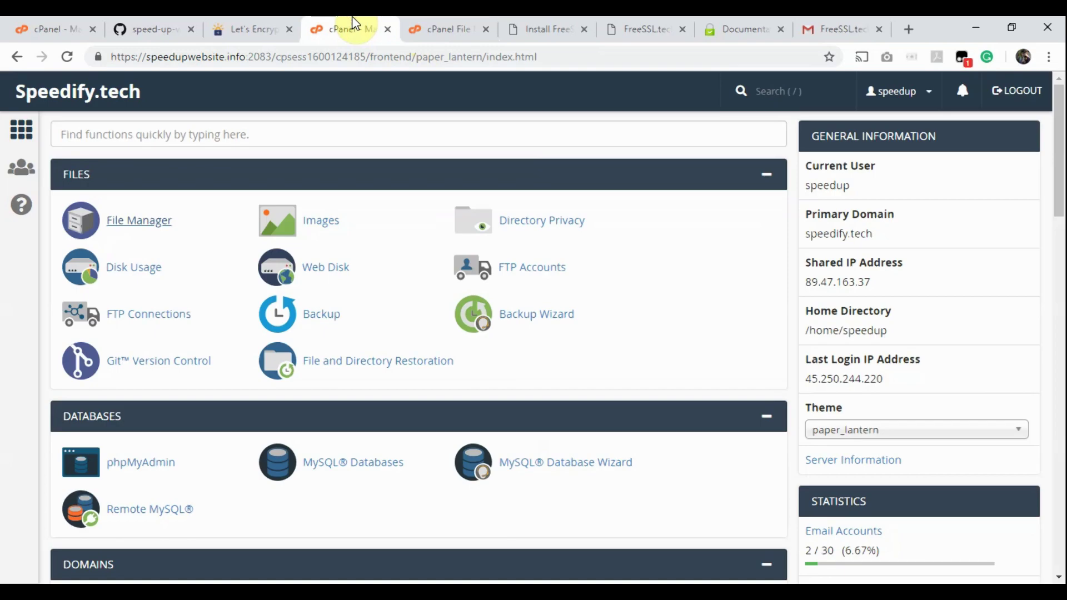
Step: Search cPanel for 'ssl' and open the SSL/TLS page for installing SSL on a site
click(149, 145)
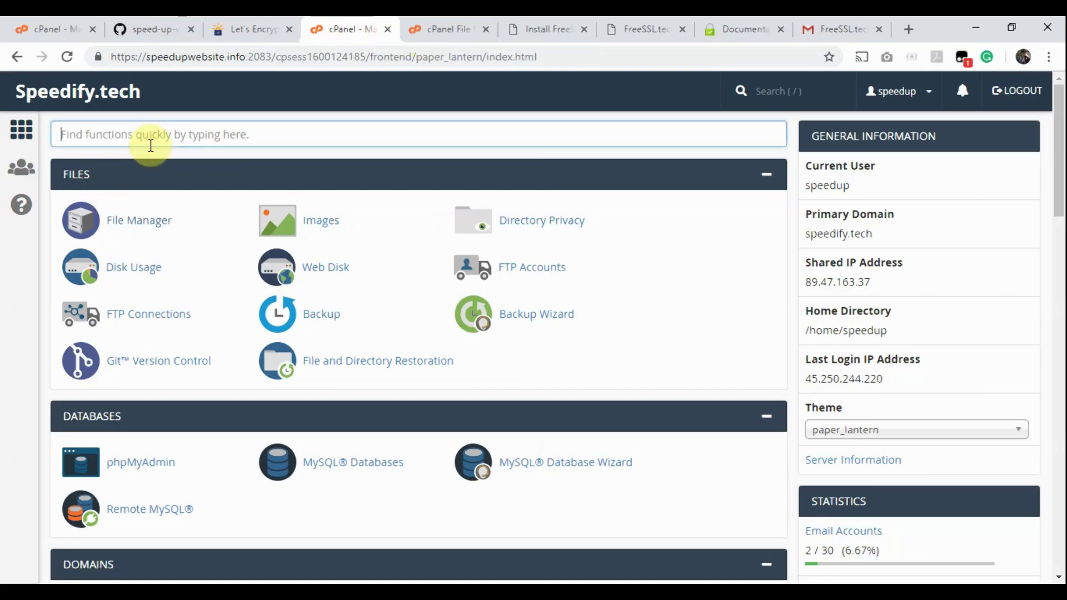
text(ssl)
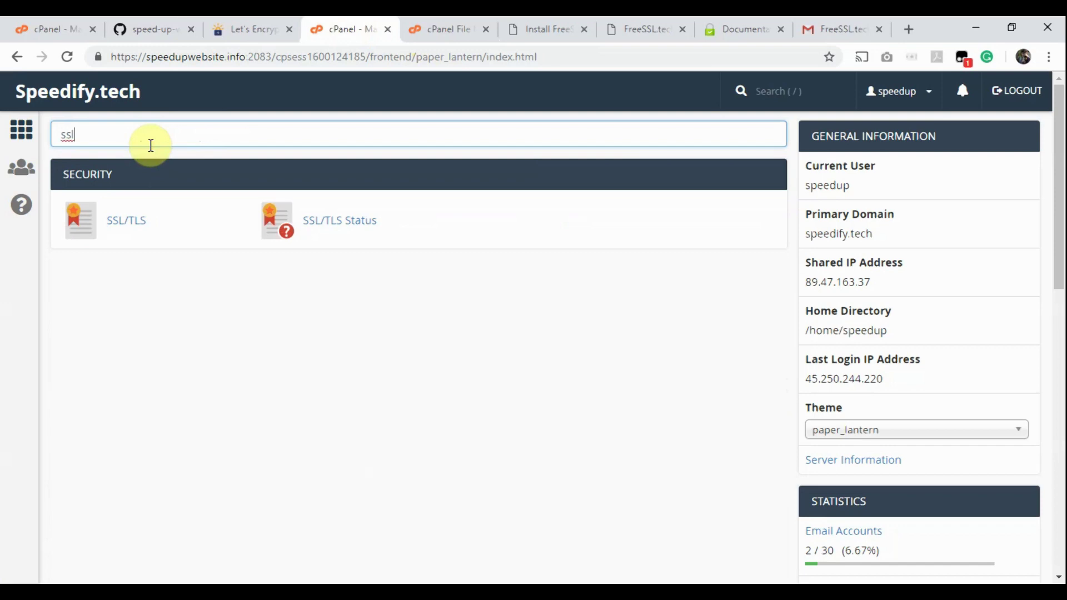
click(125, 222)
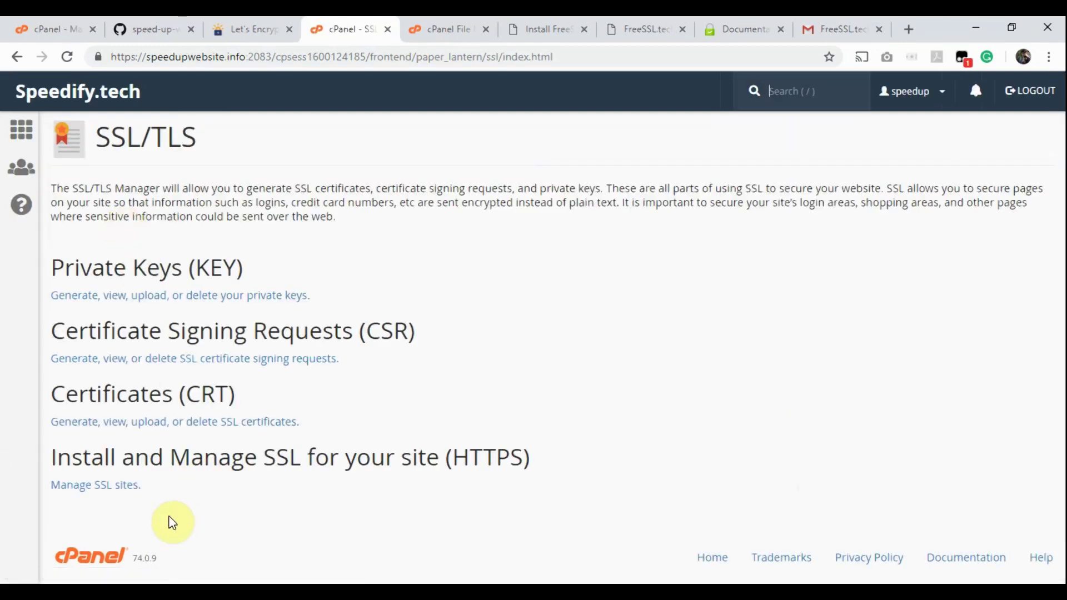
click(95, 498)
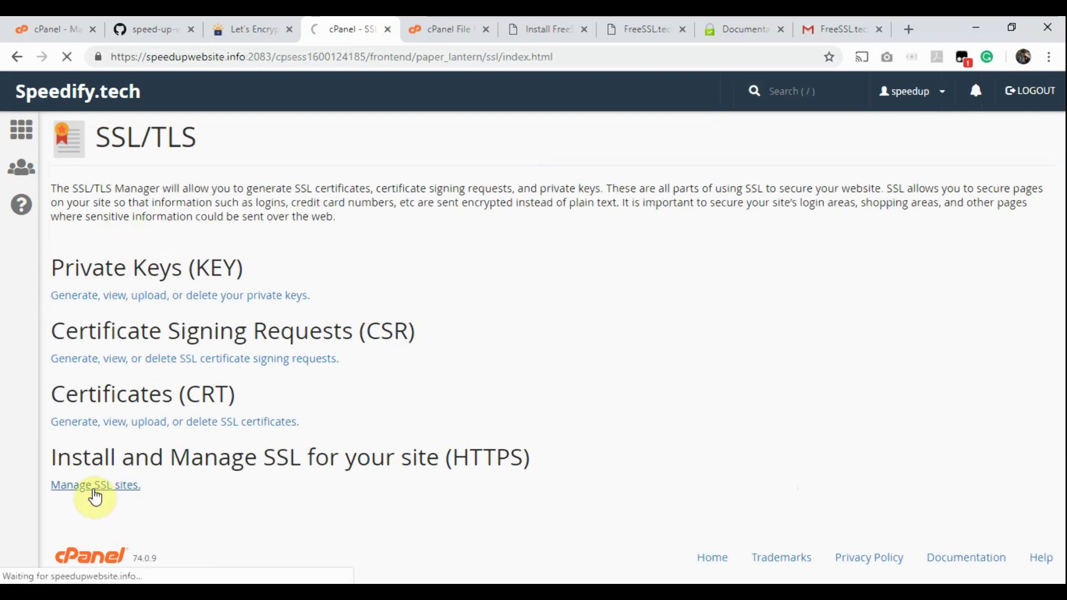
scroll(278, 441, down, 5)
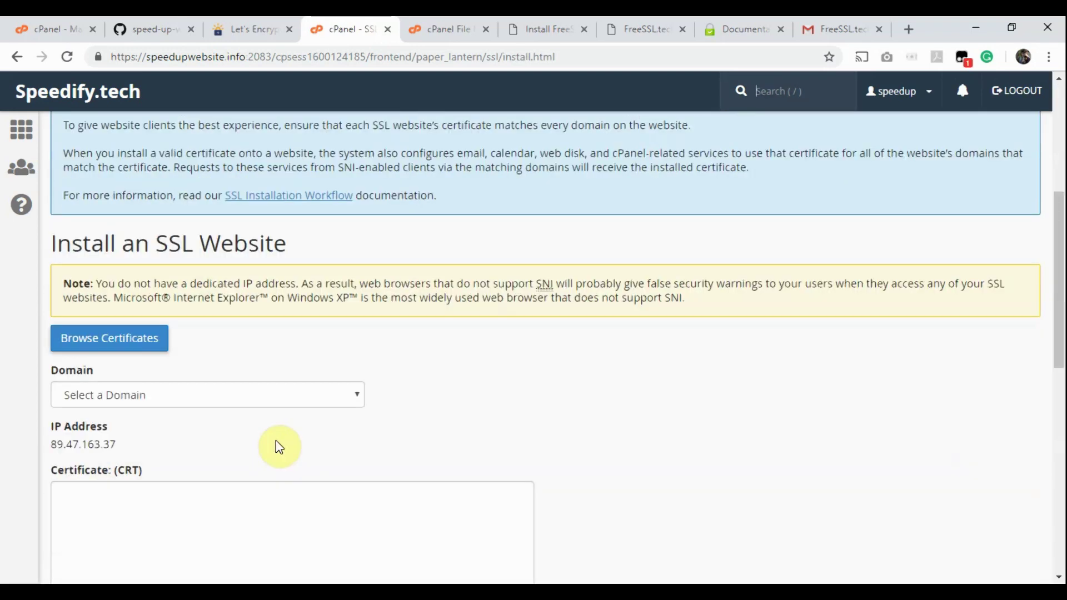
Step: Choose speedify.tech as the domain and paste the Let's Encrypt certificate into Certificate (CRT)
click(216, 399)
click(196, 444)
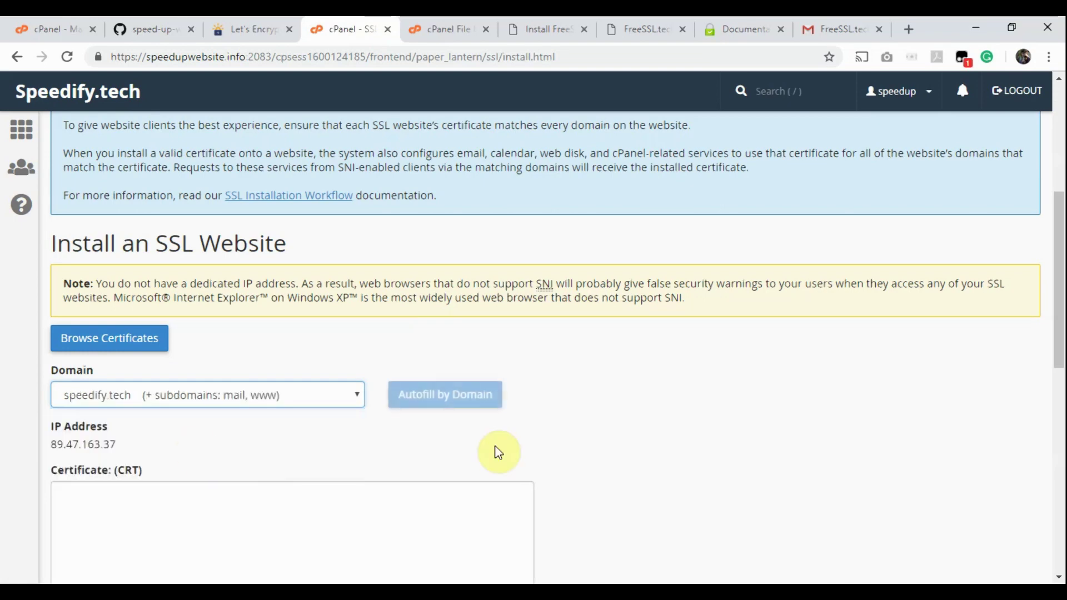
scroll(496, 450, down, 4)
click(303, 337)
key(ctrl+v)
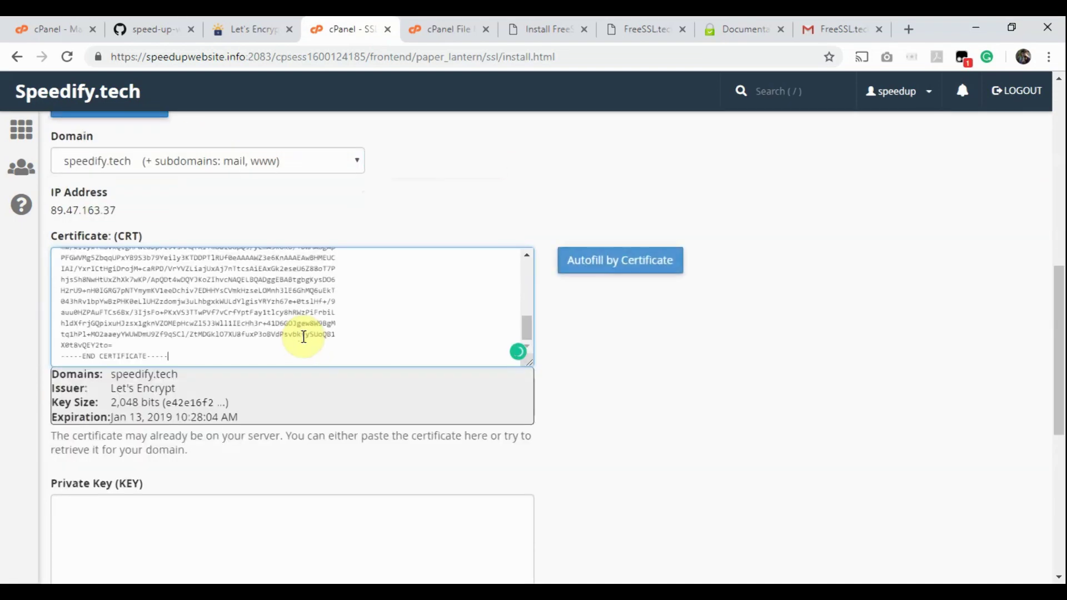
click(53, 385)
drag(52, 385, 176, 388)
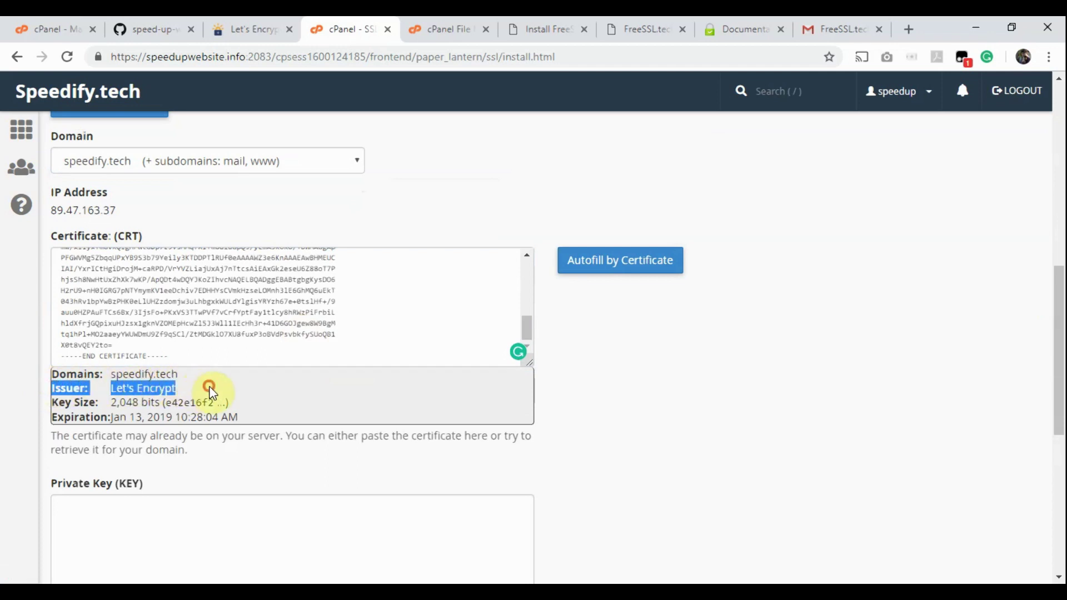
click(581, 388)
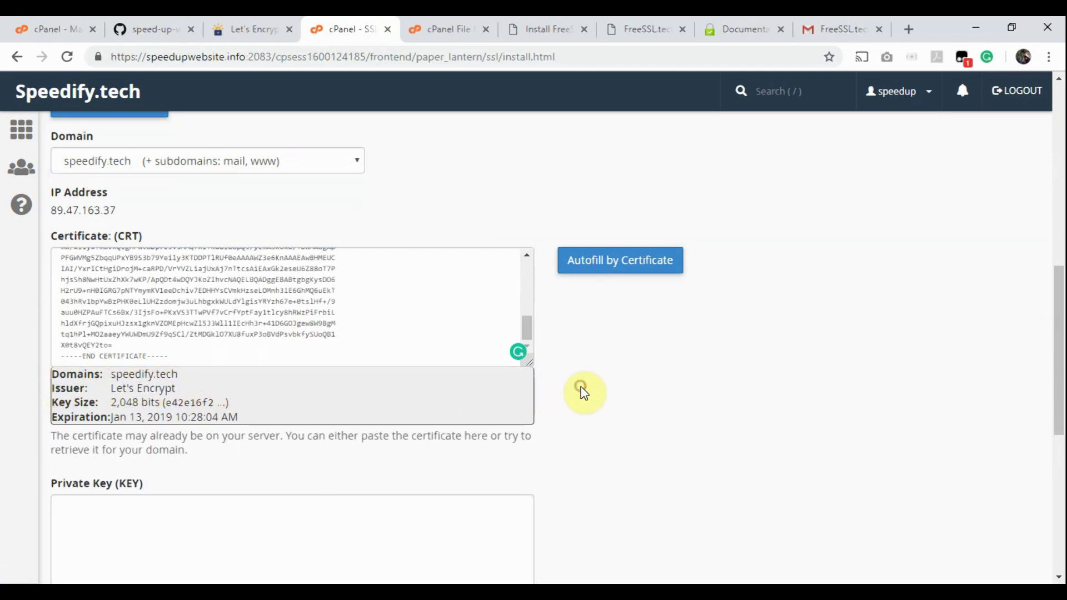
scroll(581, 392, down, 3)
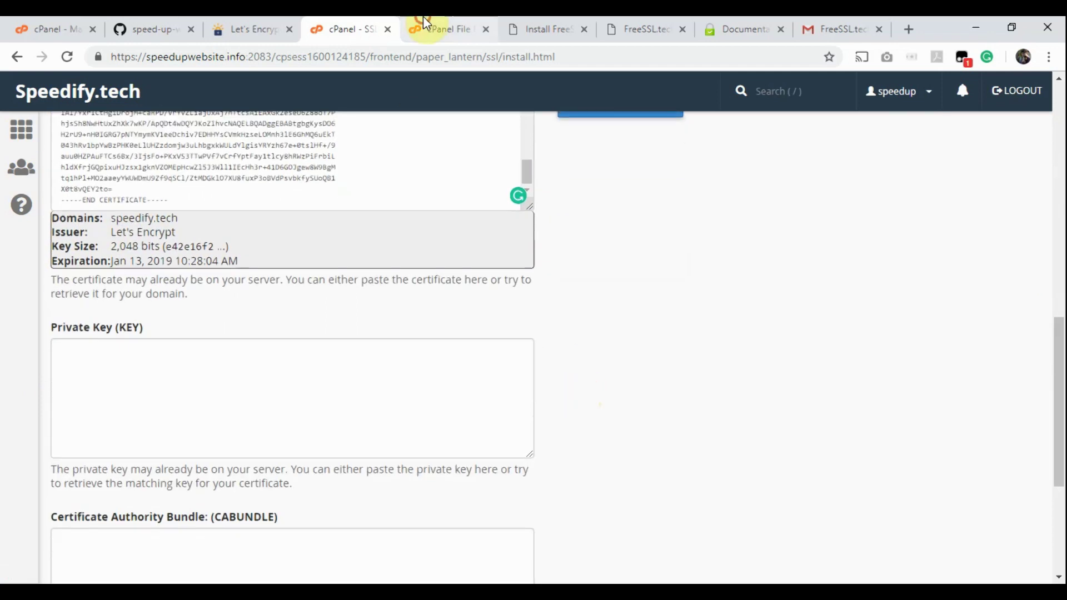
click(422, 25)
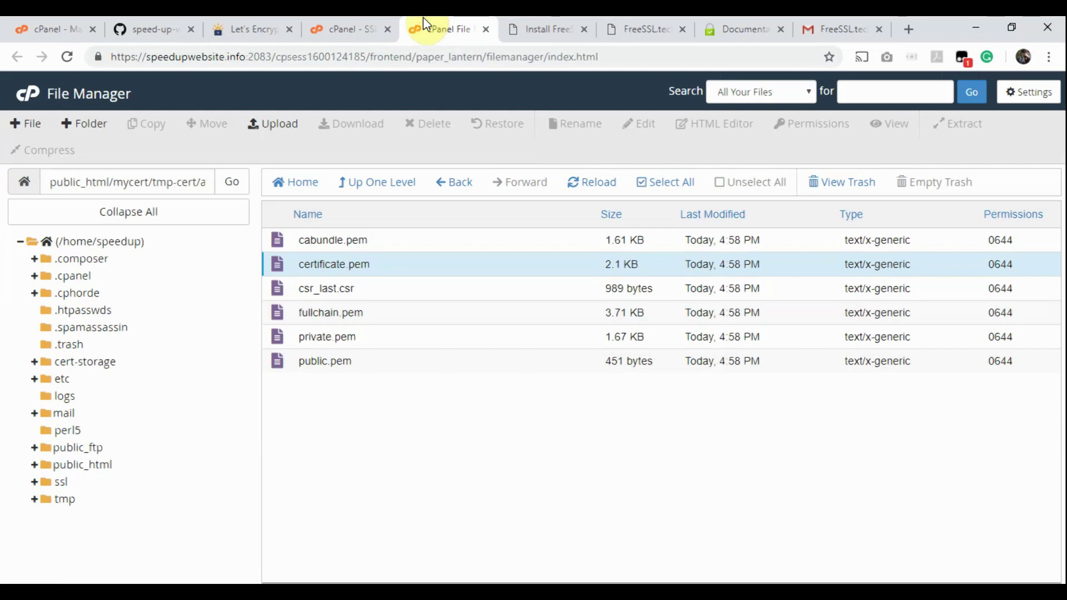
Step: Open private.pem in the File Manager editor and select its whole private key
right_click(278, 339)
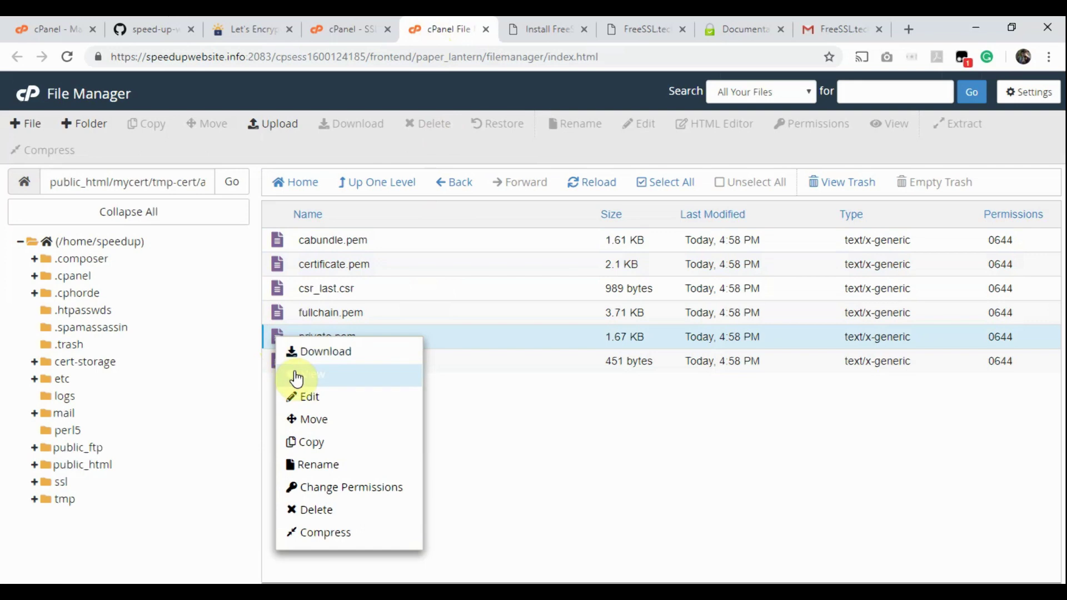
click(305, 395)
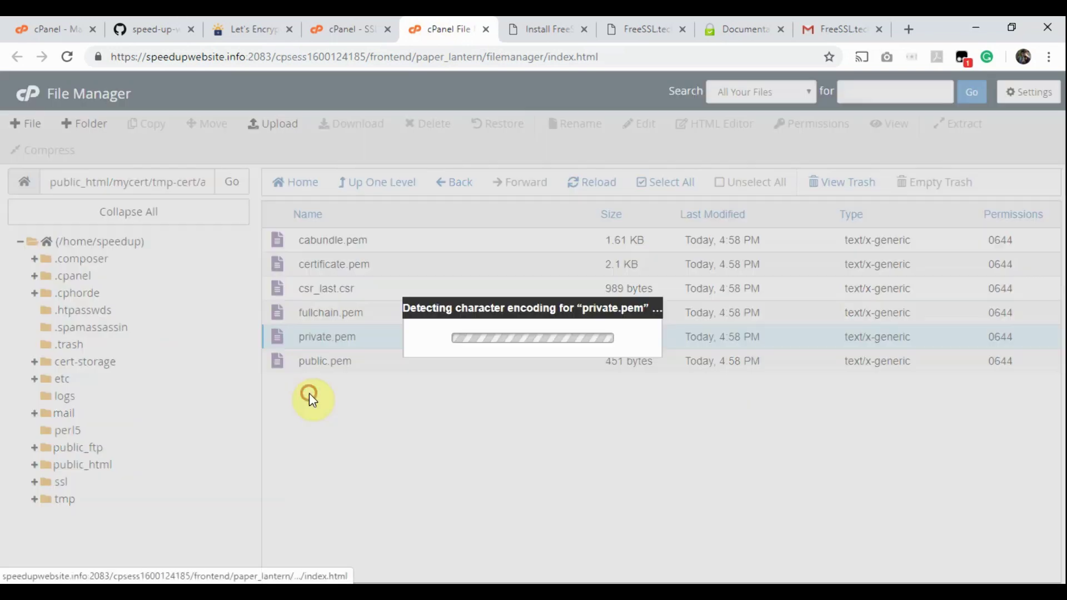
click(670, 444)
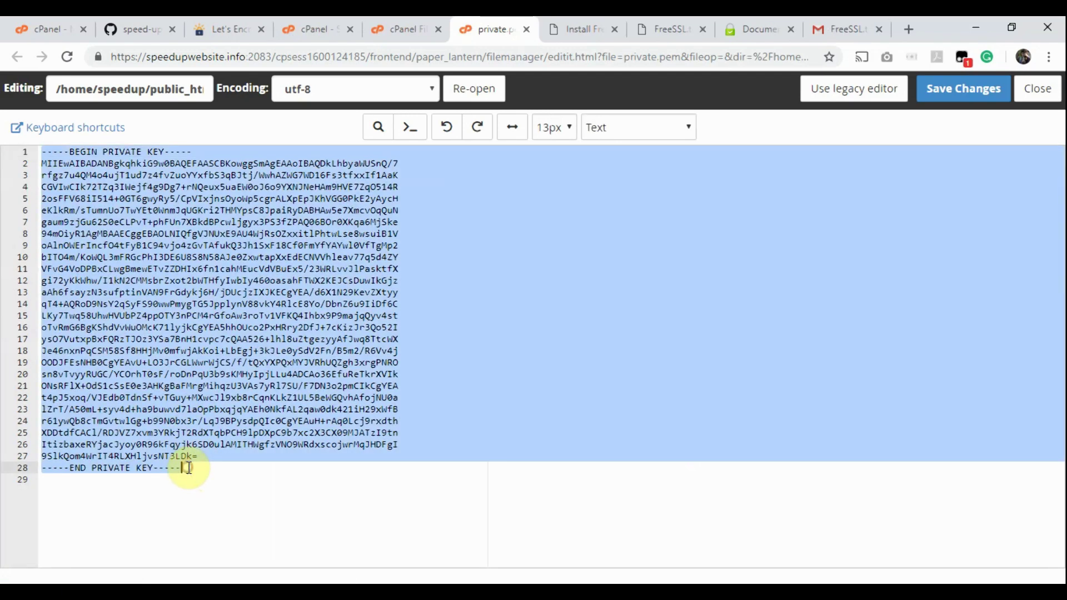
shift+click(189, 468)
click(376, 23)
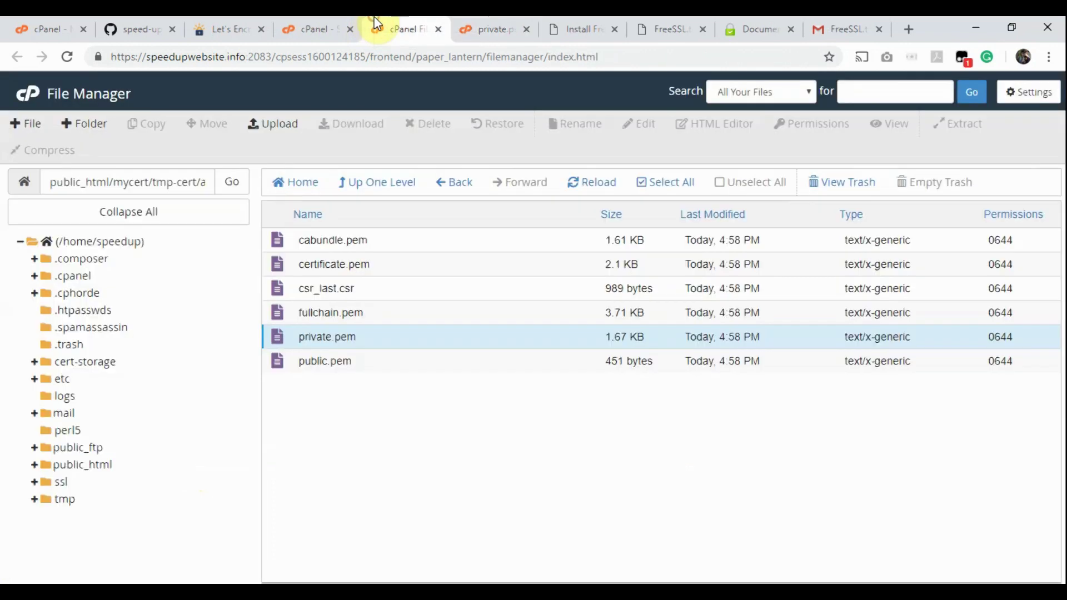
Step: Paste the private key into the speedify.tech SSL form's Private Key field
click(307, 25)
click(169, 414)
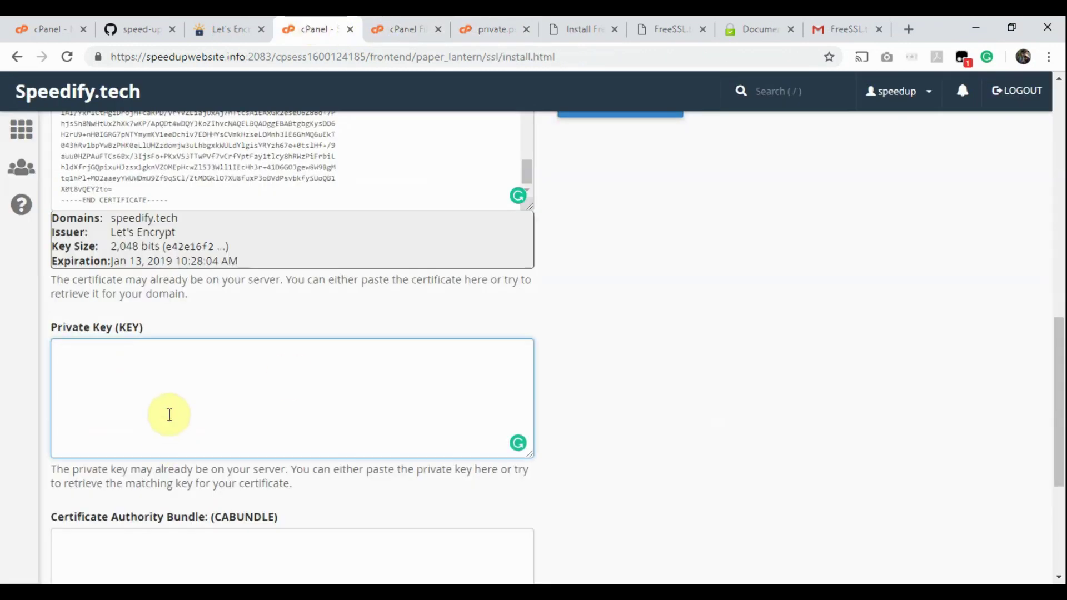
key(ctrl+v)
scroll(656, 422, down, 4)
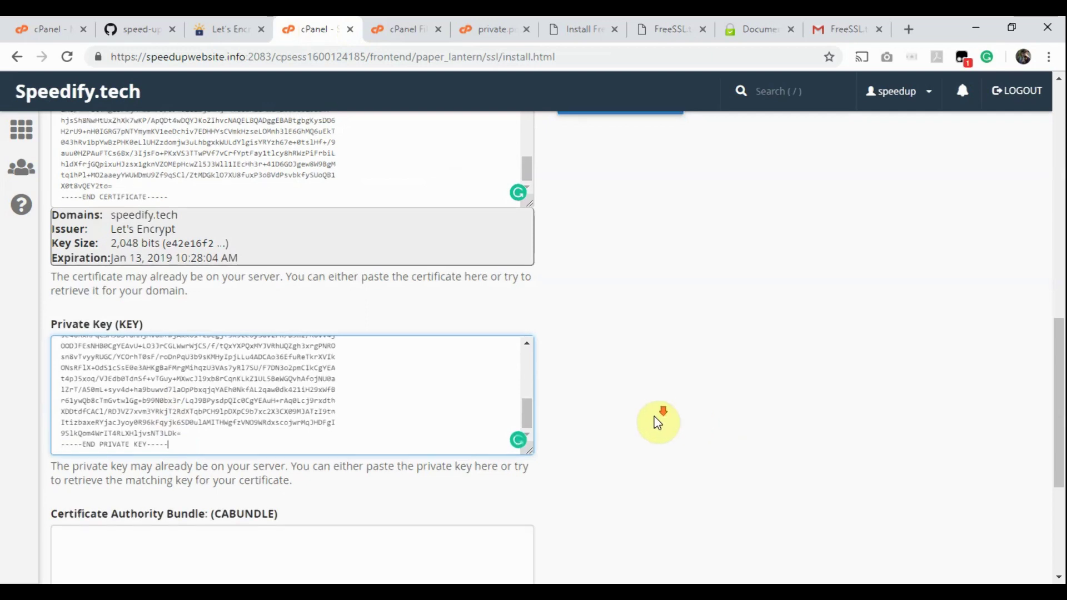
click(479, 31)
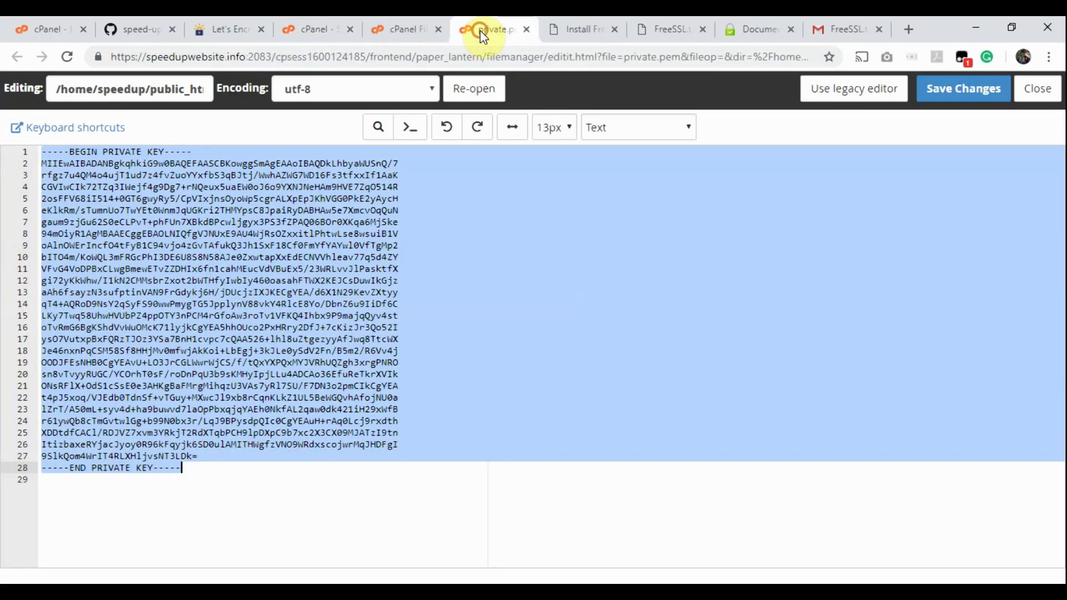
Step: Close private.pem, copy cabundle.pem's full text, and ready the SSL form's CA bundle field
click(526, 30)
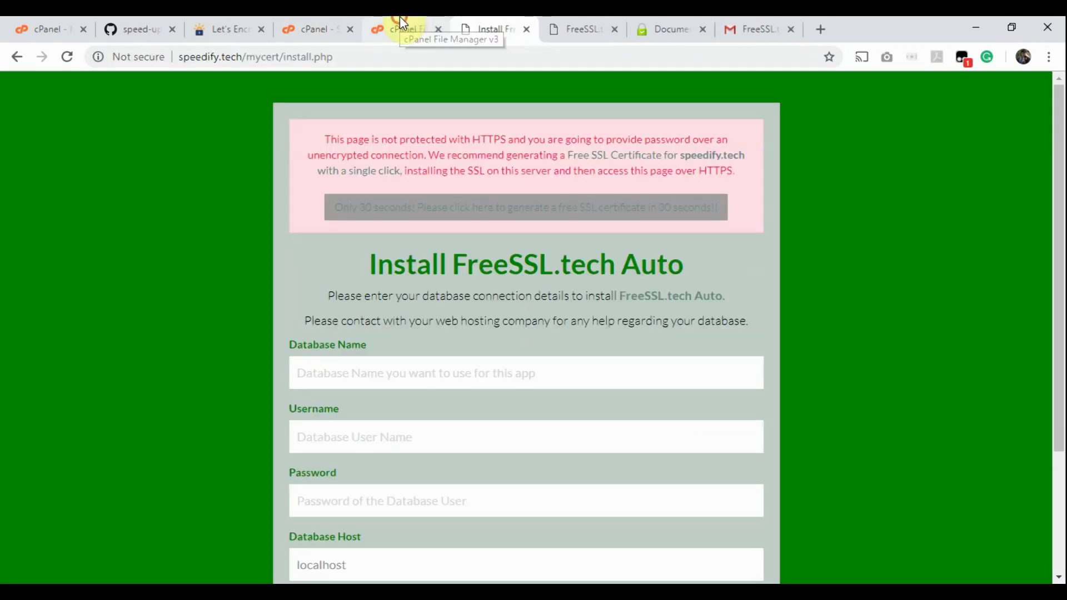
click(400, 23)
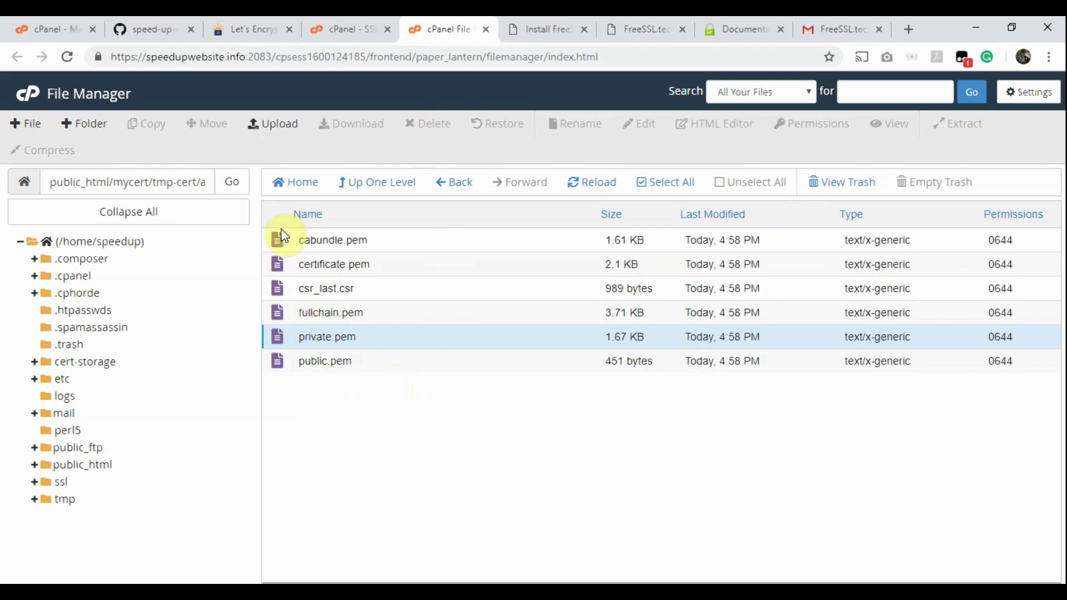
right_click(281, 246)
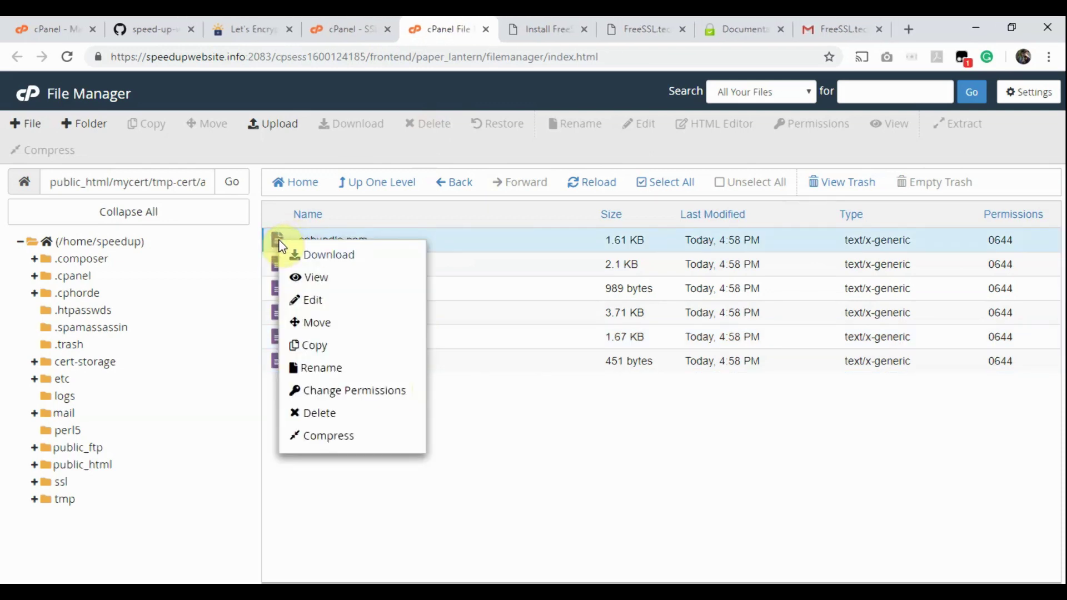
click(307, 301)
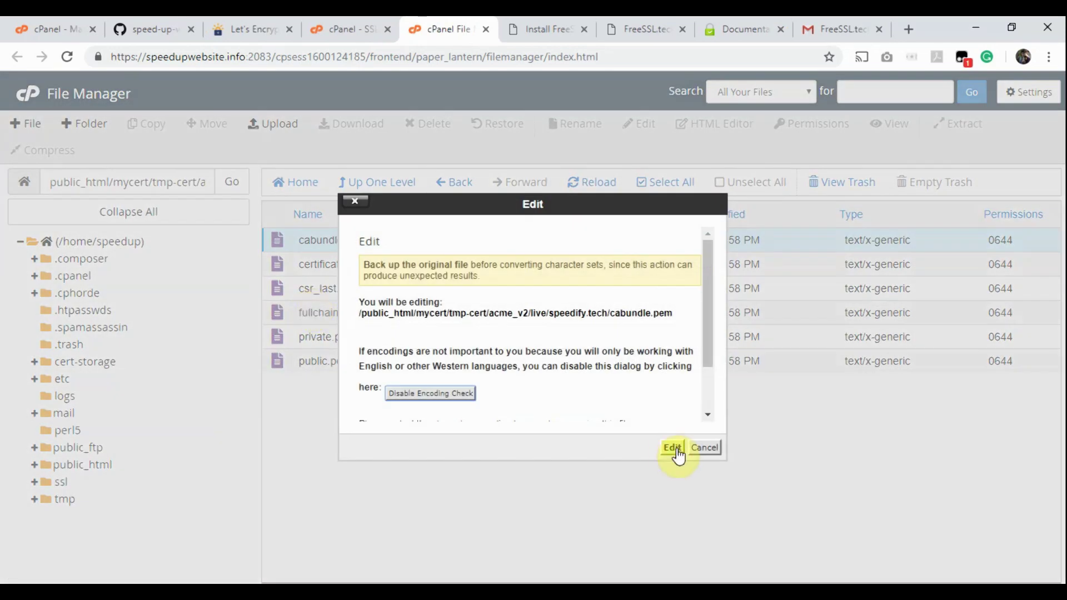
click(672, 448)
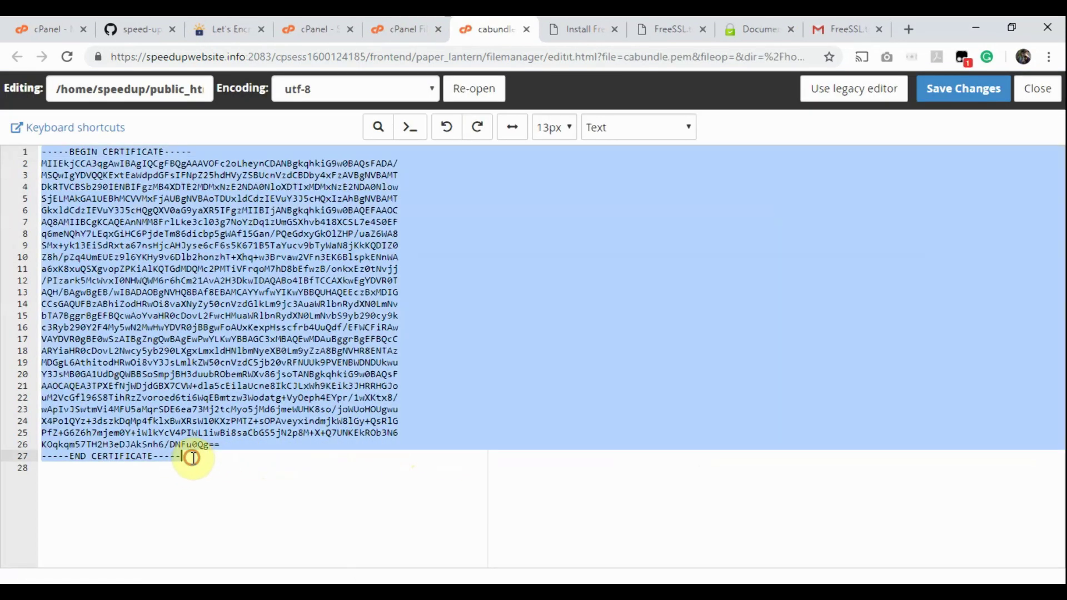
shift+click(189, 455)
click(313, 28)
click(195, 375)
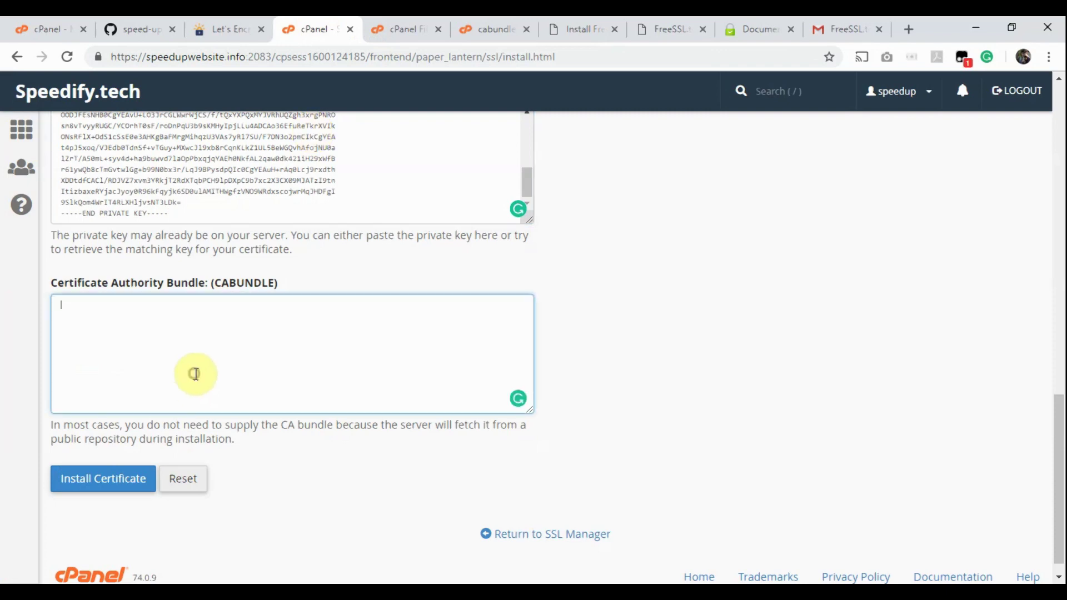
Step: Paste the CA bundle, install the certificate and confirm speedify.tech among installed SSL sites
key(ctrl+v)
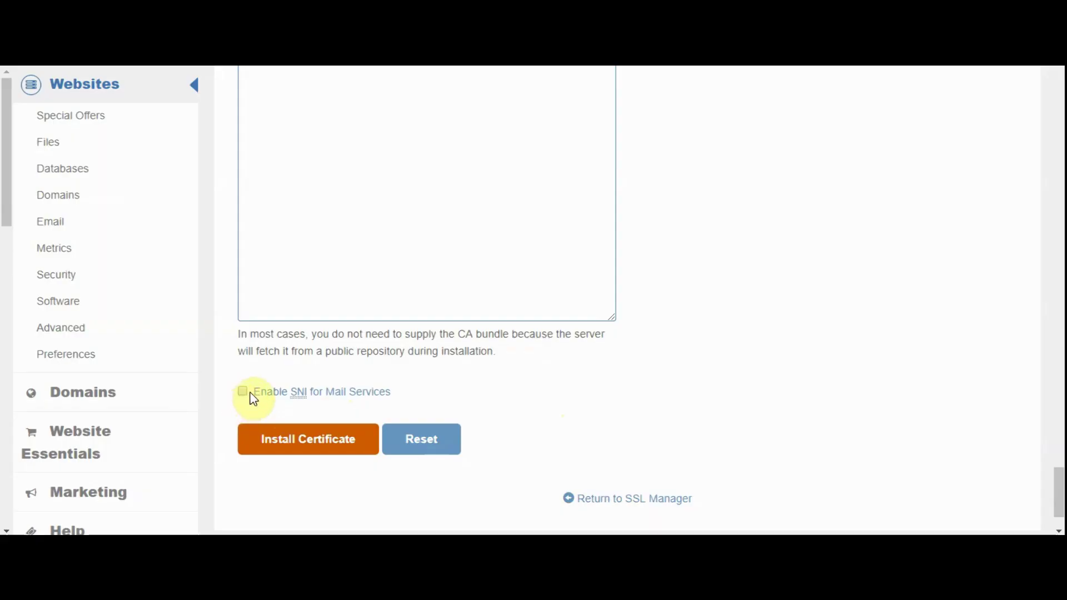
drag(261, 400, 393, 404)
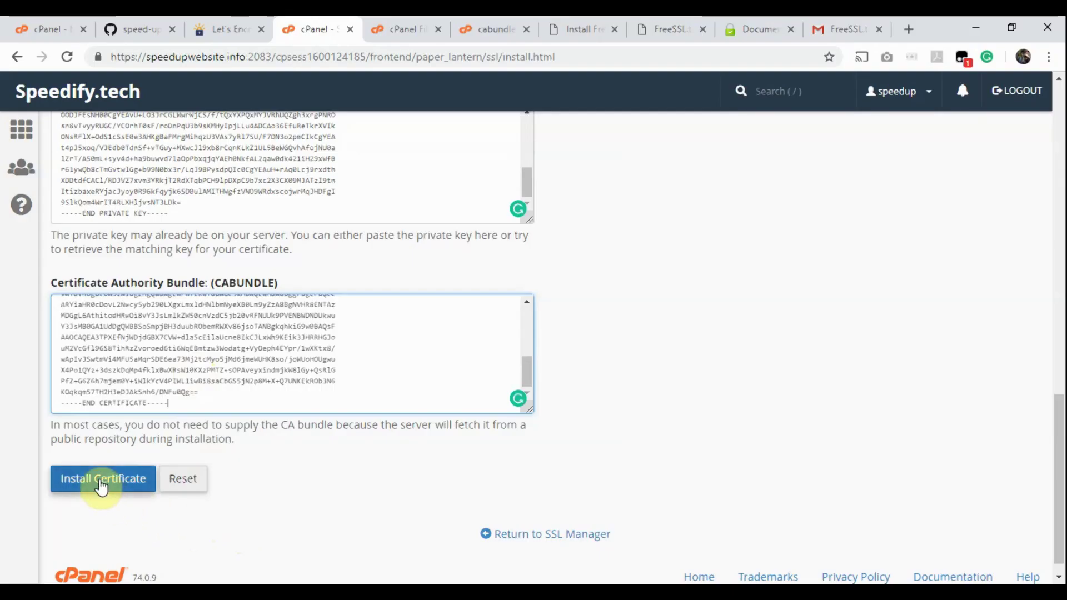
click(100, 479)
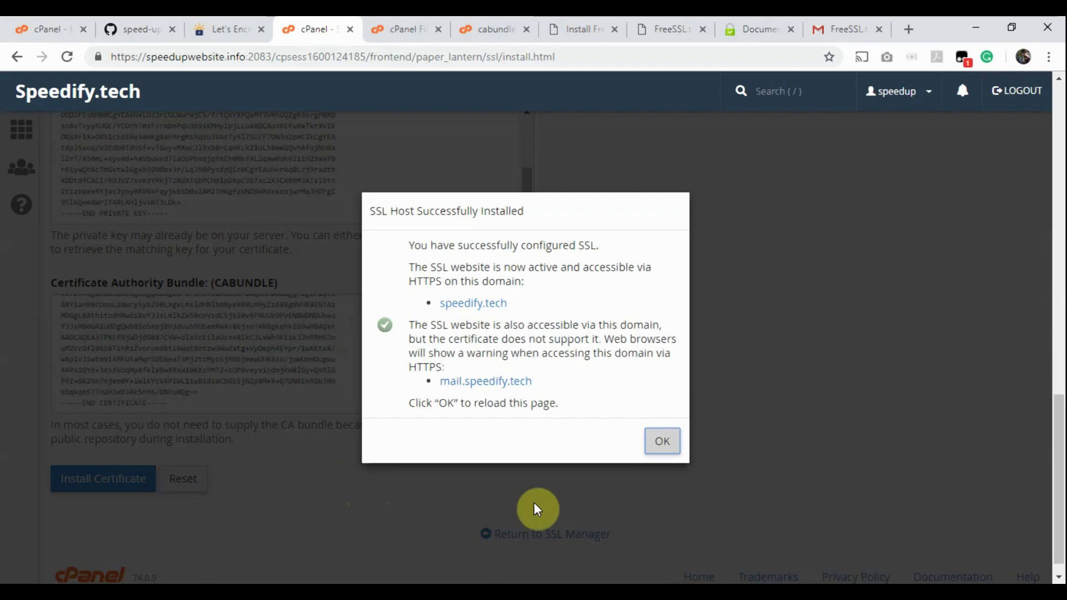
click(664, 444)
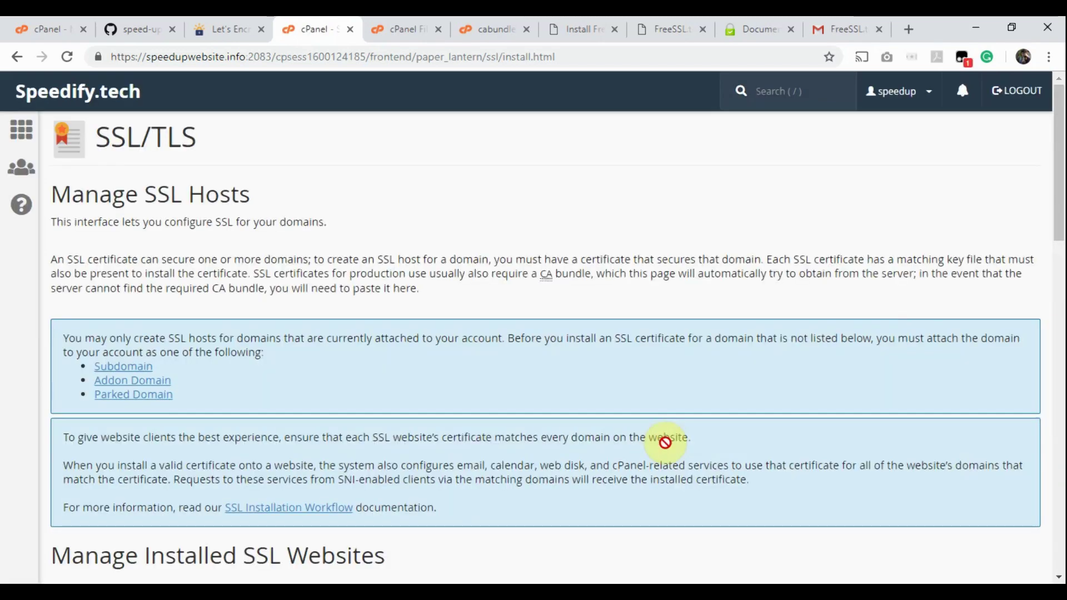
scroll(665, 444, down, 7)
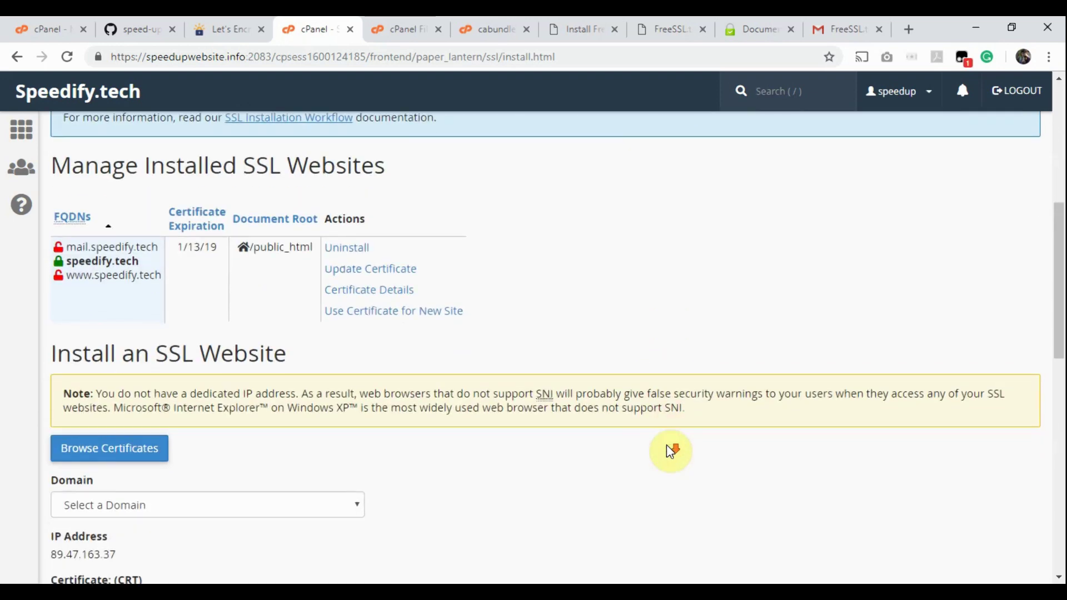
Step: View the Let's Encrypt certificate details, then reload speedify.tech to load it over HTTPS
click(394, 290)
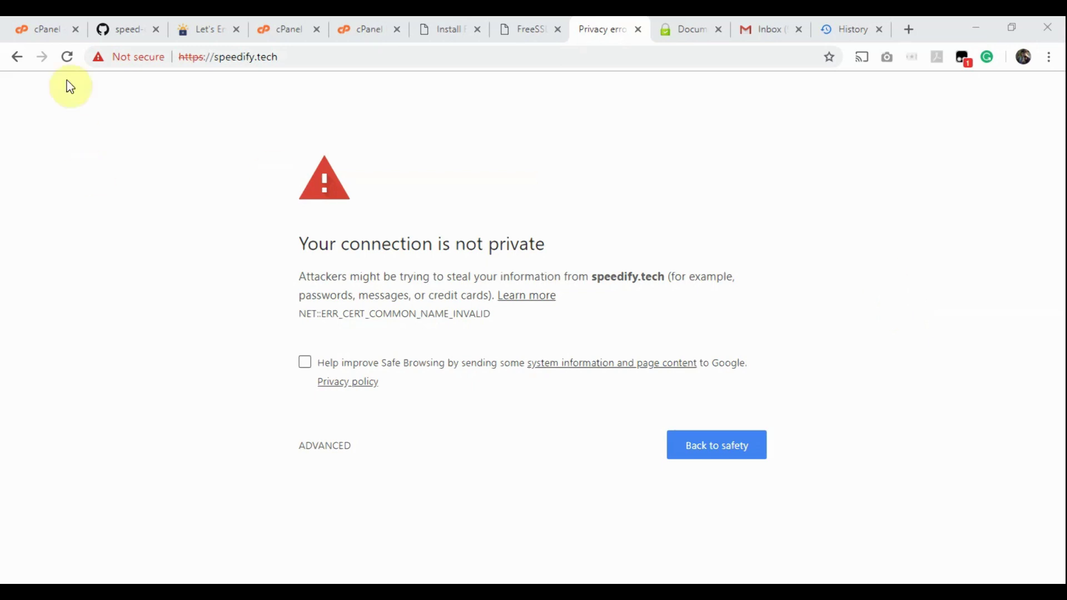
click(67, 56)
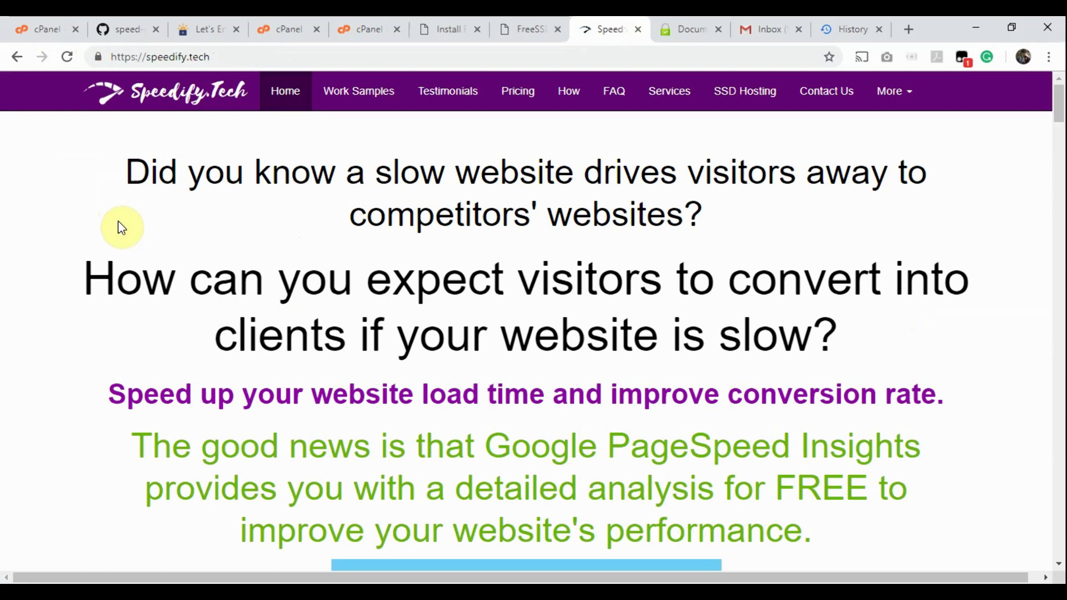
Step: Verify speedify.tech's Let's Encrypt Authority X3 certificate is valid until 1/13/2019
click(98, 57)
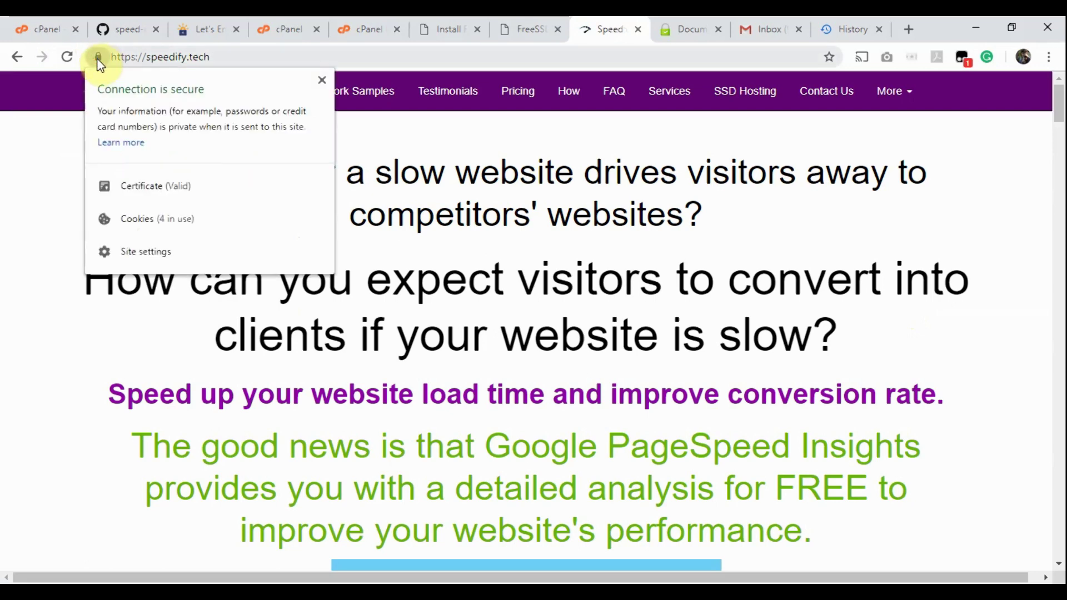
click(147, 187)
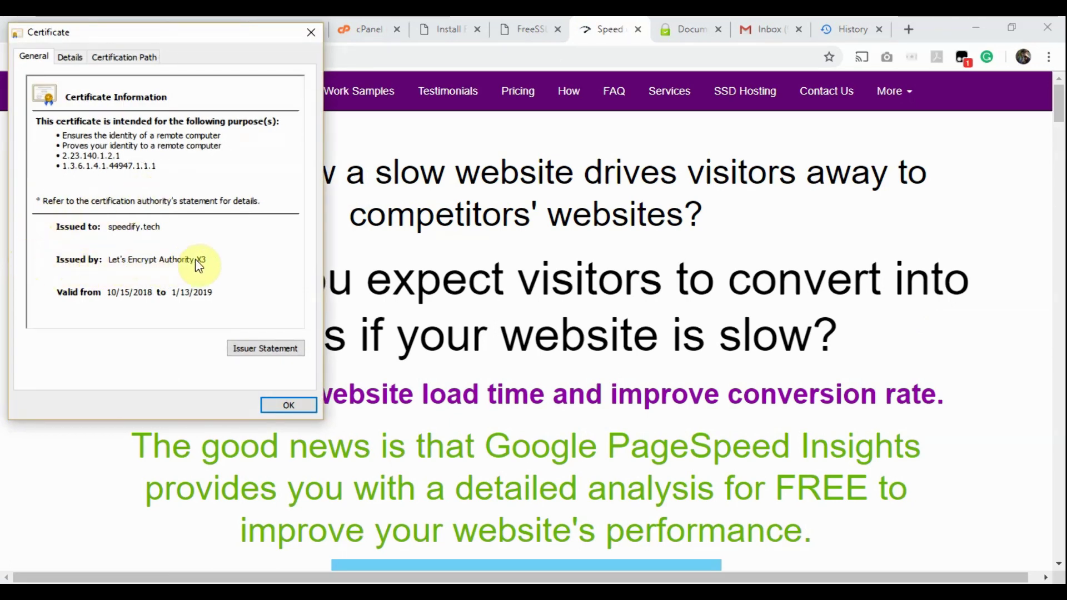
click(445, 22)
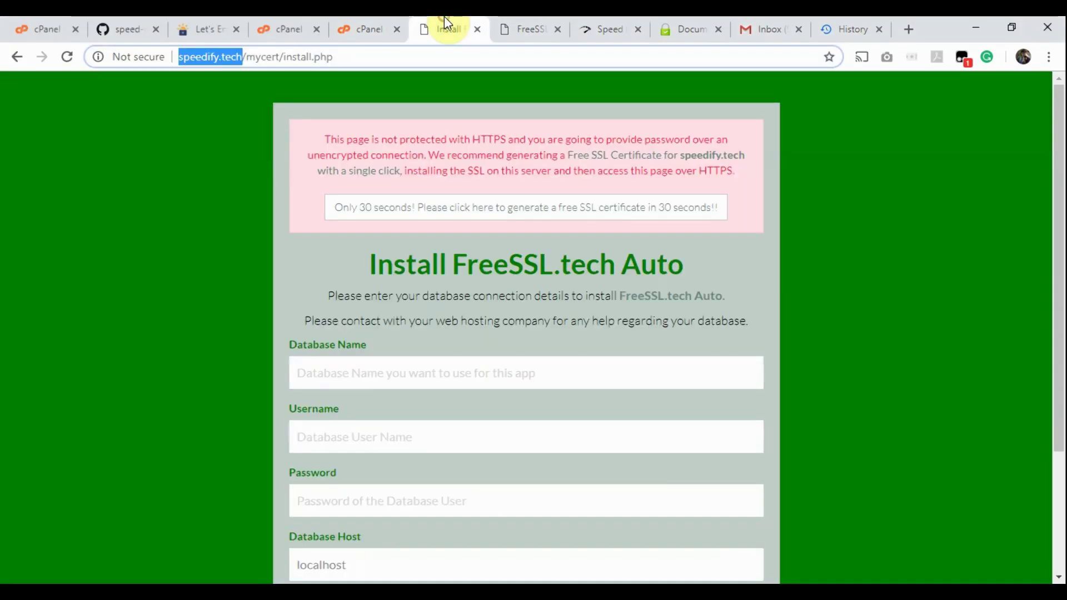
click(184, 56)
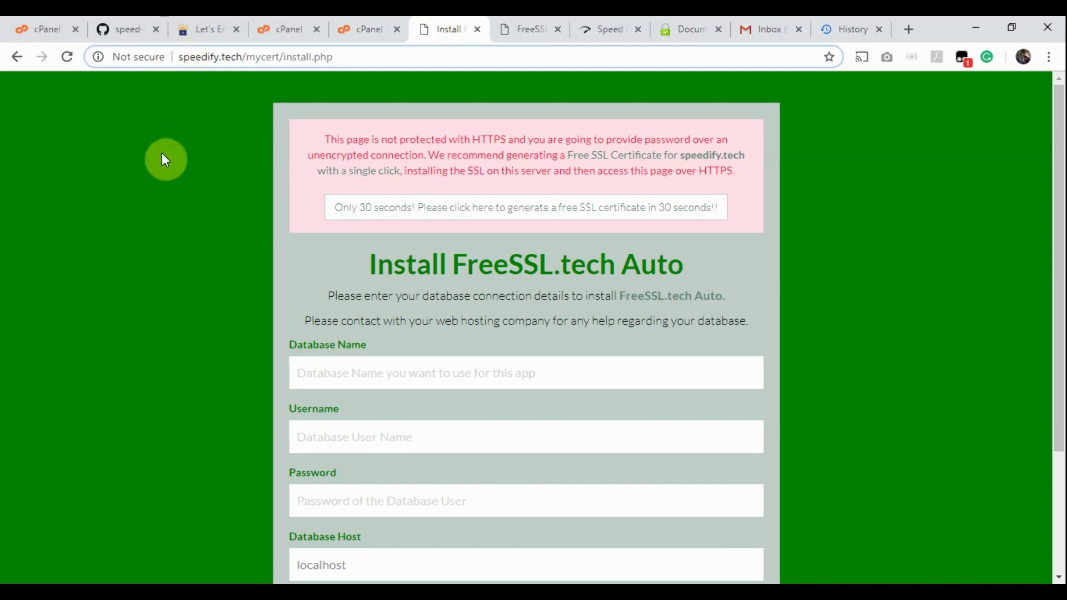
text(htt)
text(ps:/)
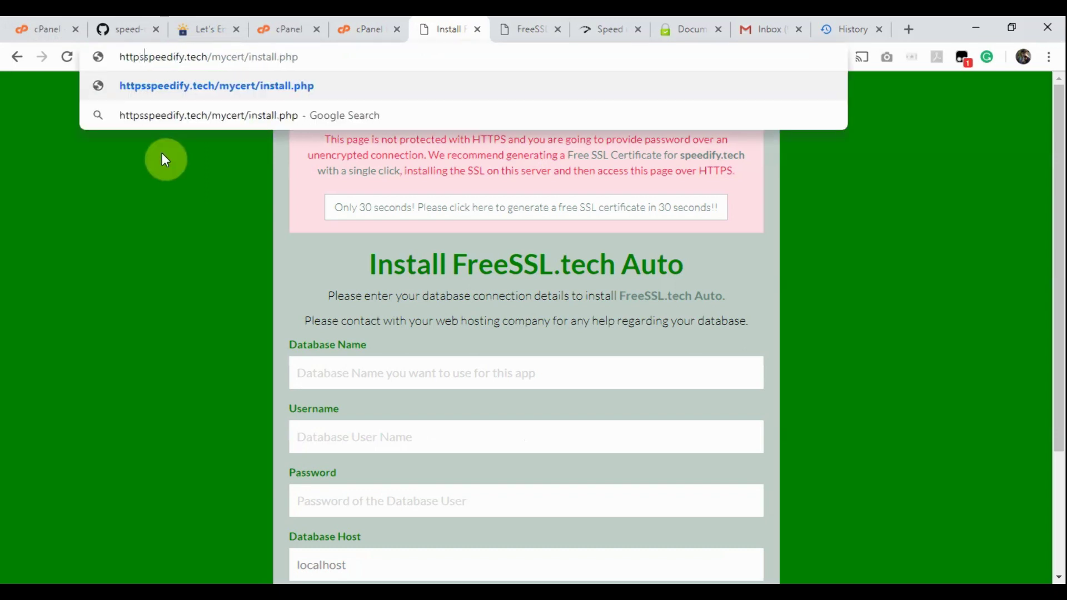
text(/)
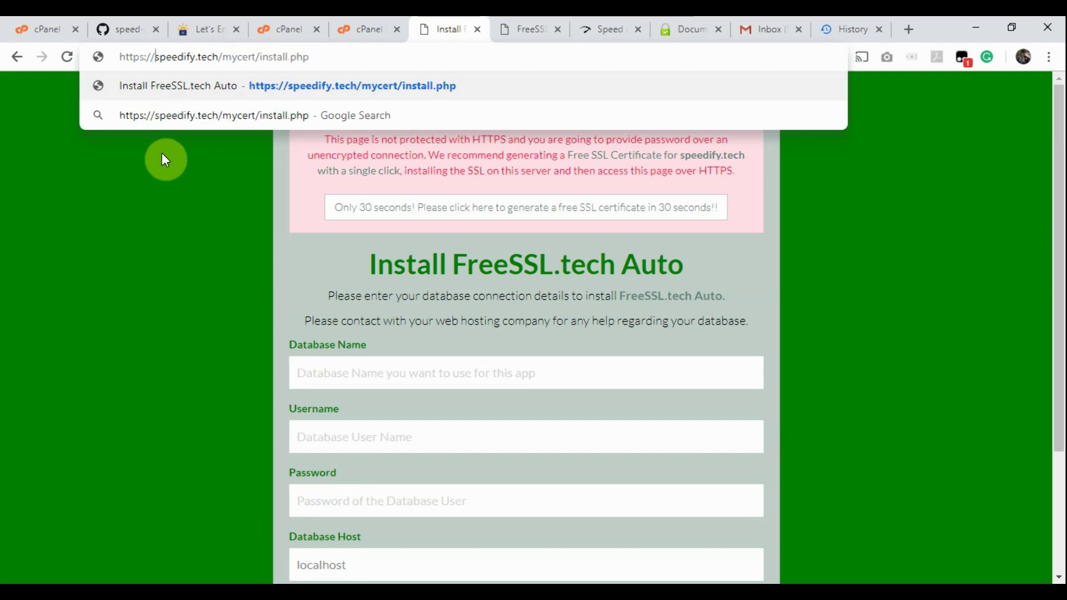
key(Return)
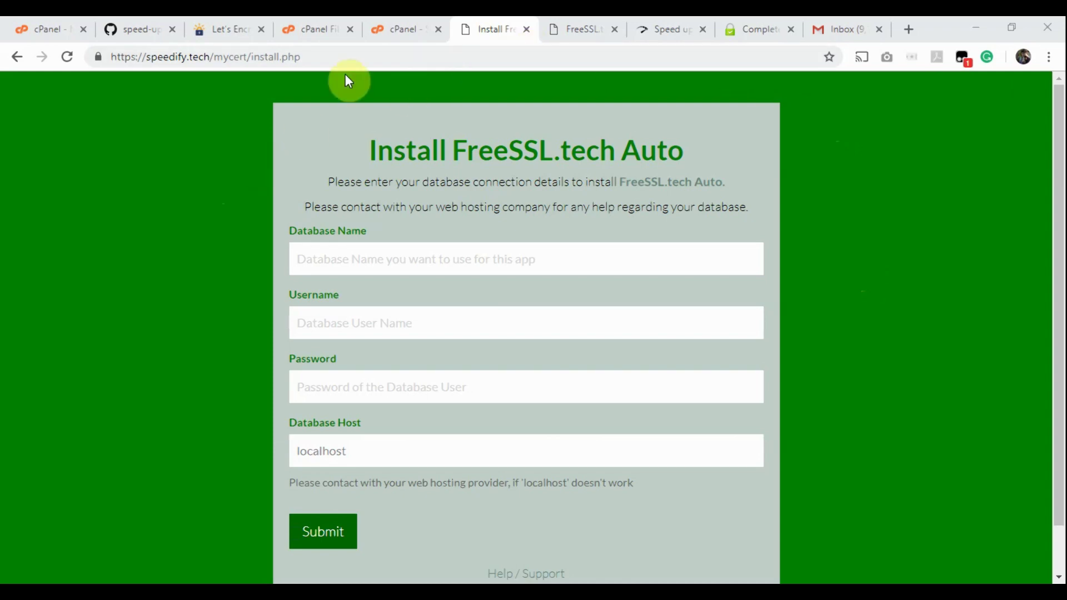
click(387, 25)
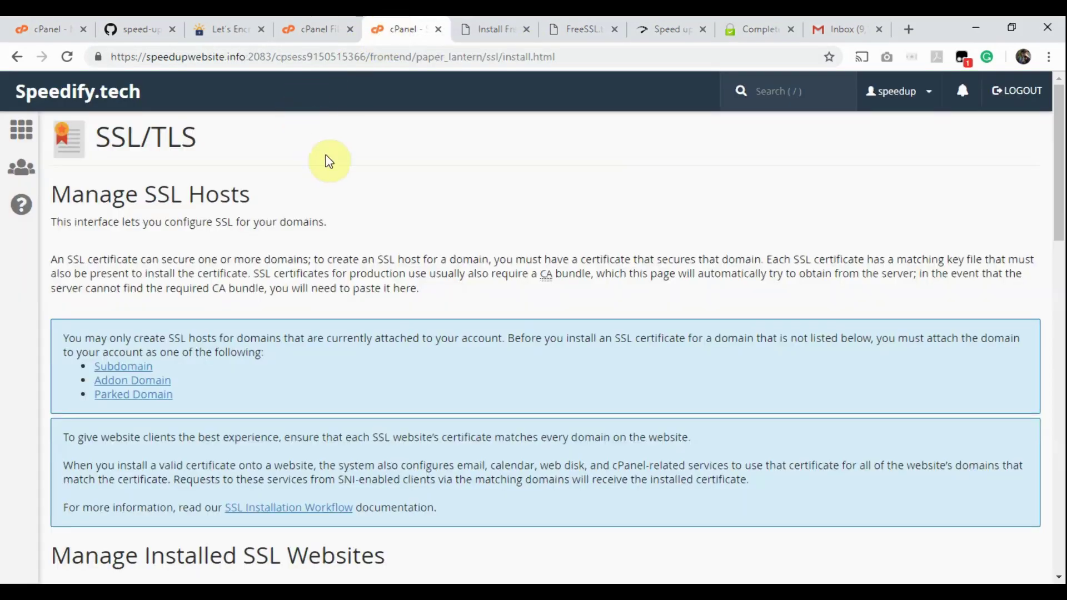
Step: Create the MySQL database freesslauto (speedup_freesslauto) and copy its full name
click(26, 135)
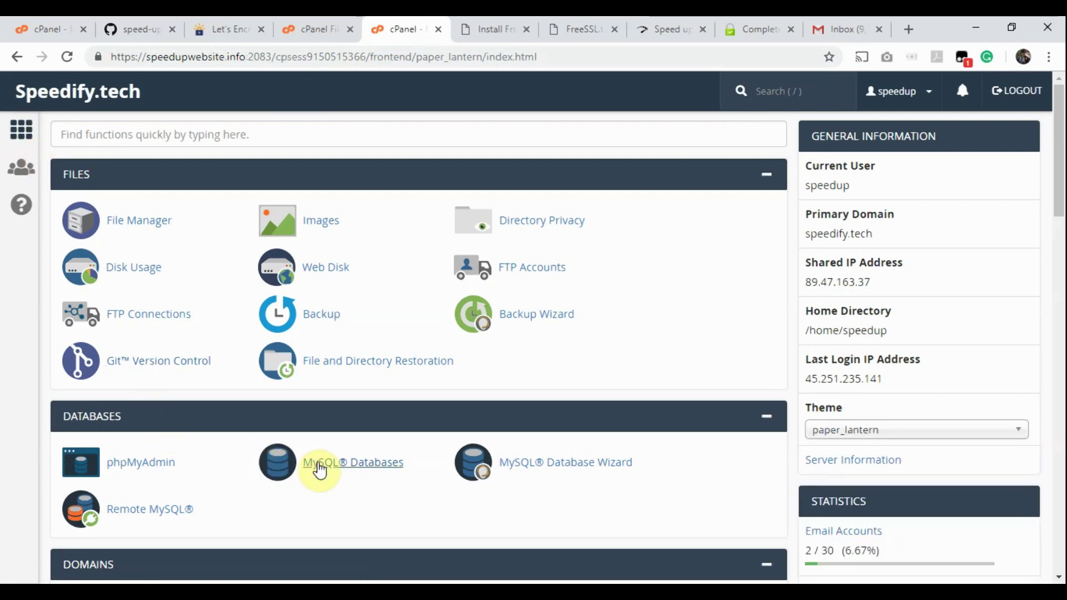
click(359, 469)
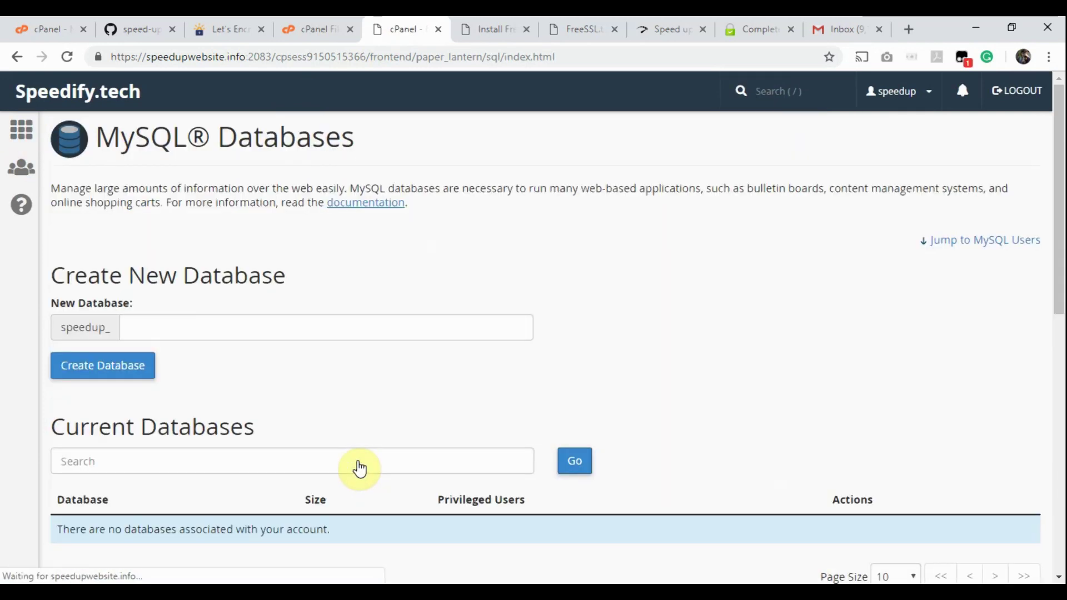
scroll(342, 418, down, 1)
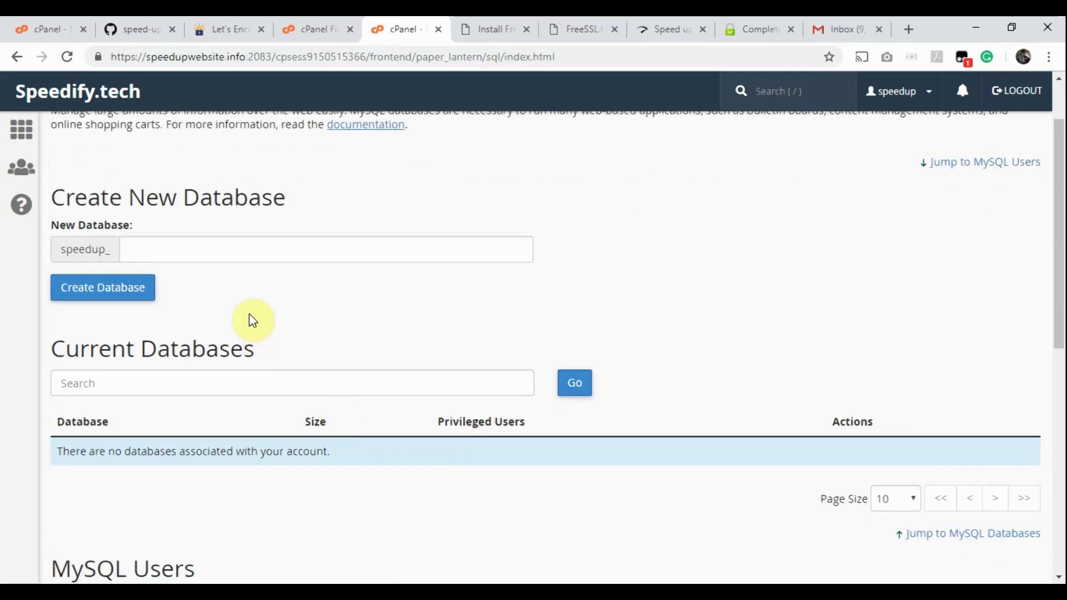
click(185, 251)
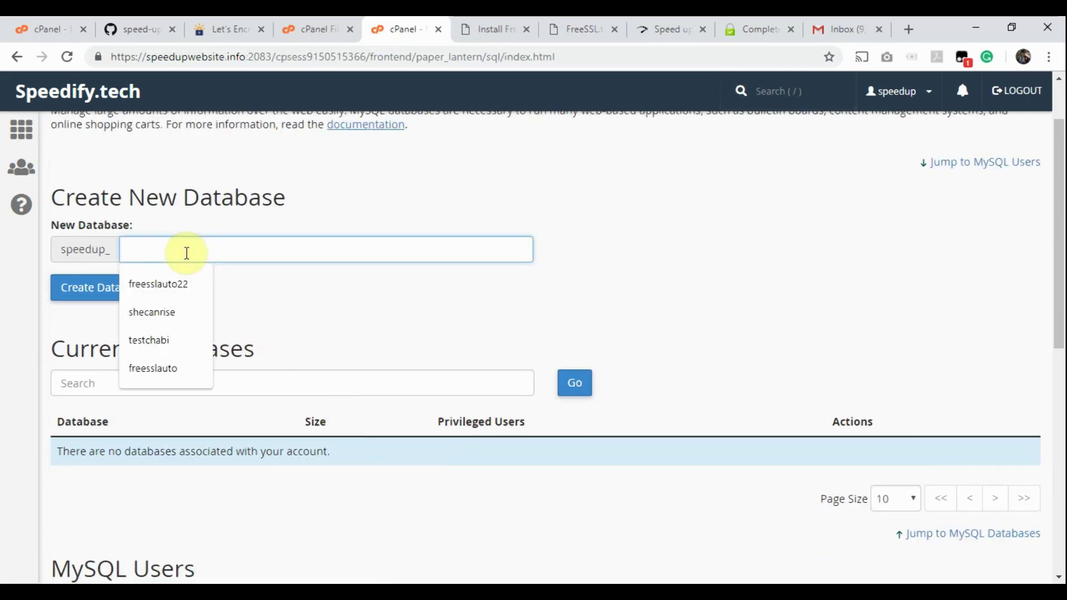
text(free)
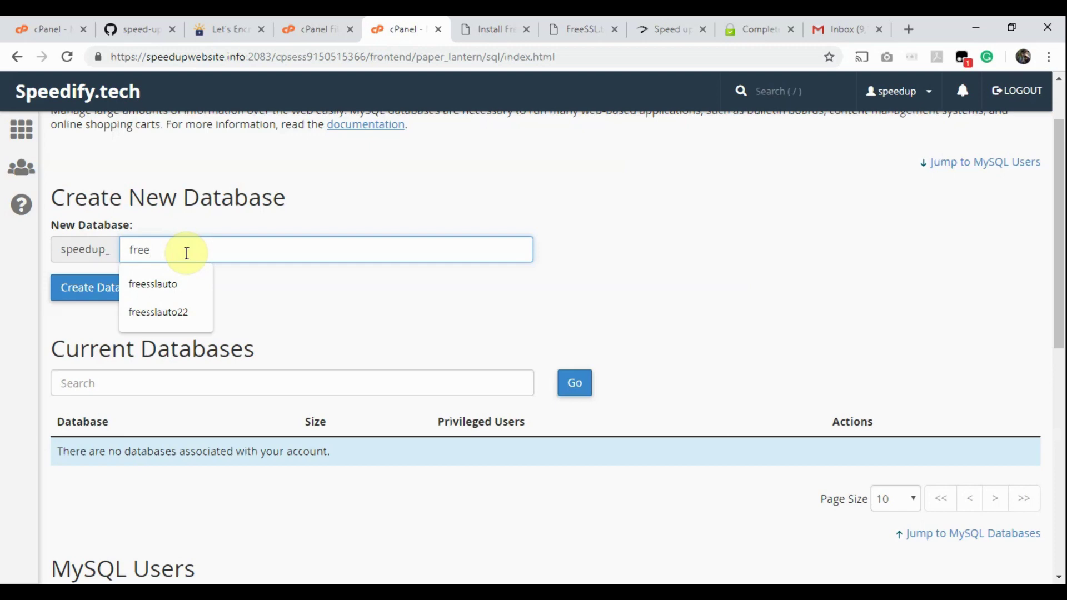
key(Down)
key(Return)
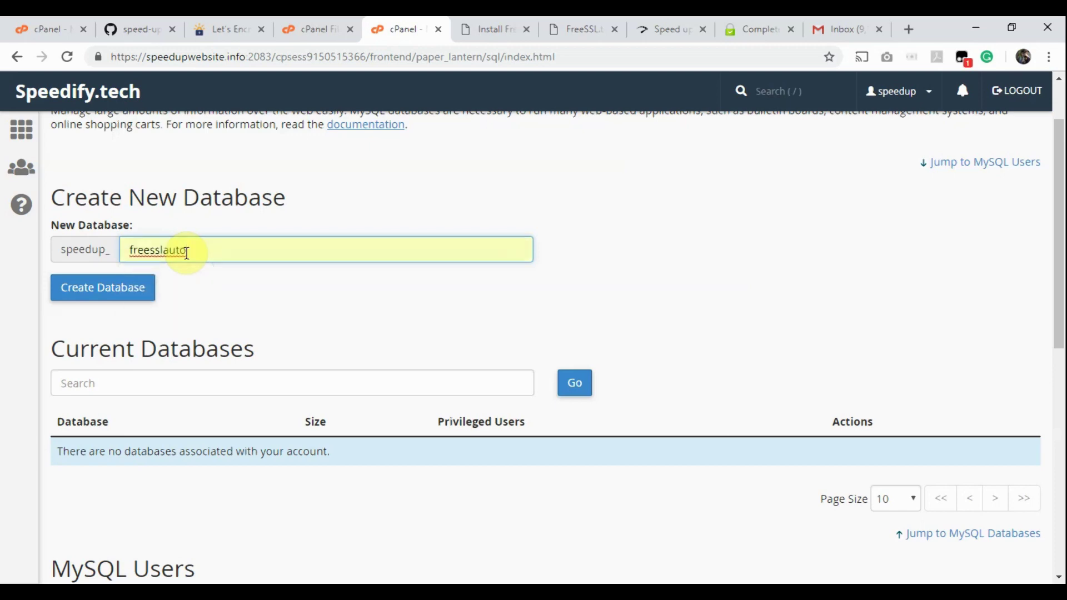
click(89, 289)
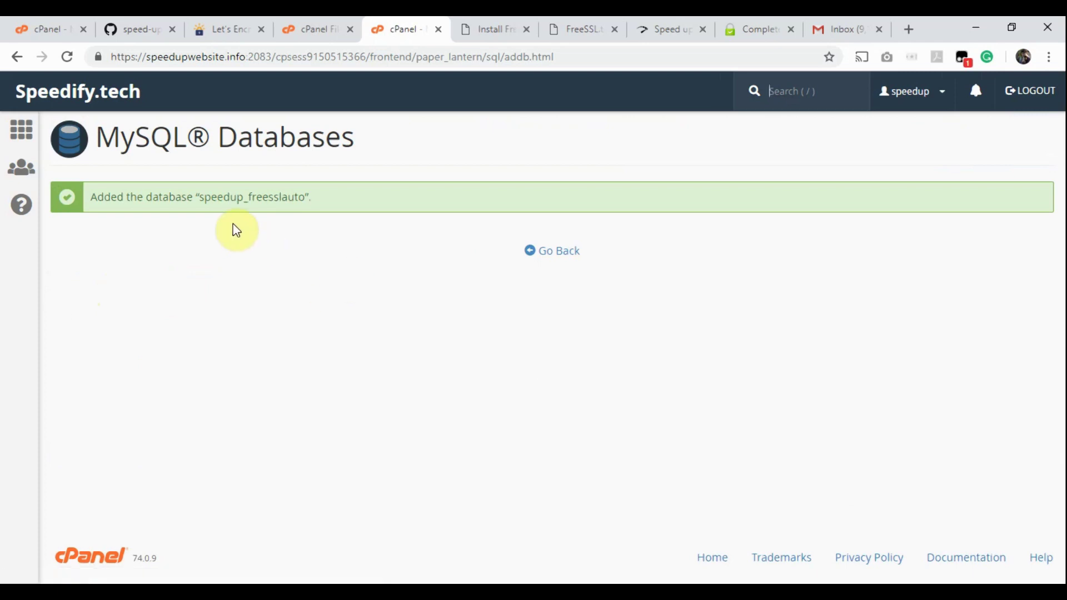
drag(201, 196, 304, 198)
key(ctrl+c)
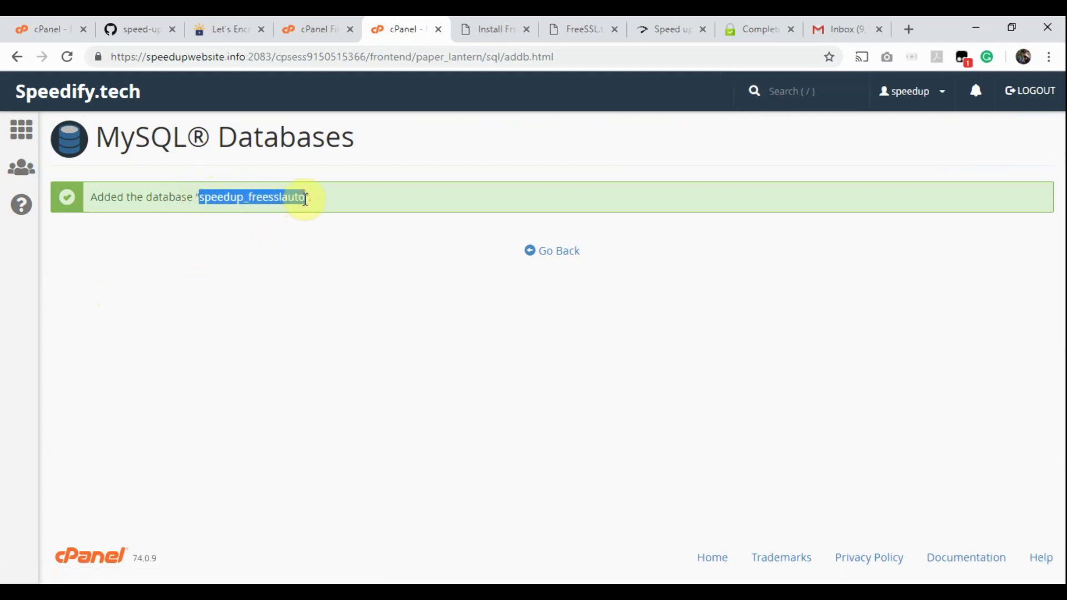
Step: Paste speedup_freesslauto into the install form's Database Name field
click(496, 23)
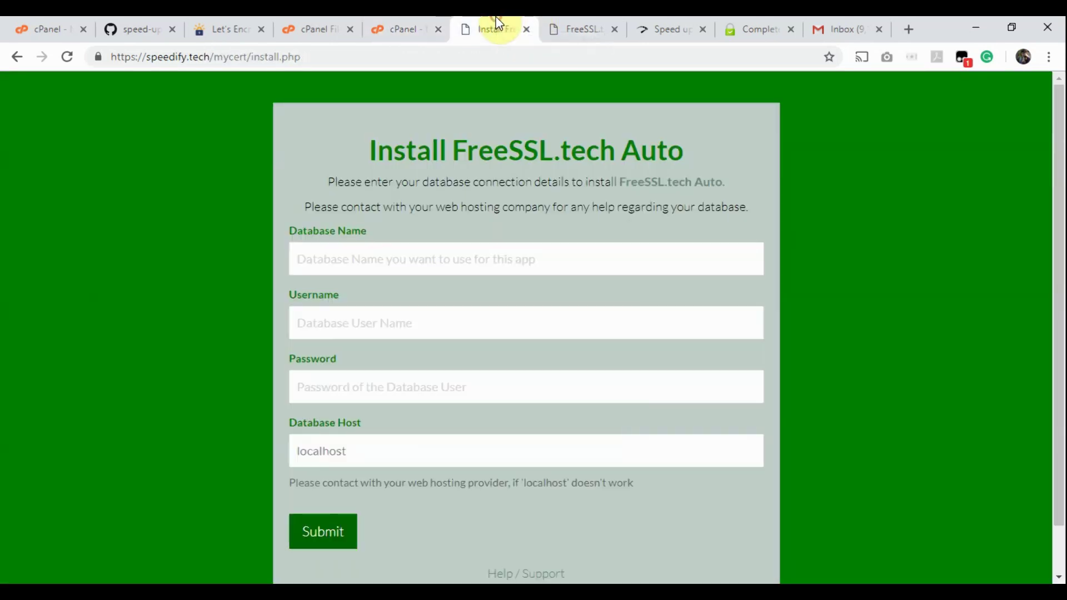
click(385, 263)
key(ctrl+v)
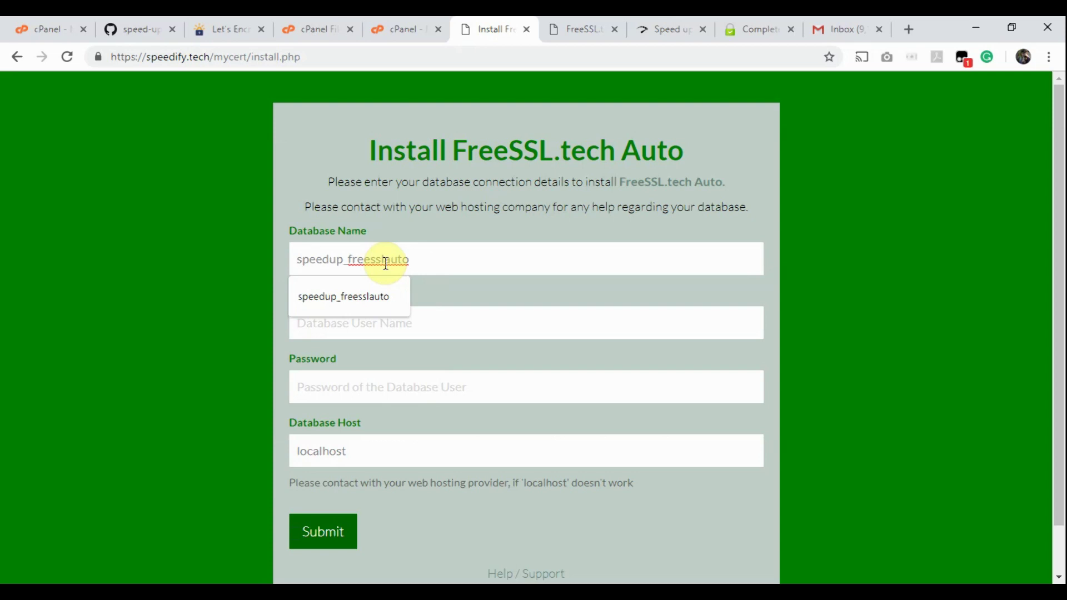
click(406, 22)
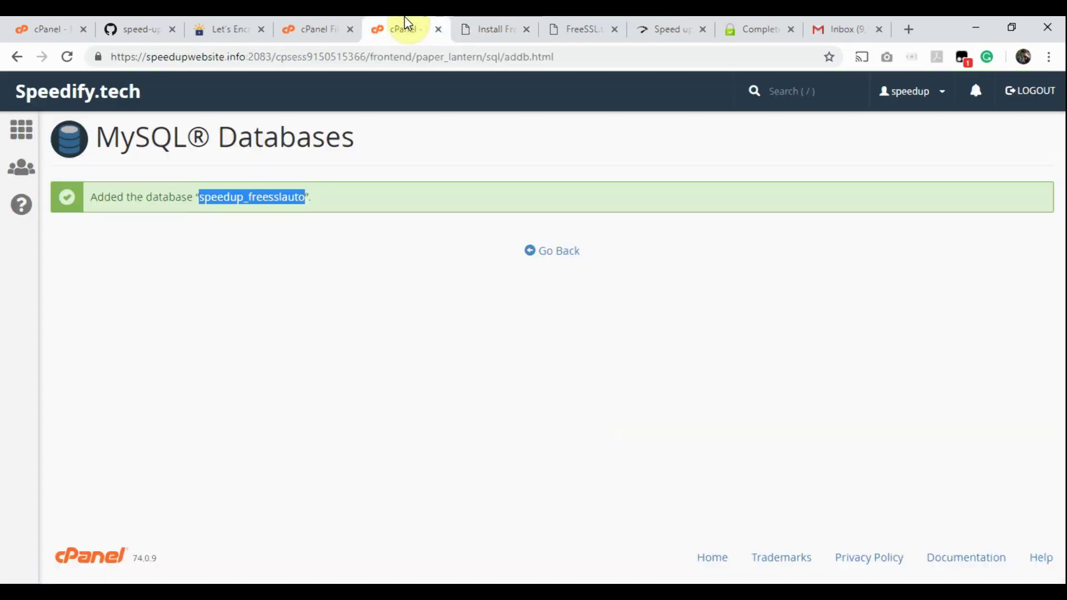
click(555, 251)
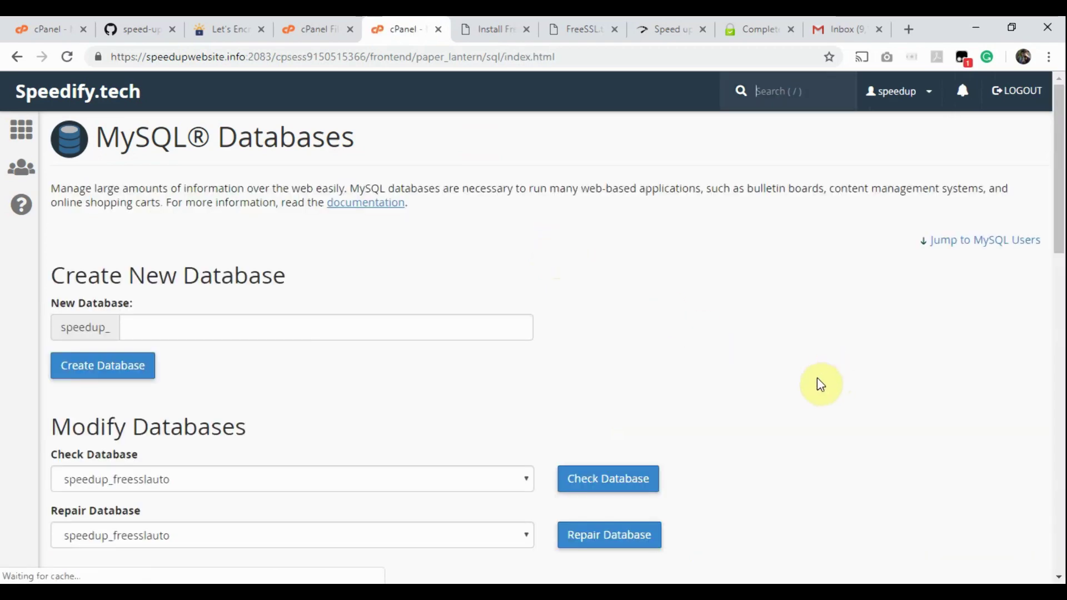
Step: Enter sslauto as the new MySQL username
scroll(785, 395, down, 5)
scroll(784, 396, down, 5)
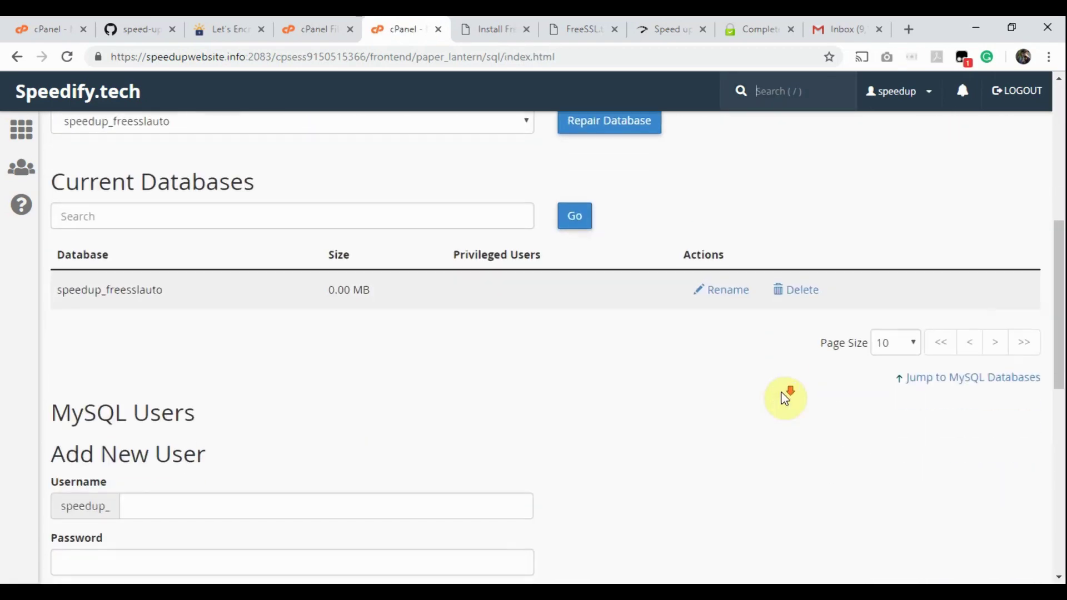
click(207, 304)
text(ss)
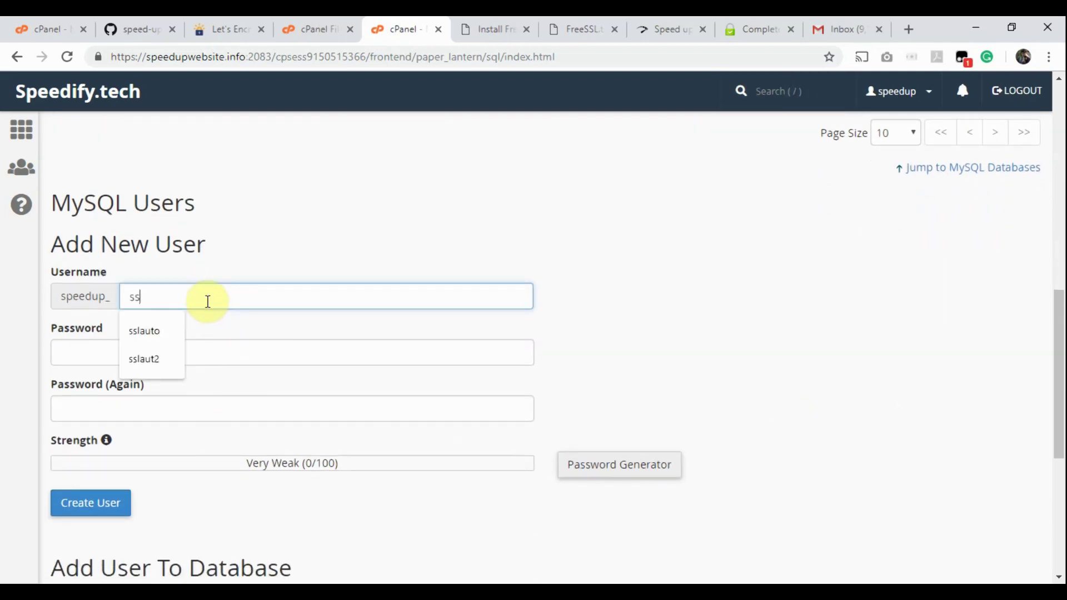
text(l)
key(Down)
key(Return)
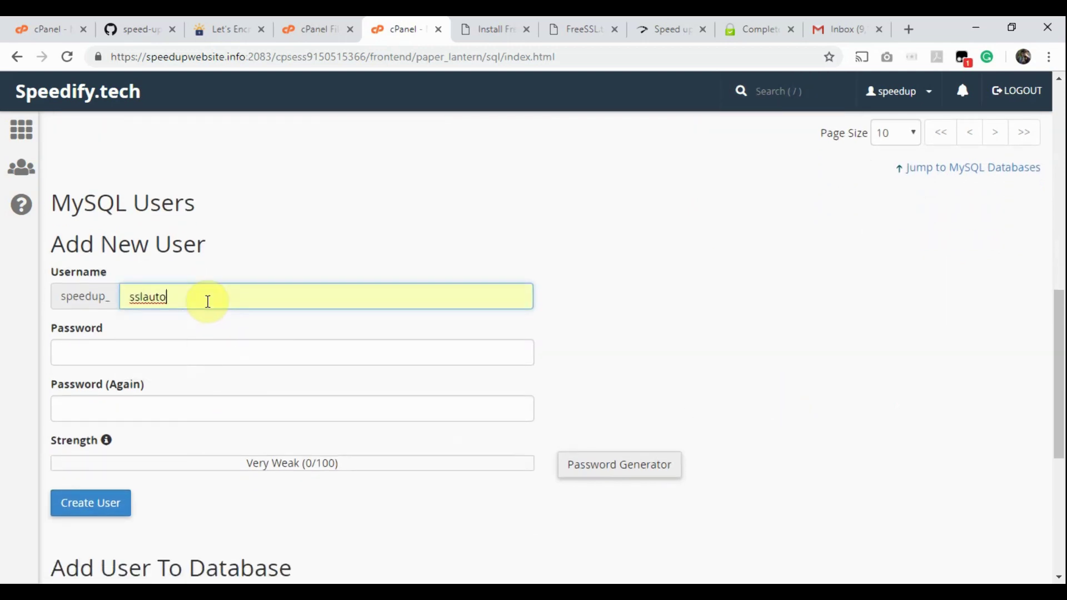
Step: Generate and copy an 18-character password, then create user speedup_sslauto with it
click(209, 349)
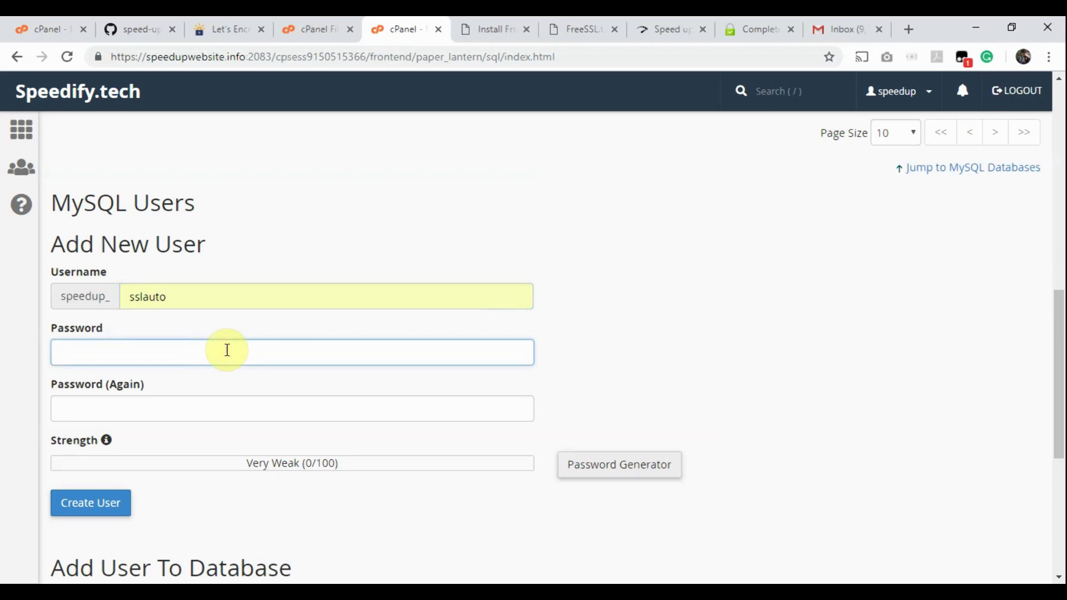
click(638, 465)
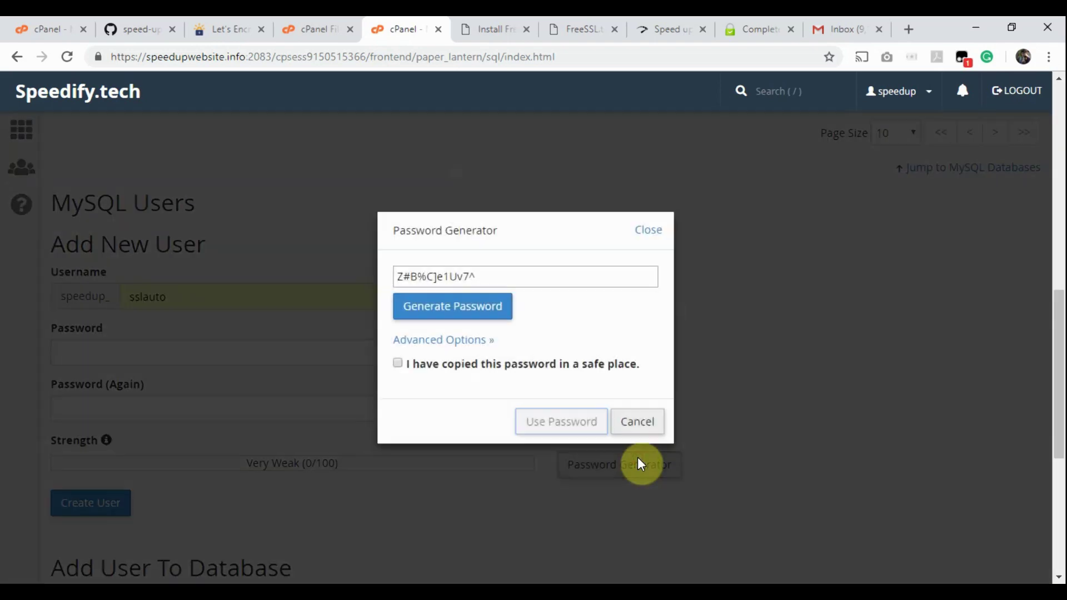
click(445, 340)
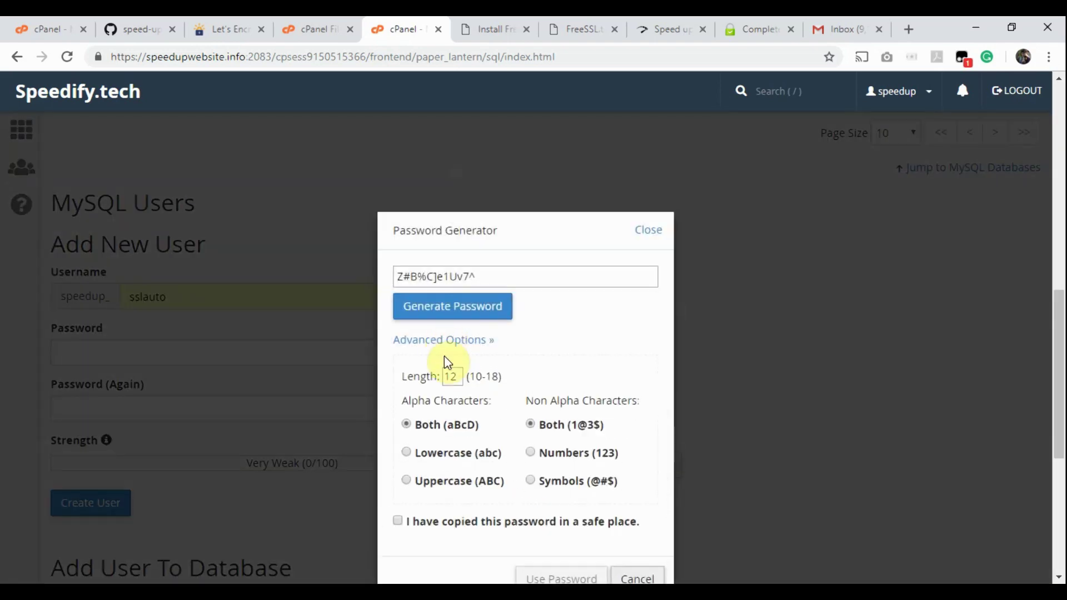
double_click(453, 376)
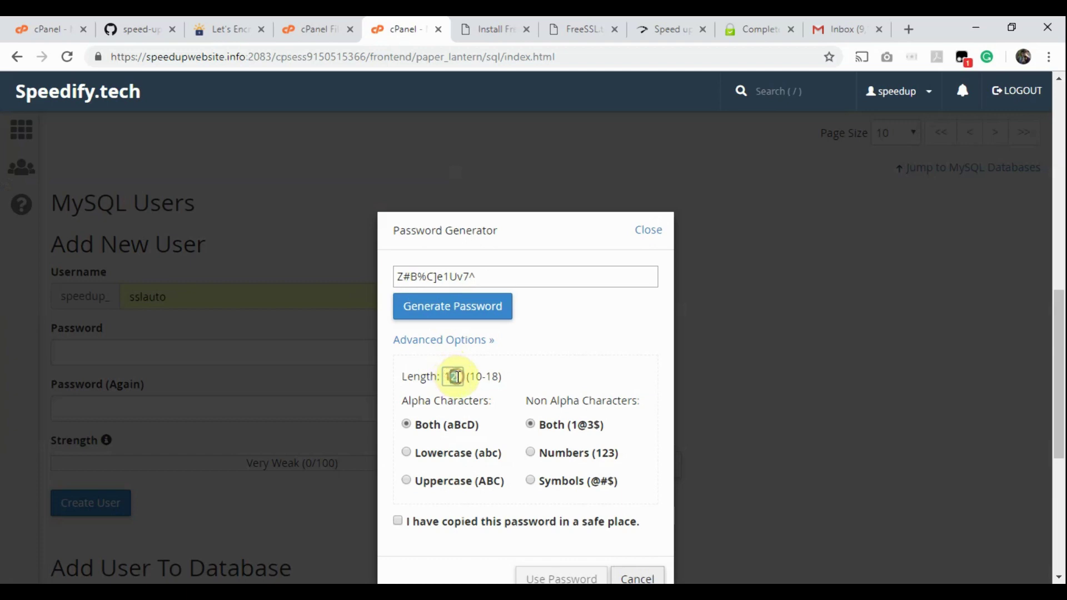
text(18)
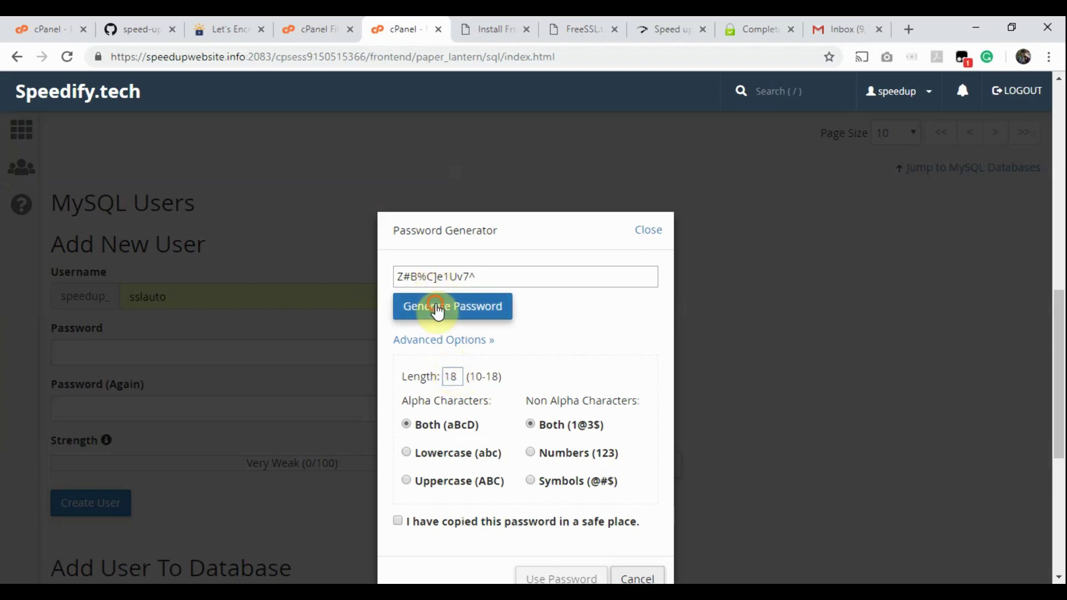
click(436, 307)
drag(499, 277, 388, 276)
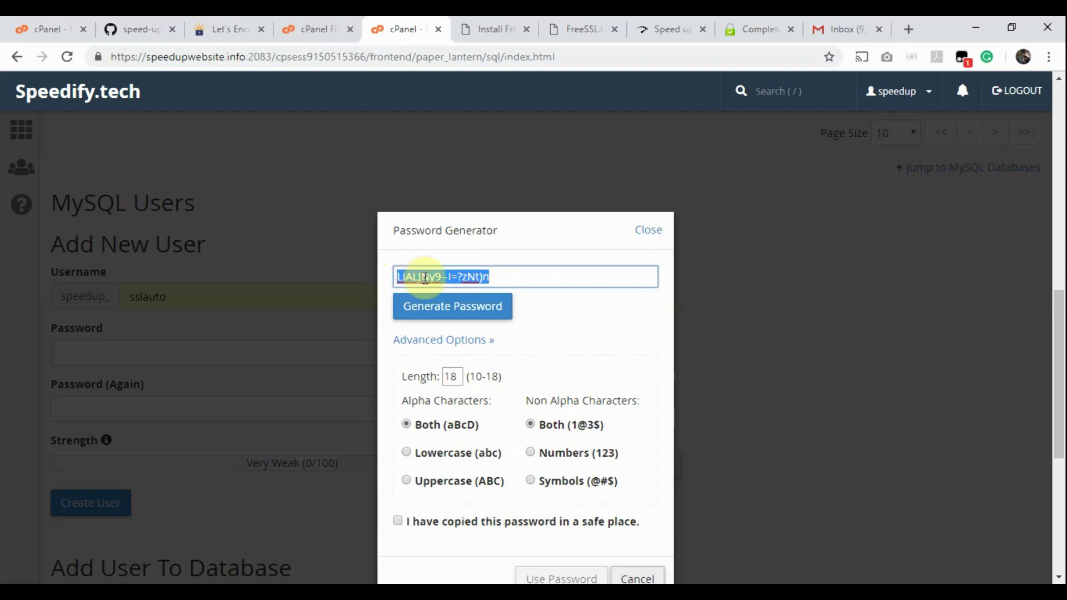
click(397, 522)
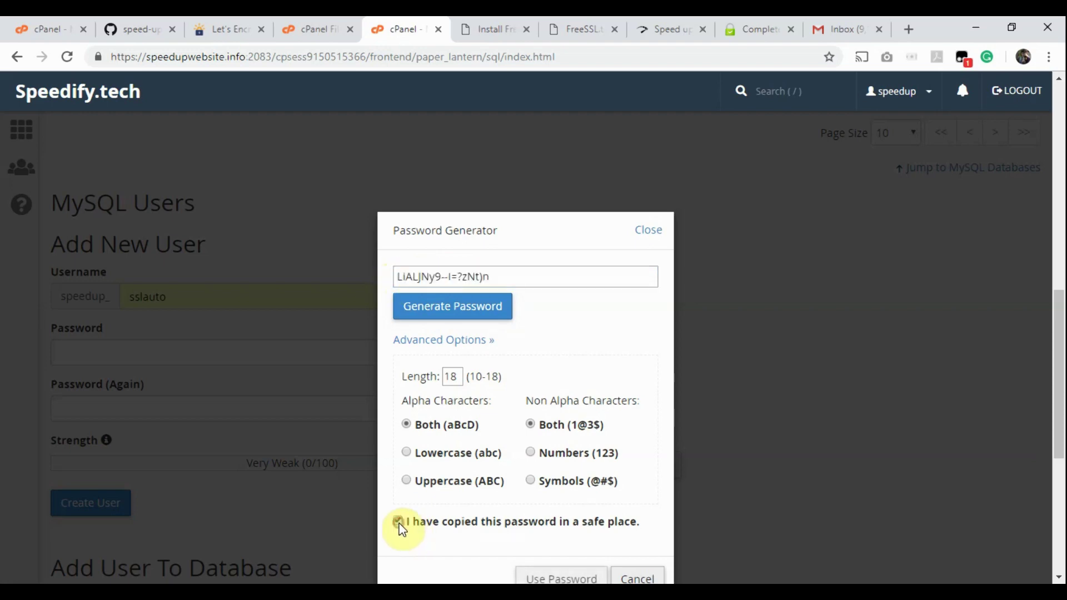
click(552, 579)
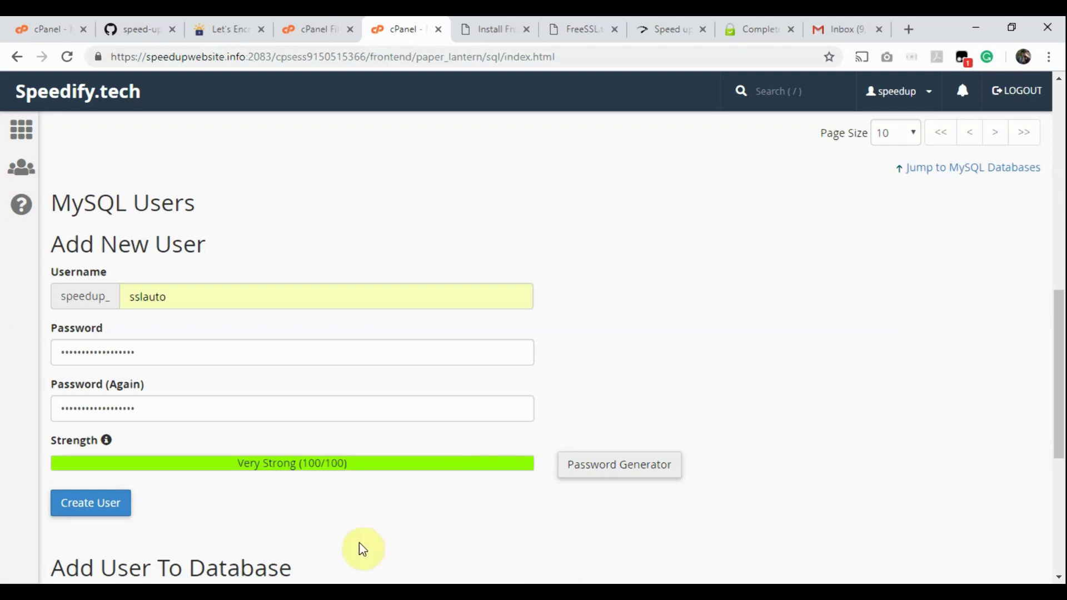
click(86, 504)
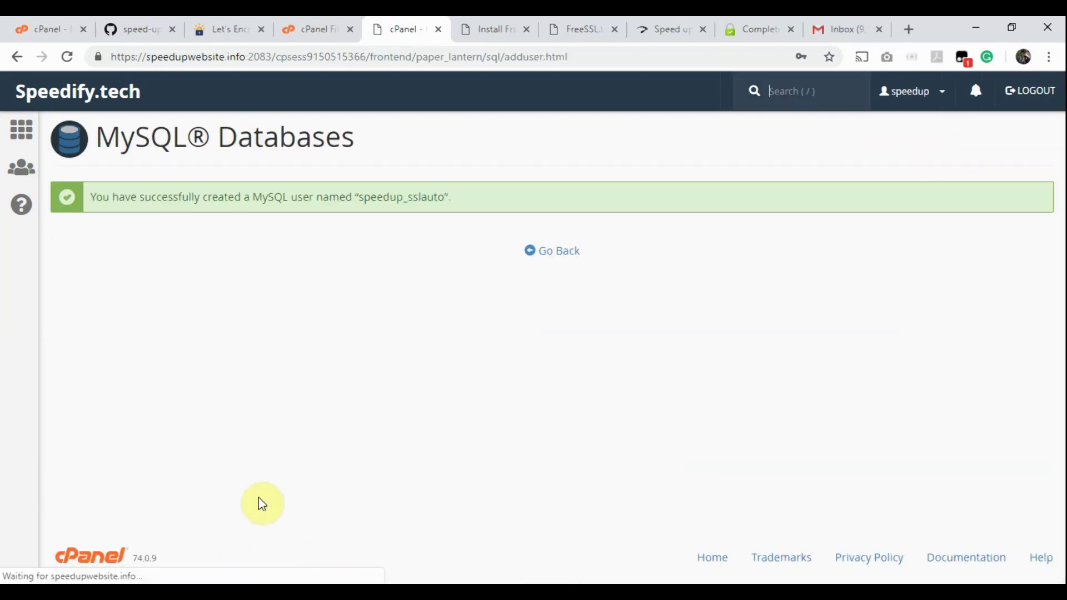
click(478, 24)
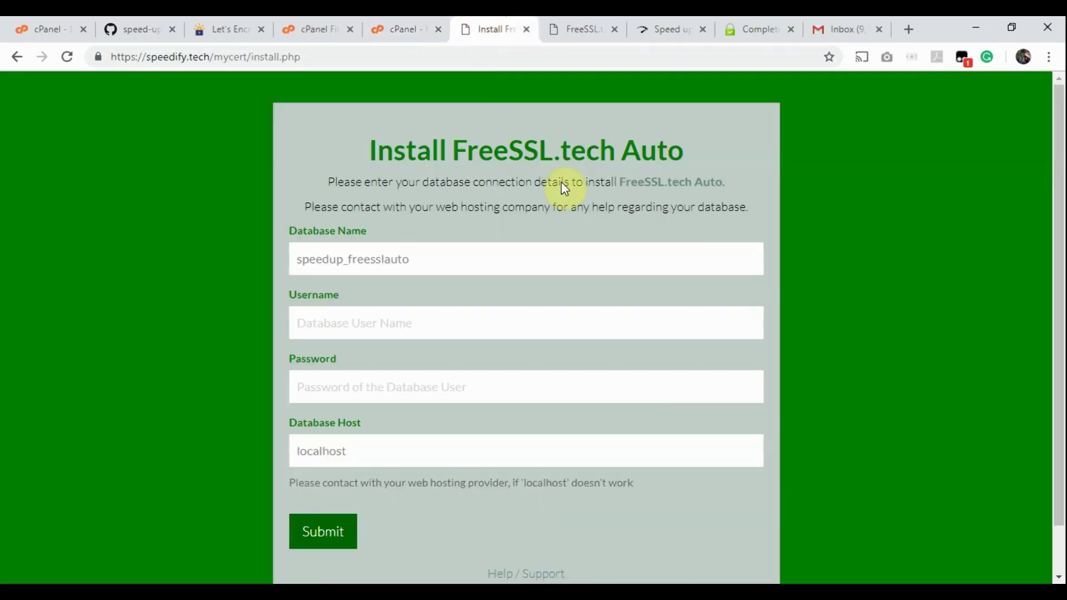
Step: Paste the generated password and the username speedup_sslauto into the install form
click(335, 382)
key(ctrl+v)
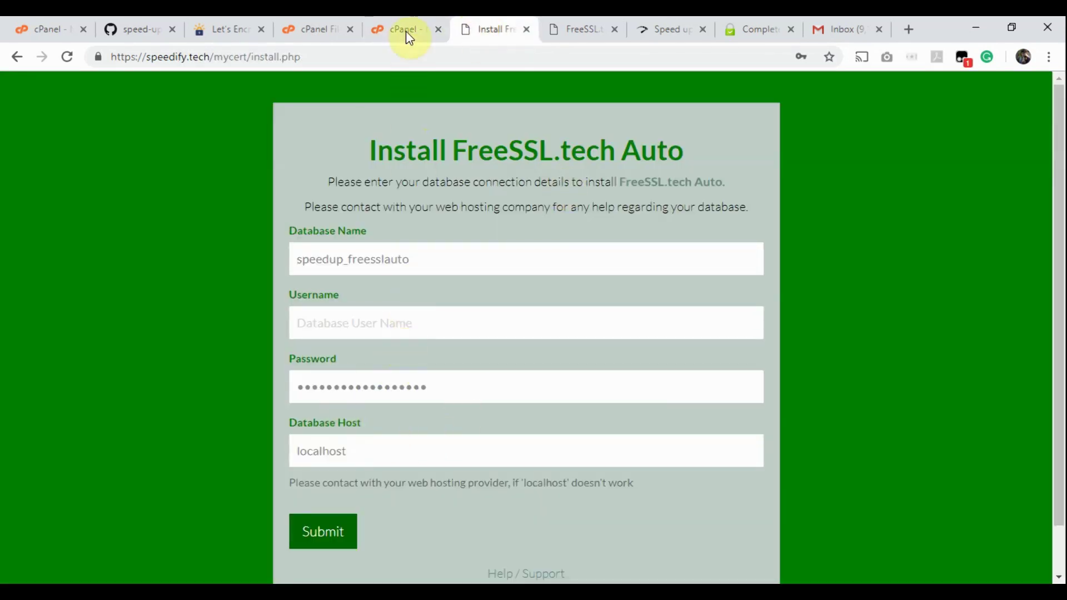
click(402, 26)
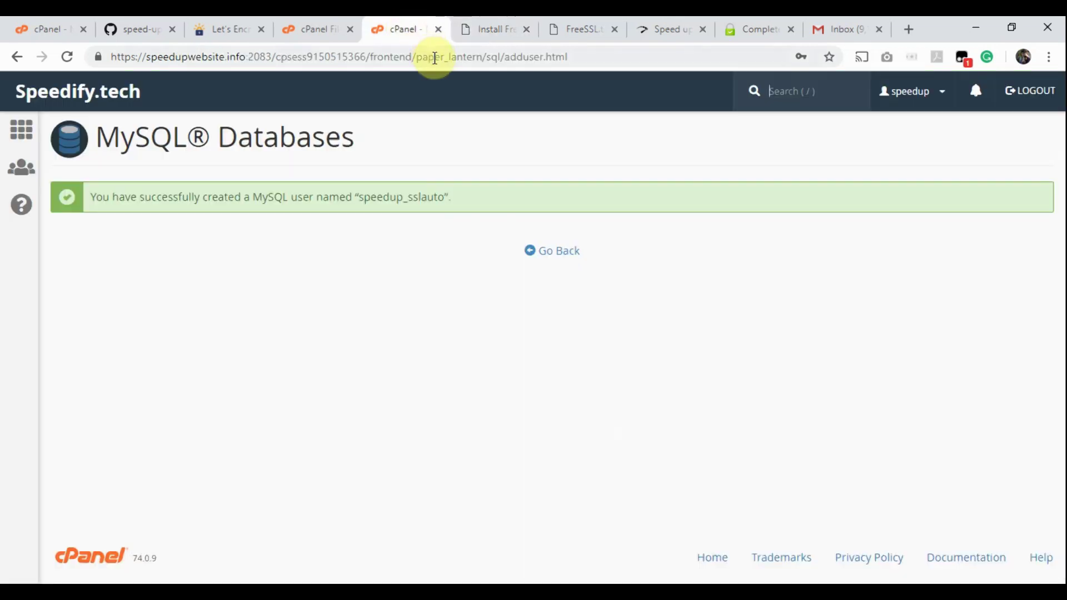
drag(360, 197, 444, 198)
key(ctrl+c)
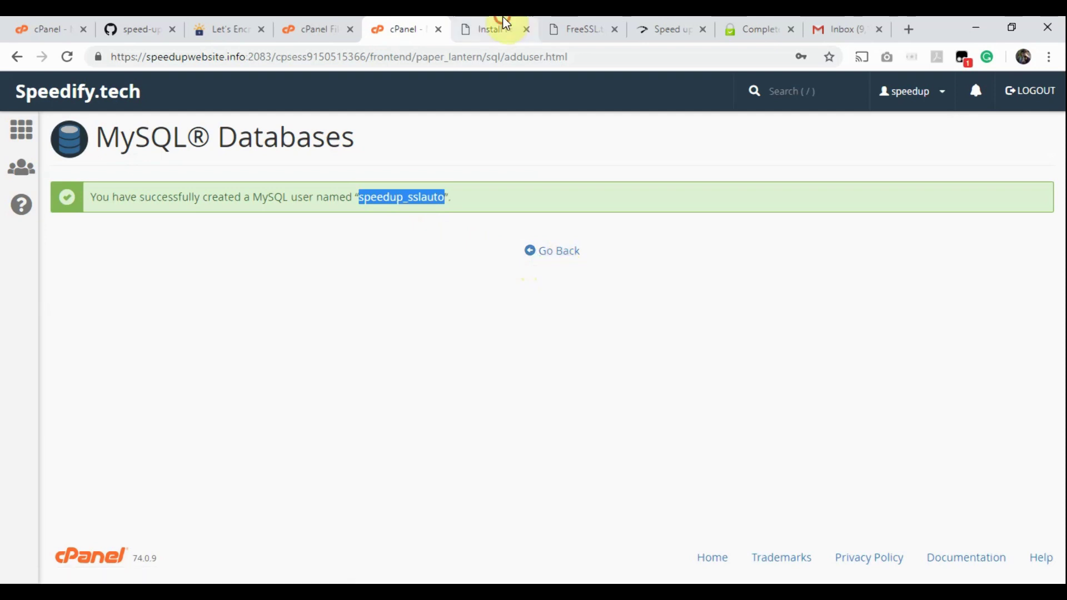
click(502, 19)
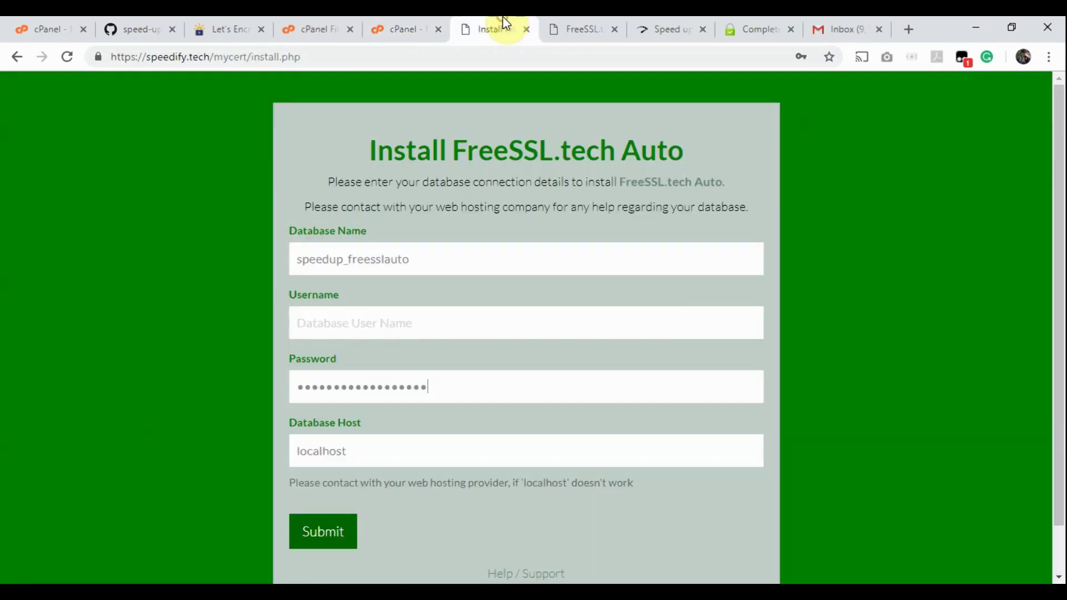
click(392, 325)
key(ctrl+v)
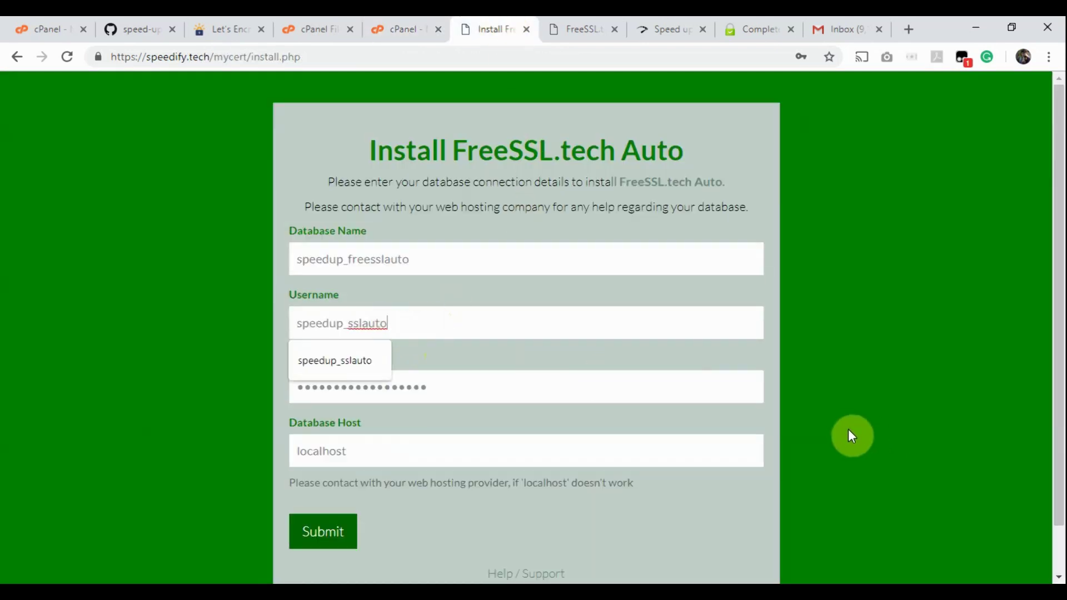
click(845, 427)
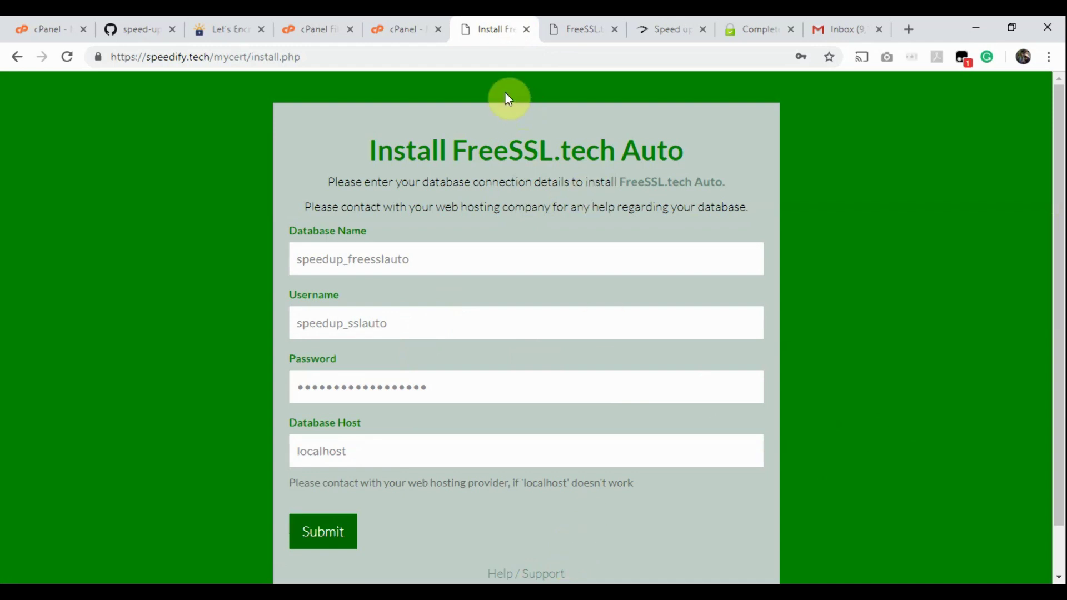
click(404, 31)
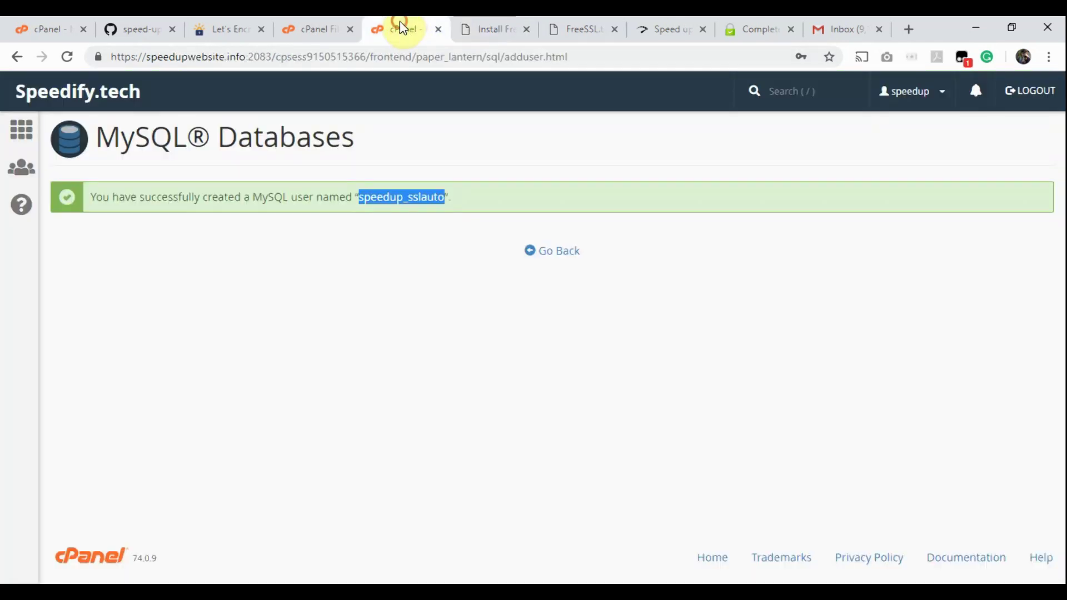
Step: Add user speedup_sslauto to the speedup_freesslauto database
click(556, 256)
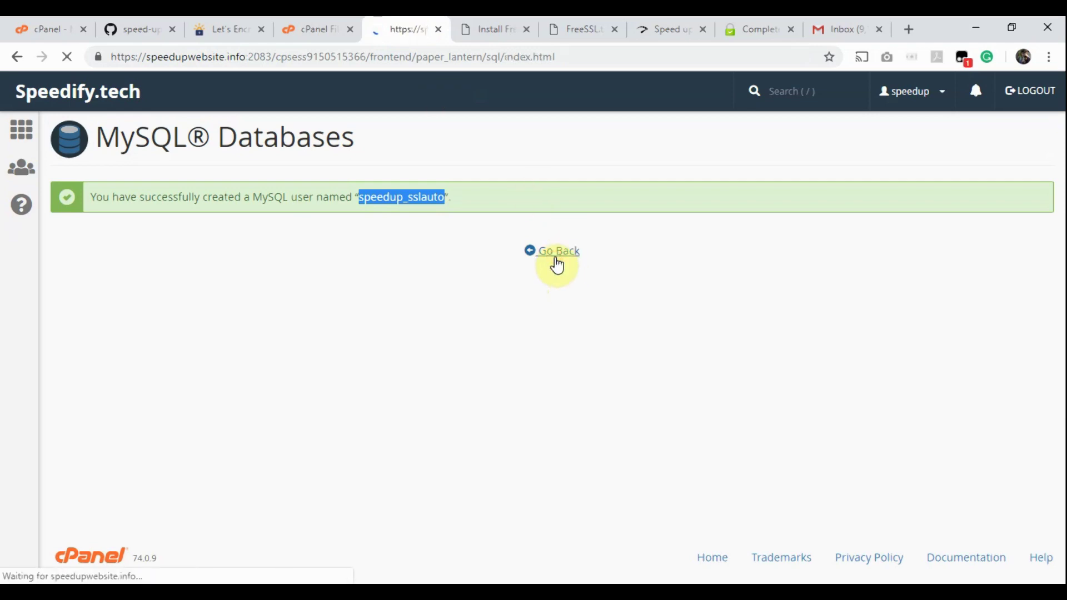
scroll(332, 328, down, 8)
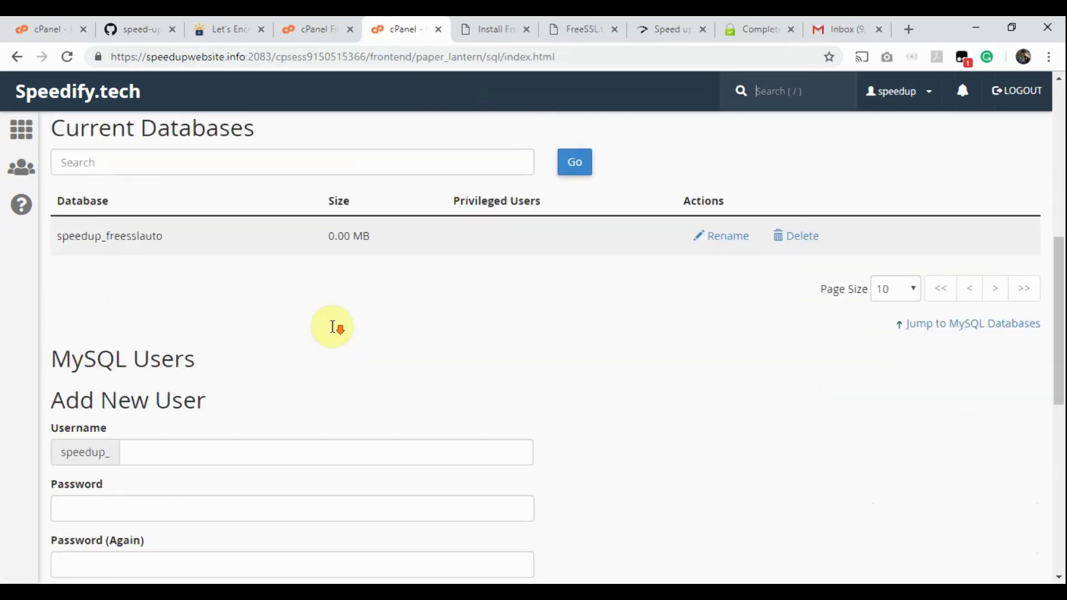
scroll(333, 328, down, 9)
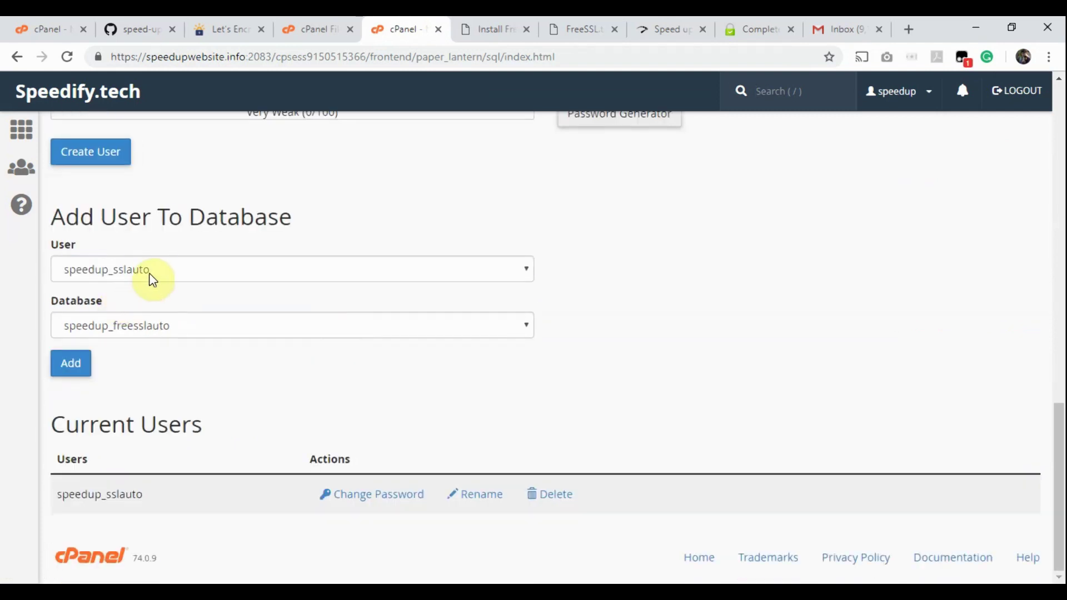
click(151, 276)
click(149, 277)
click(376, 332)
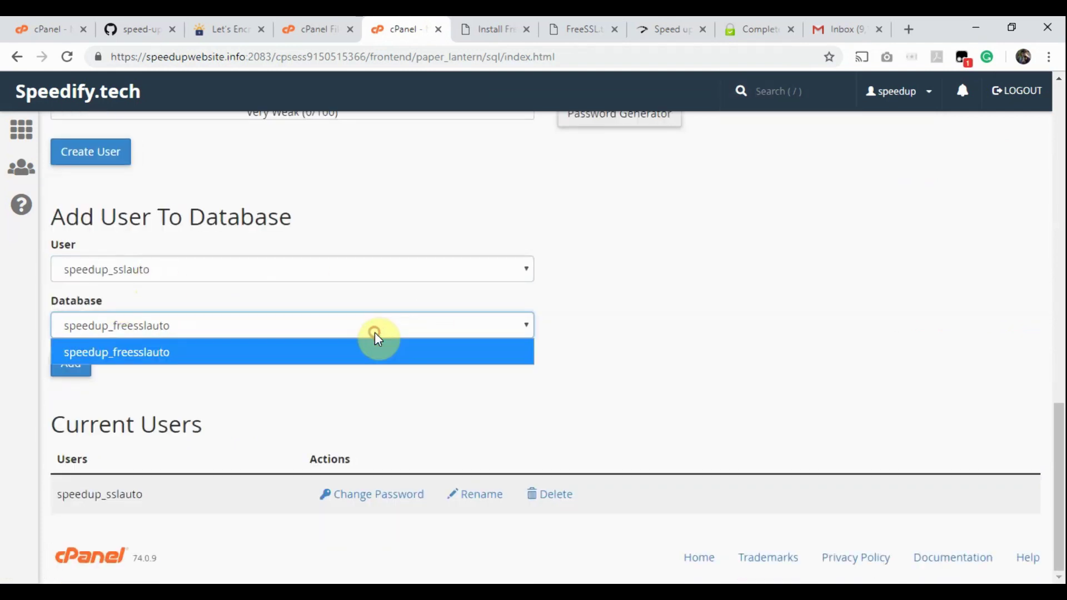
click(376, 336)
click(72, 367)
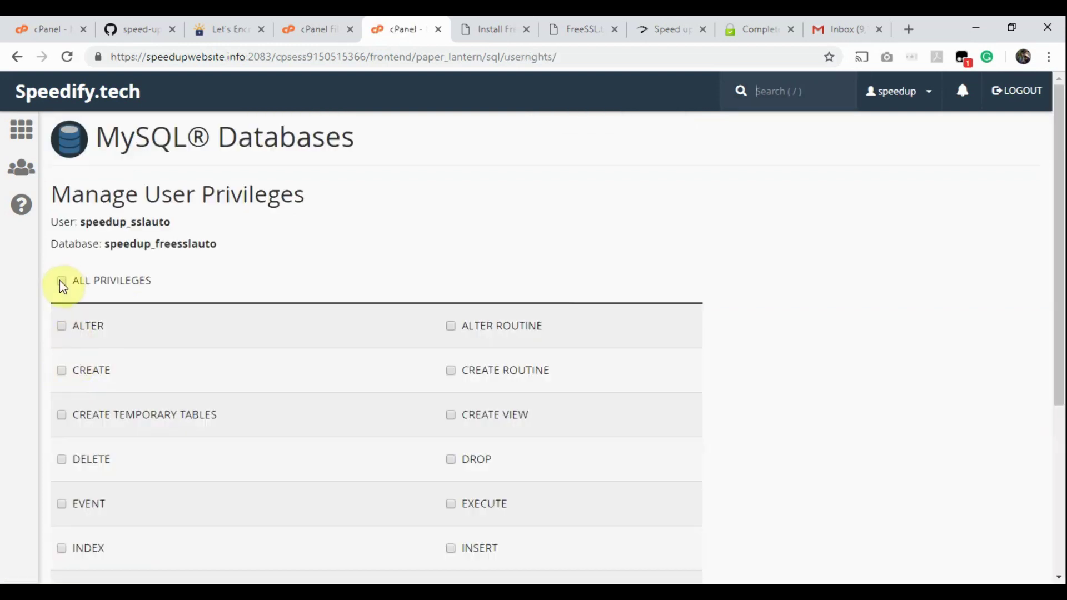
Step: Grant speedup_sslauto ALL PRIVILEGES on the database and save the changes
click(61, 281)
scroll(62, 286, down, 3)
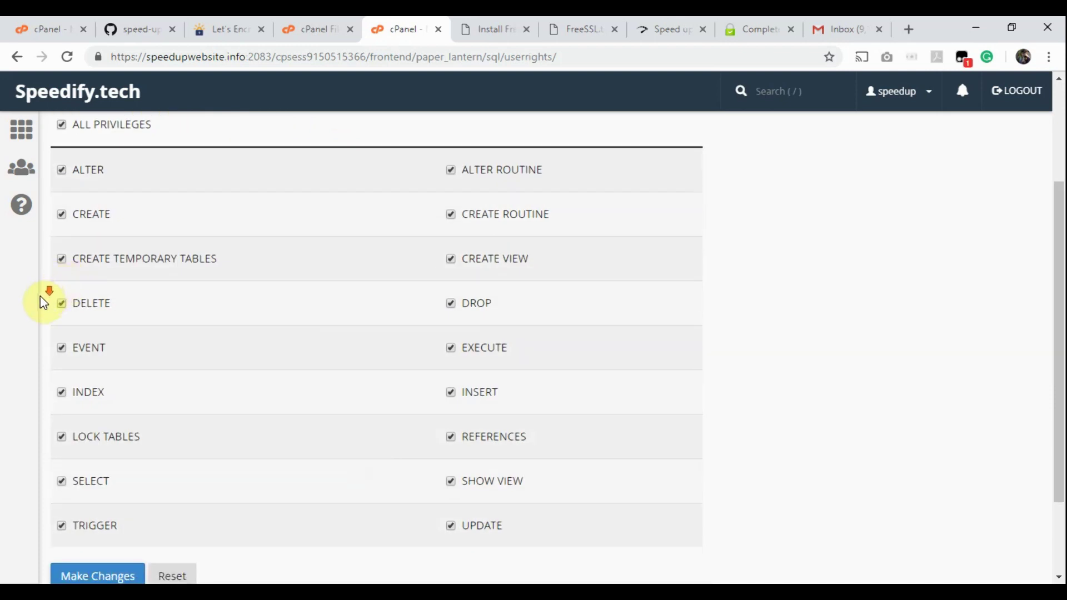
scroll(43, 303, down, 2)
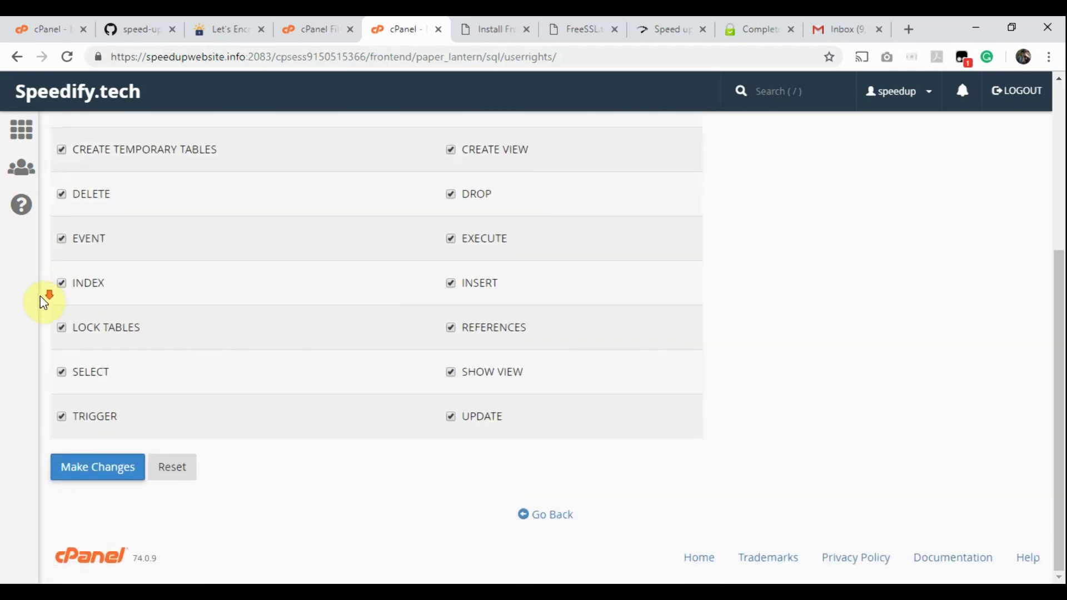
click(97, 468)
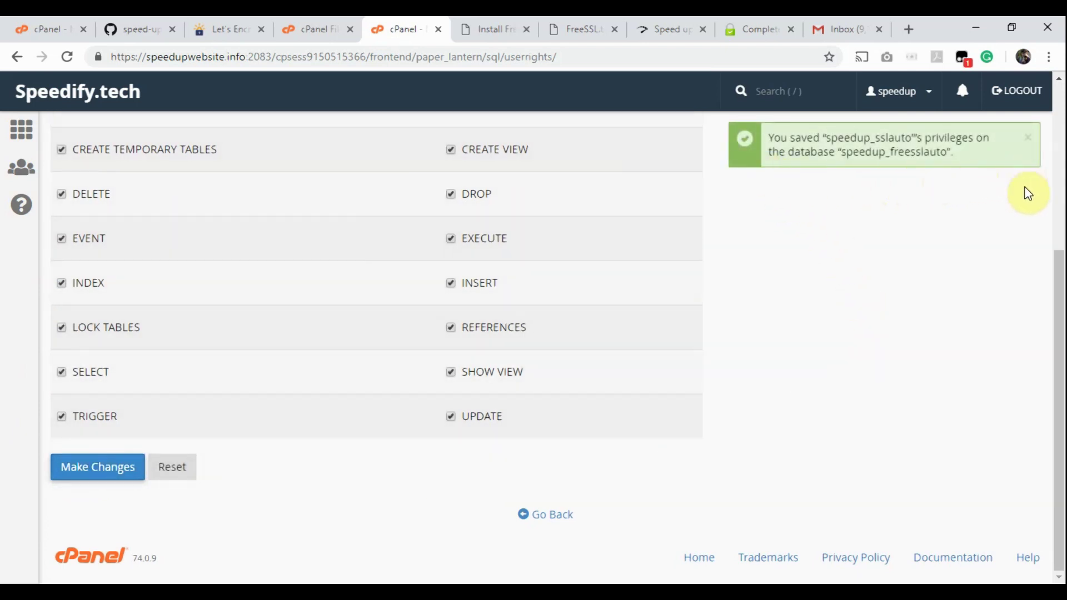
click(547, 516)
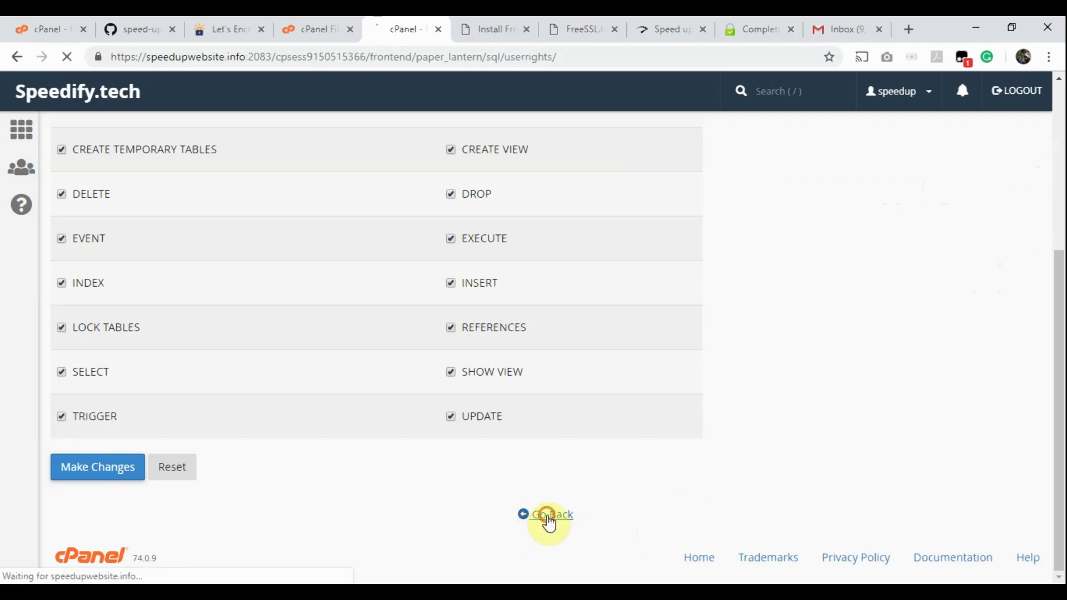
scroll(674, 333, down, 5)
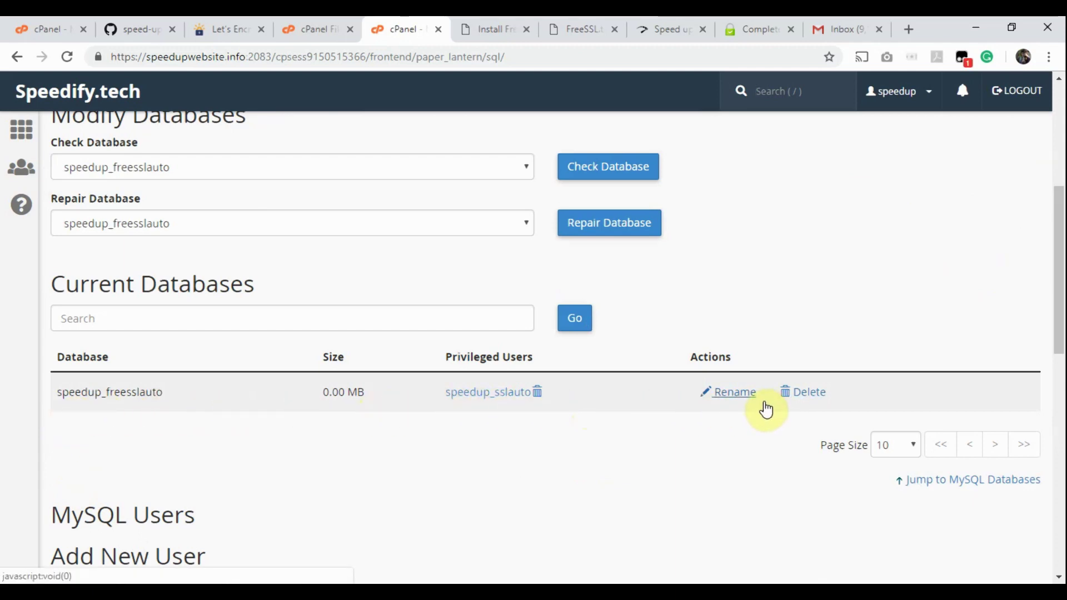
click(476, 22)
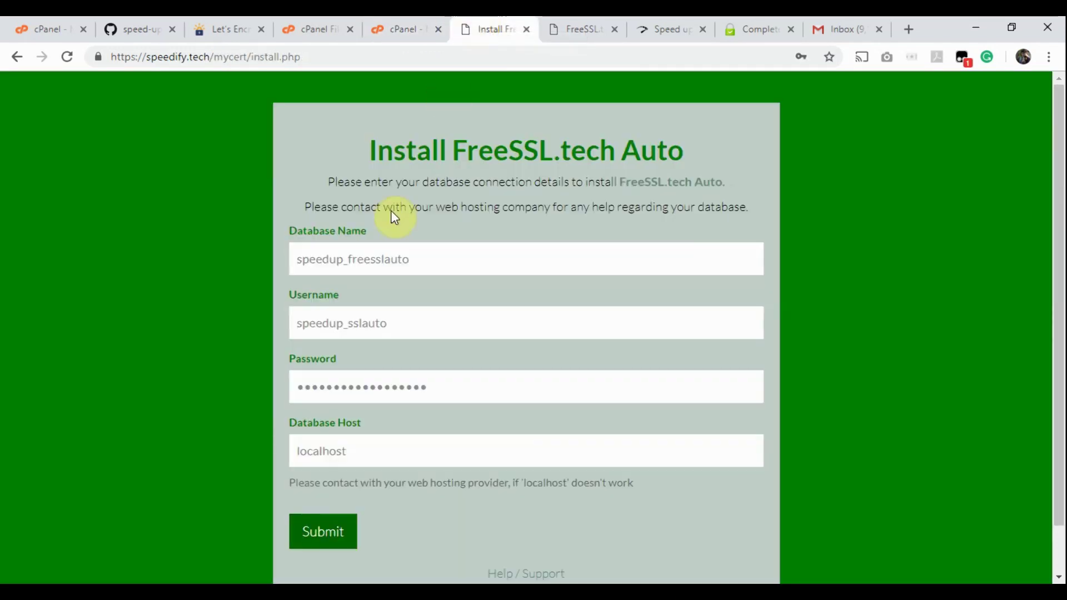
Step: Submit the database details and fill the admin e-mail from the saved suggestion
click(322, 530)
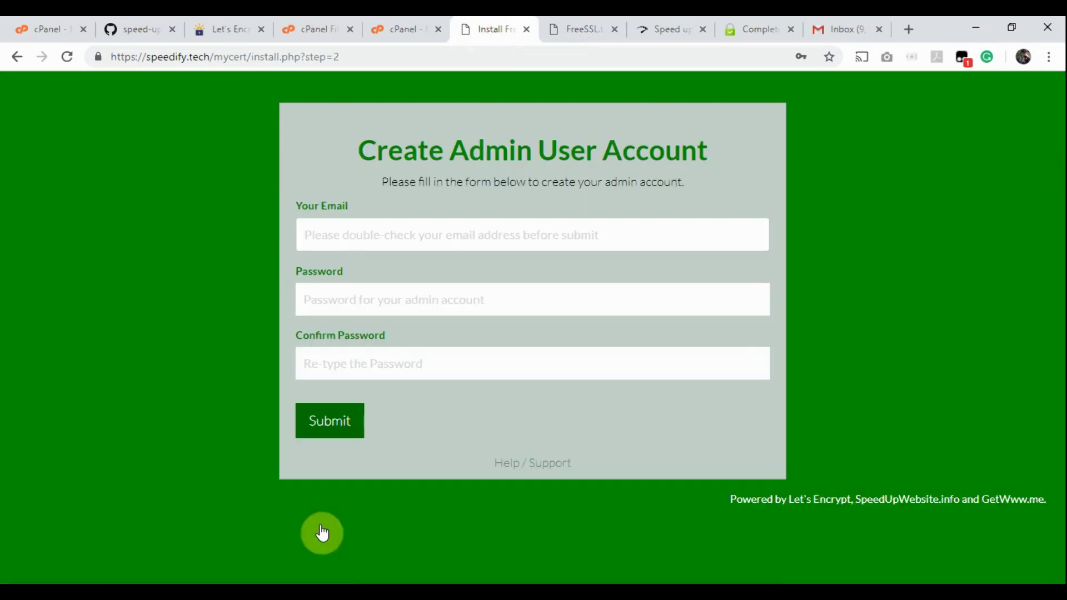
click(346, 233)
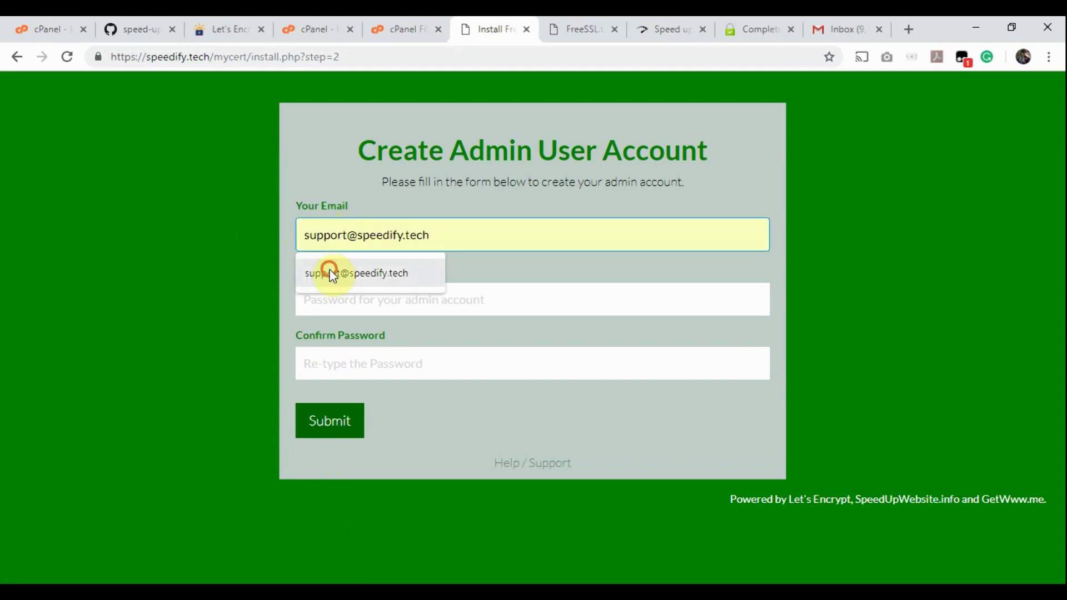
click(331, 273)
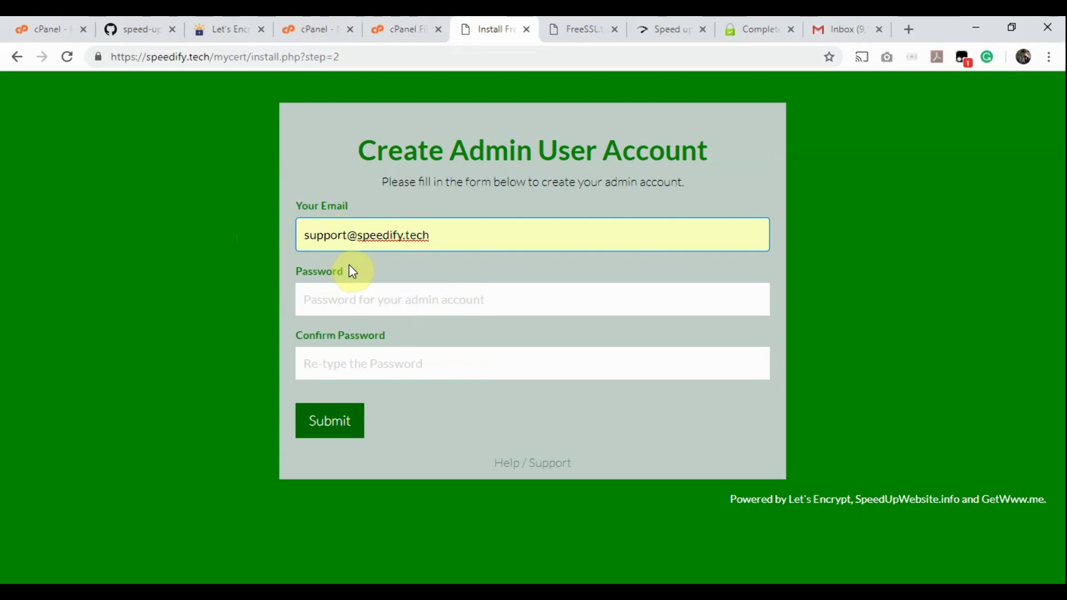
click(386, 265)
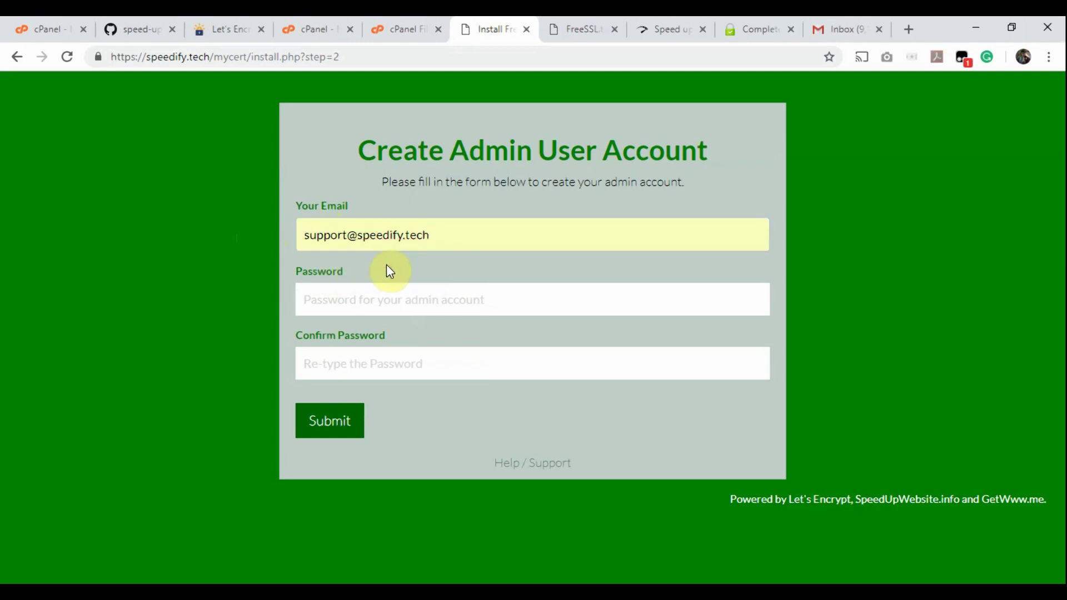
Step: Set and confirm the admin password, submit the account, and go to the login page
key(Tab)
text(•••••)
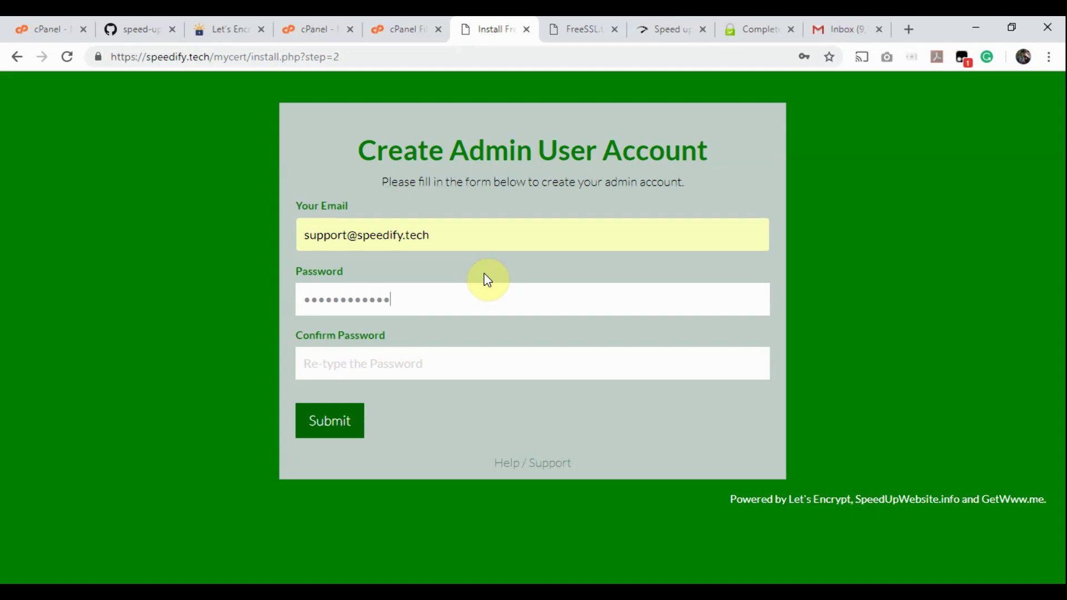
click(400, 364)
text(•••••)
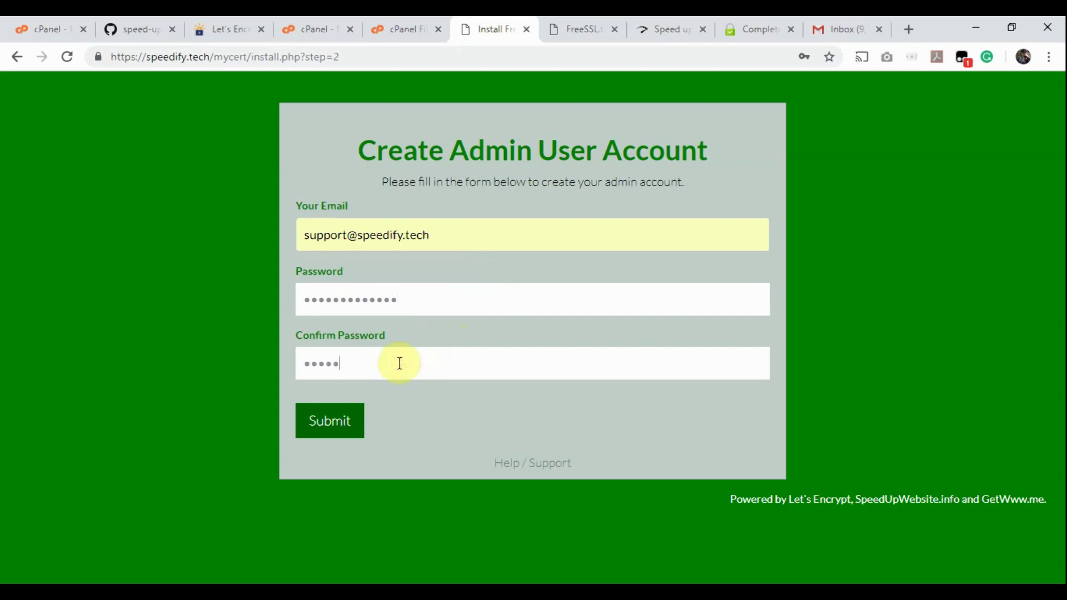
key(shift+Tab)
key(shift+Tab)
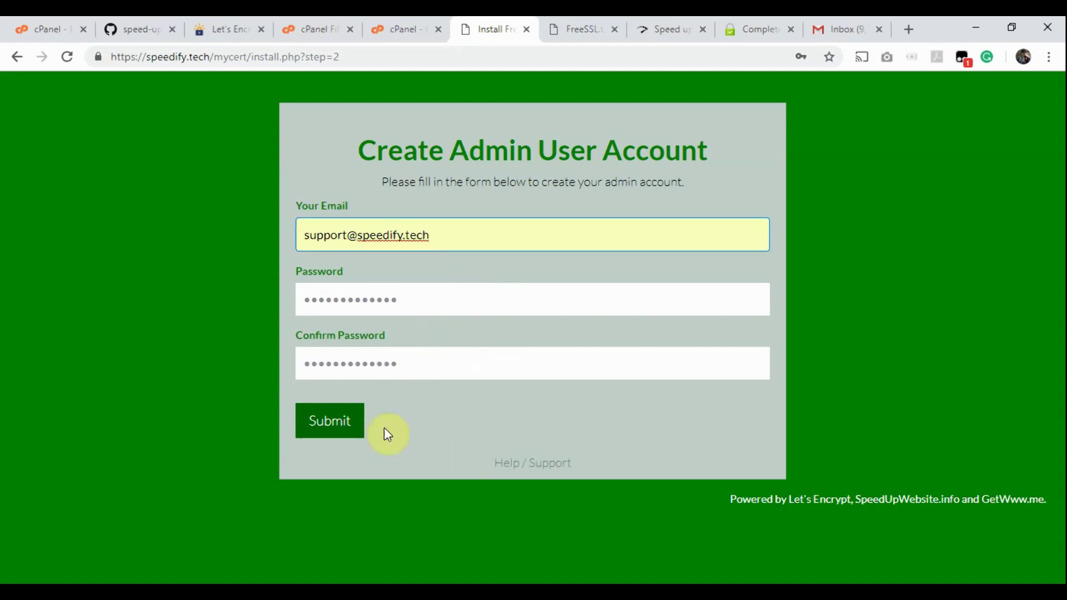
click(335, 427)
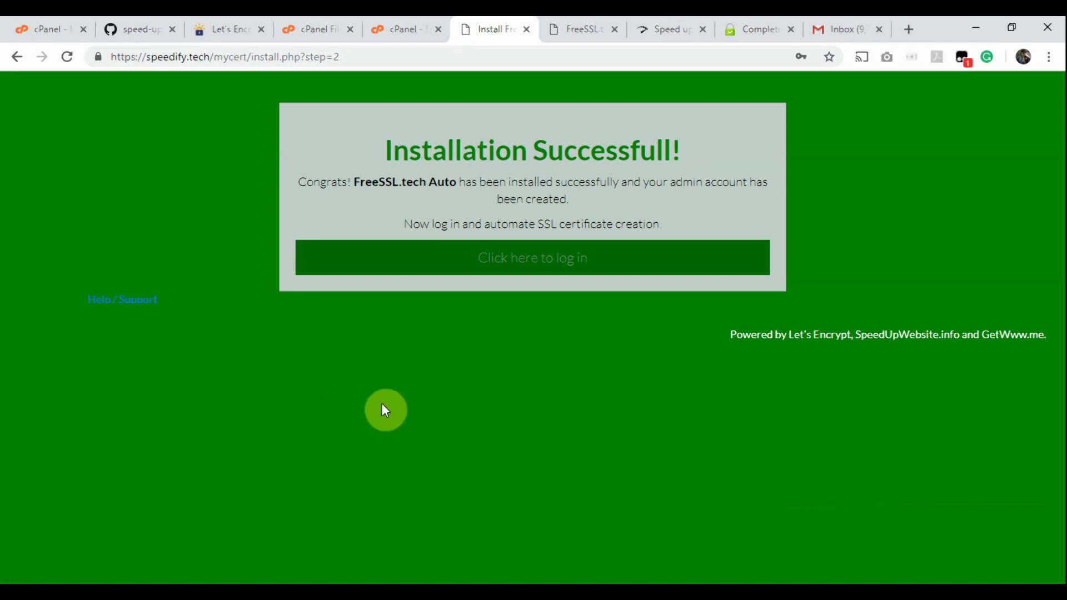
click(541, 265)
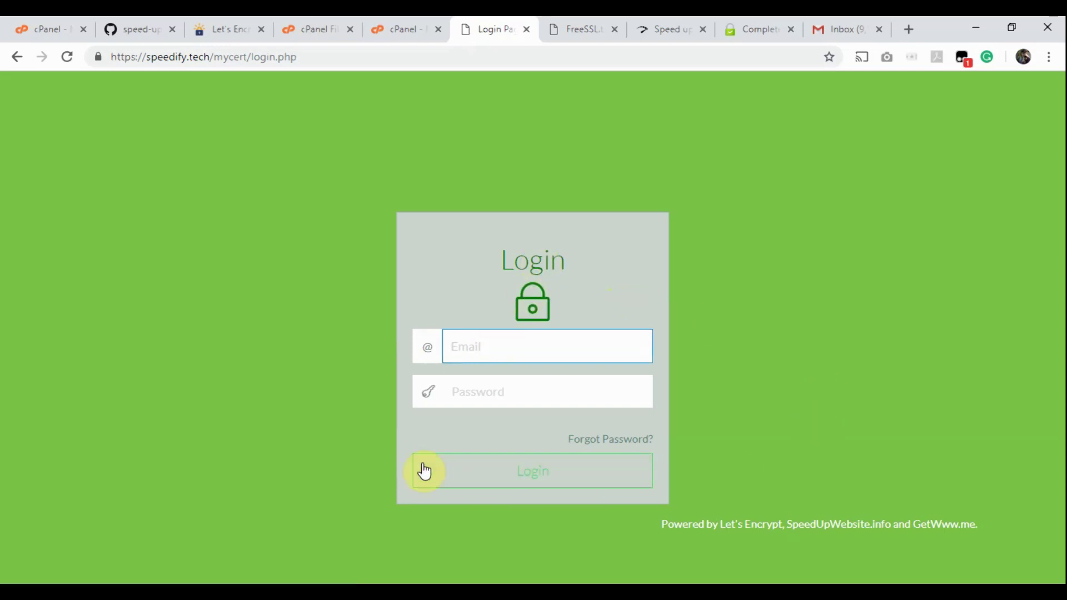
Step: Log in with the saved admin e-mail and password
click(307, 435)
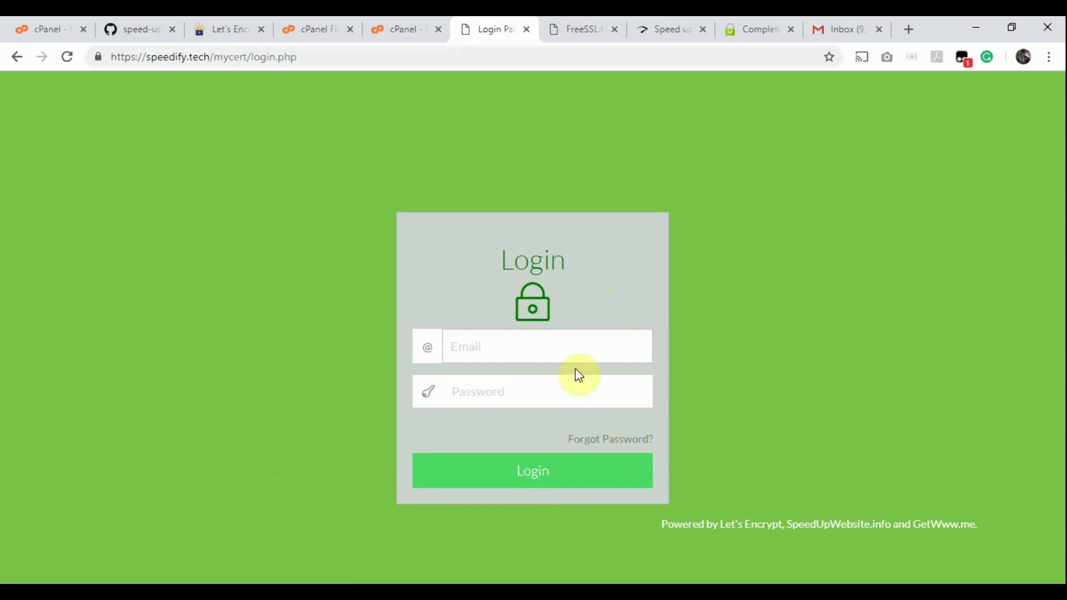
click(476, 348)
click(477, 382)
click(472, 401)
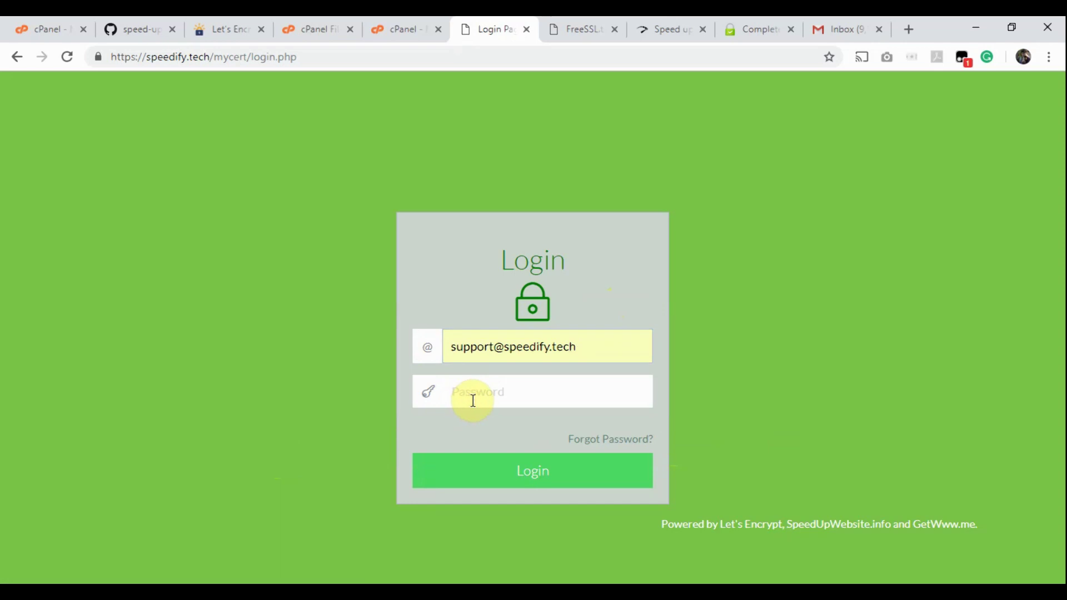
text(••)
click(512, 487)
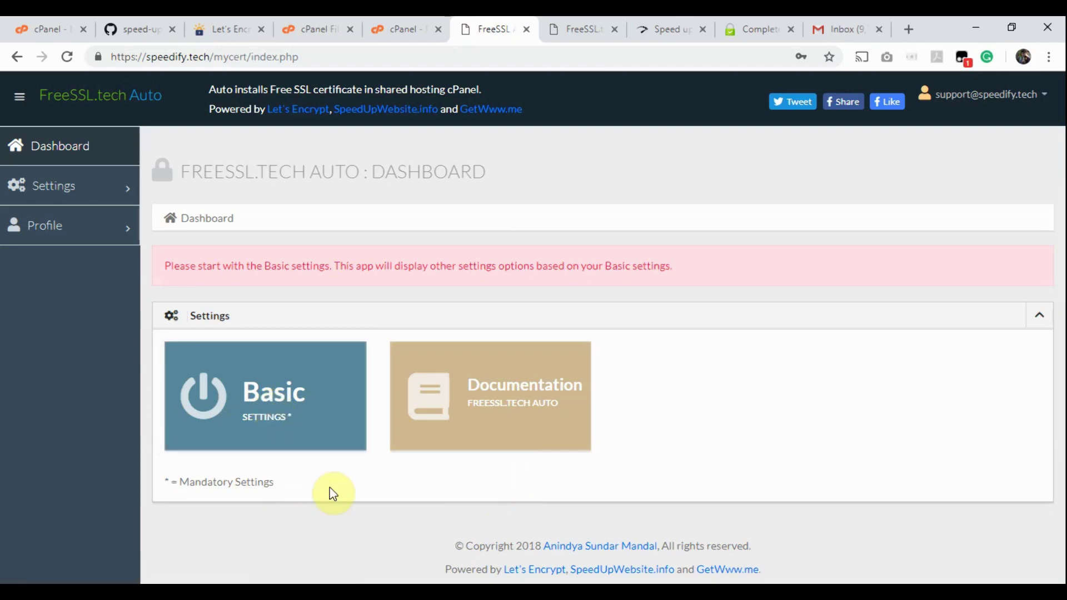
Step: Browse the settings, profile and account menus, then open Basic Settings
click(128, 194)
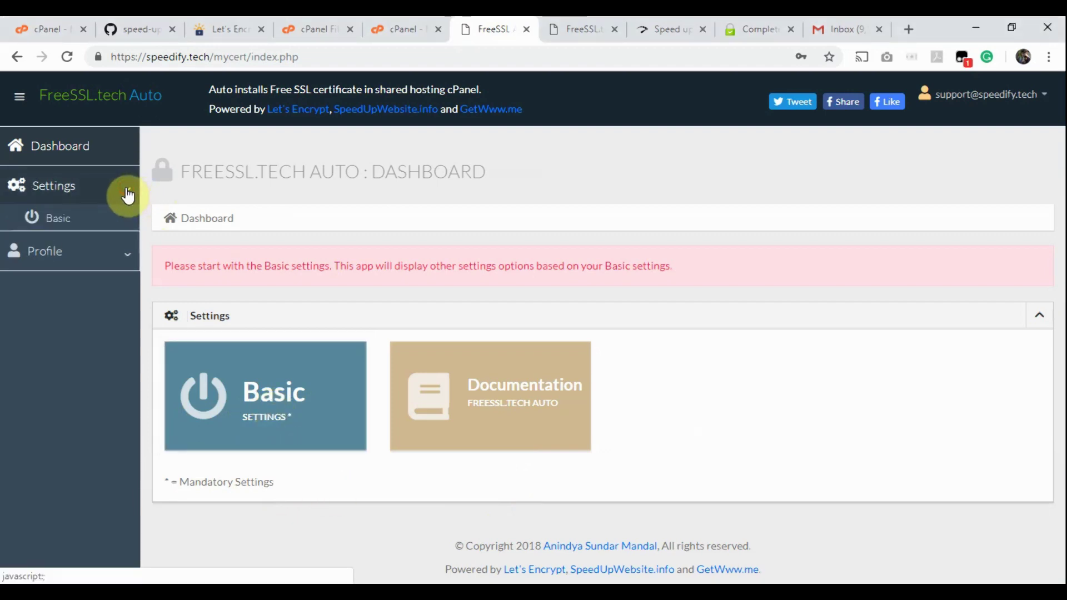
click(126, 192)
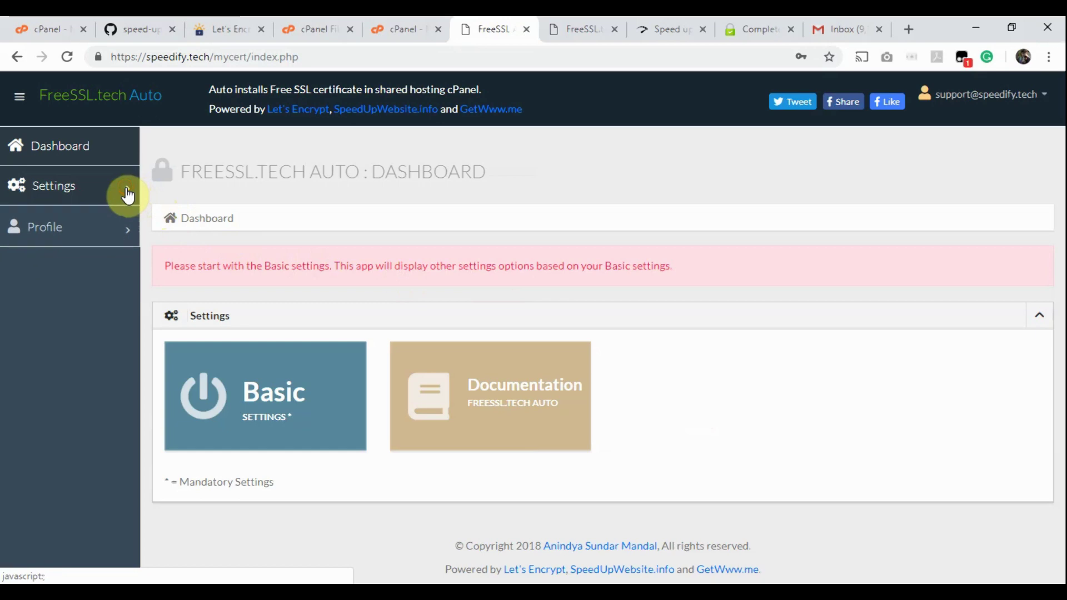
click(125, 240)
click(124, 240)
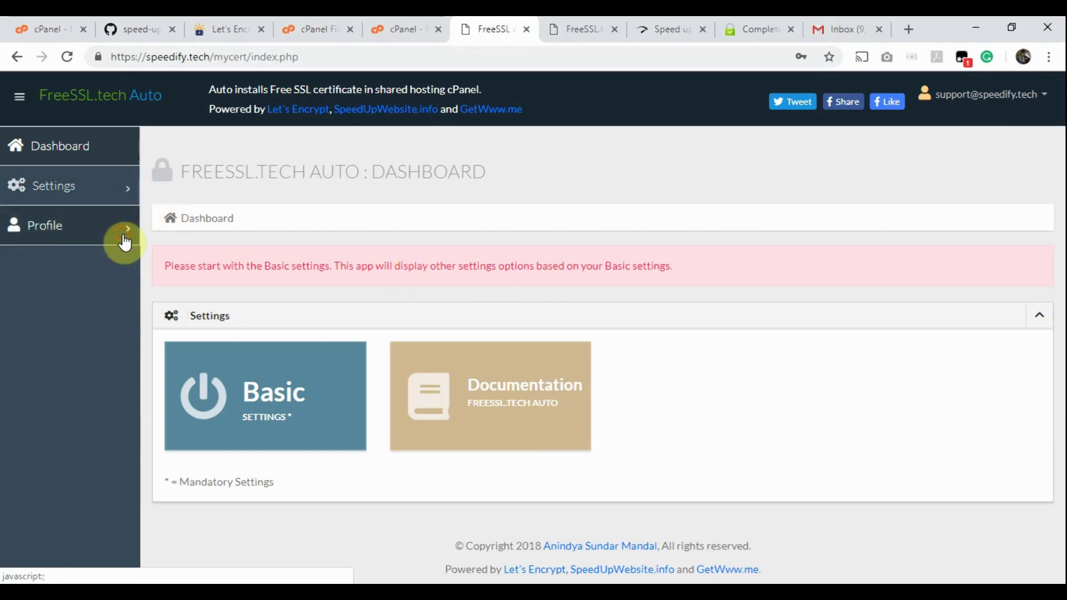
click(994, 111)
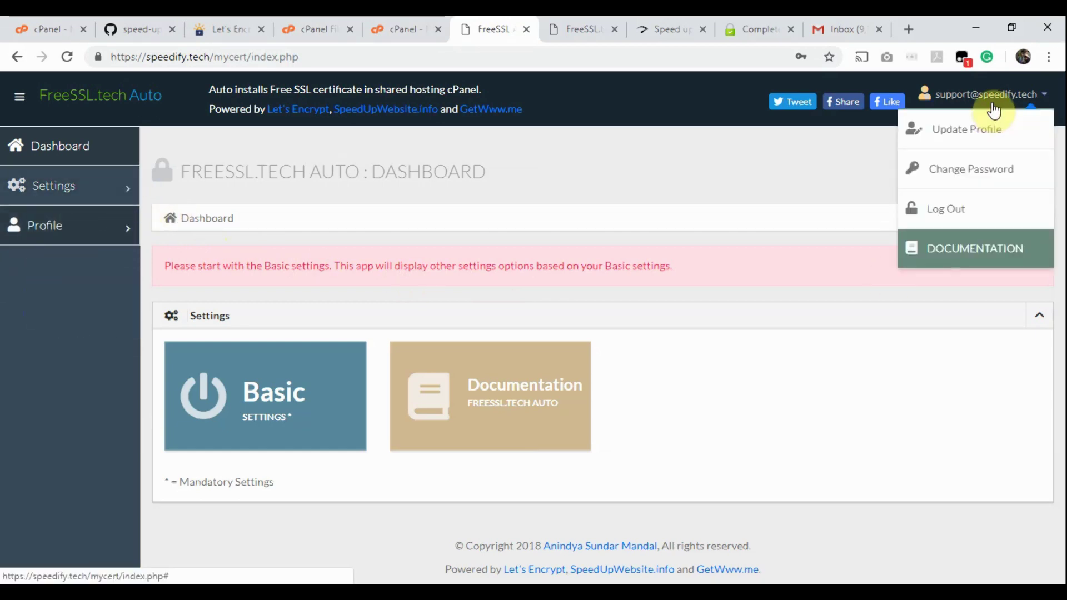
click(993, 111)
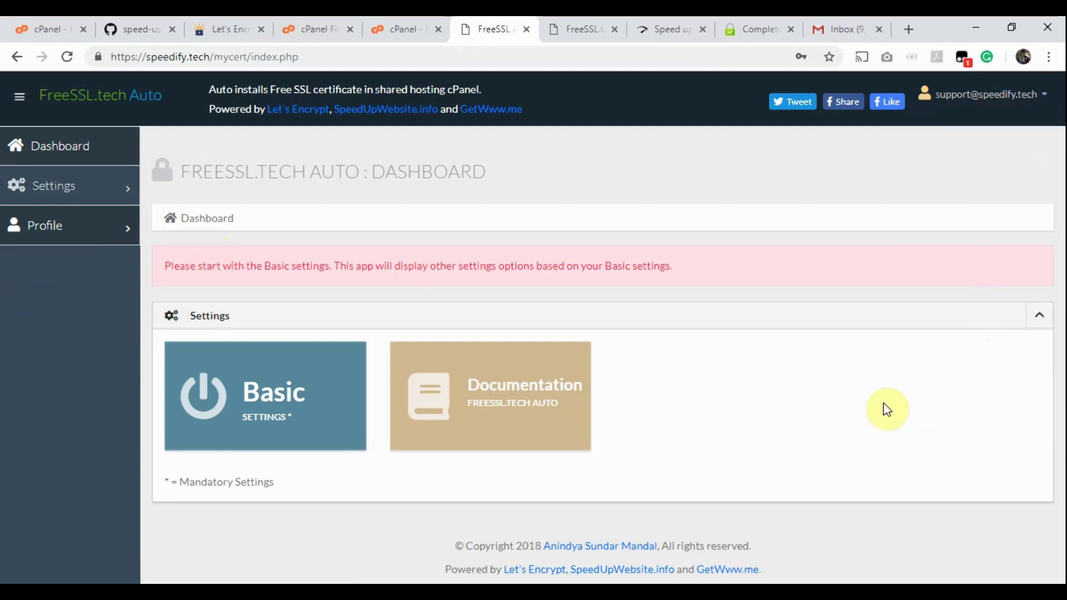
click(238, 417)
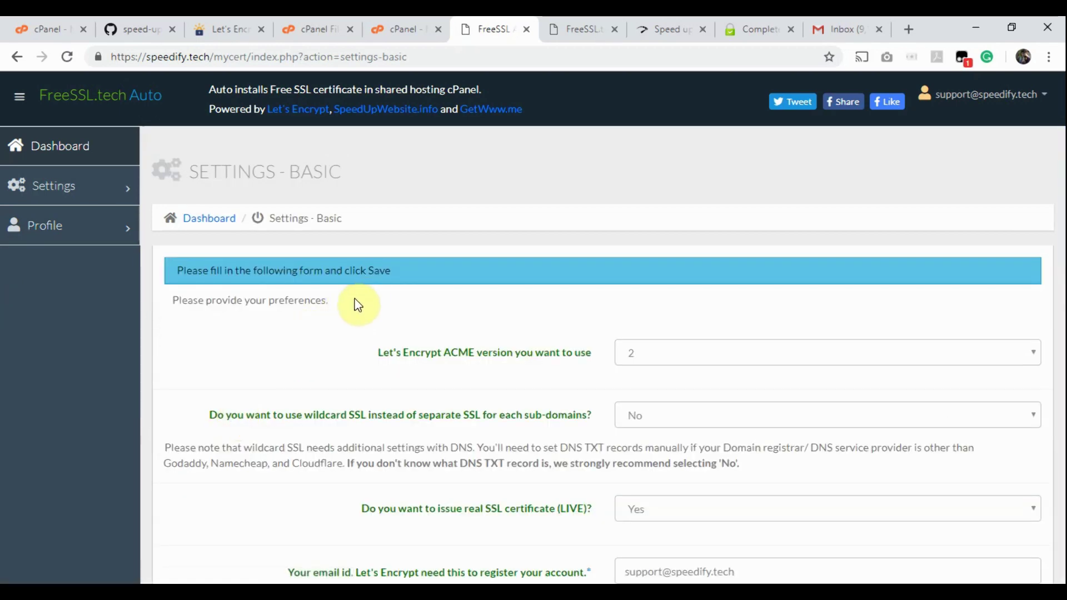
scroll(357, 305, down, 2)
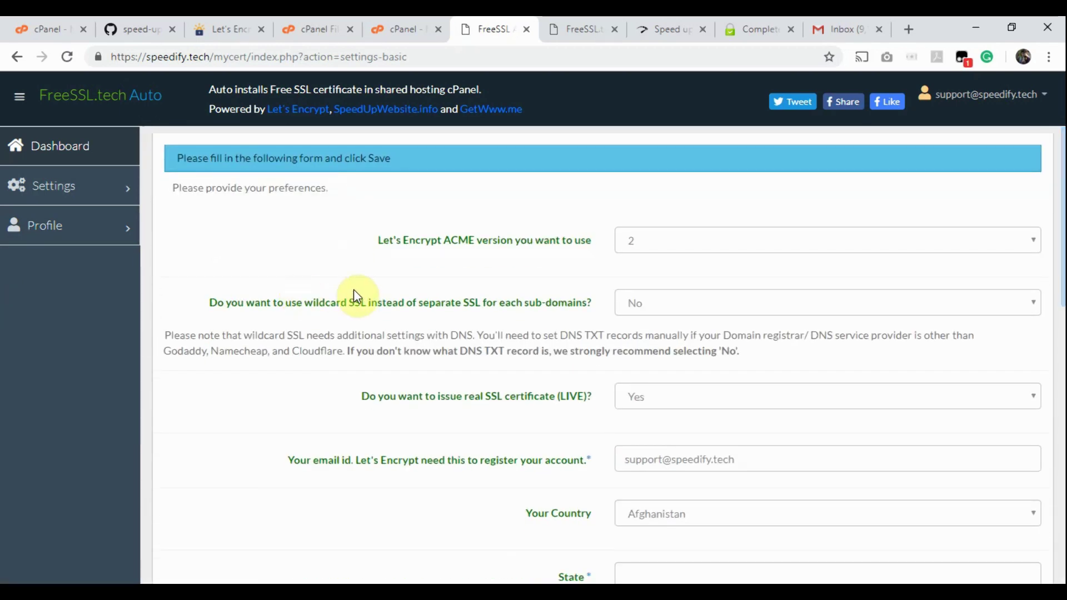
click(817, 244)
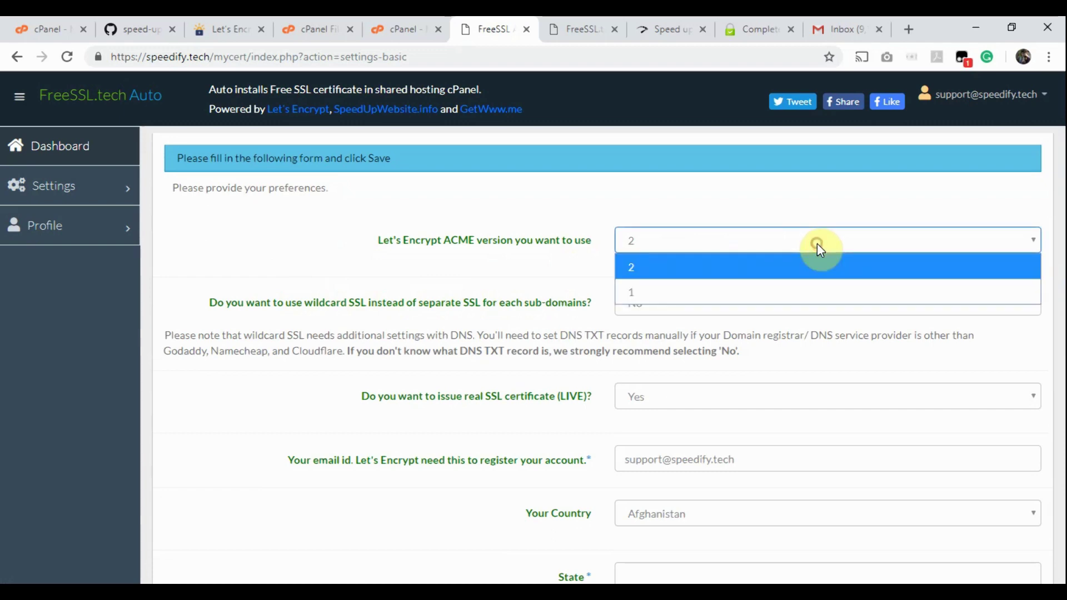
click(817, 243)
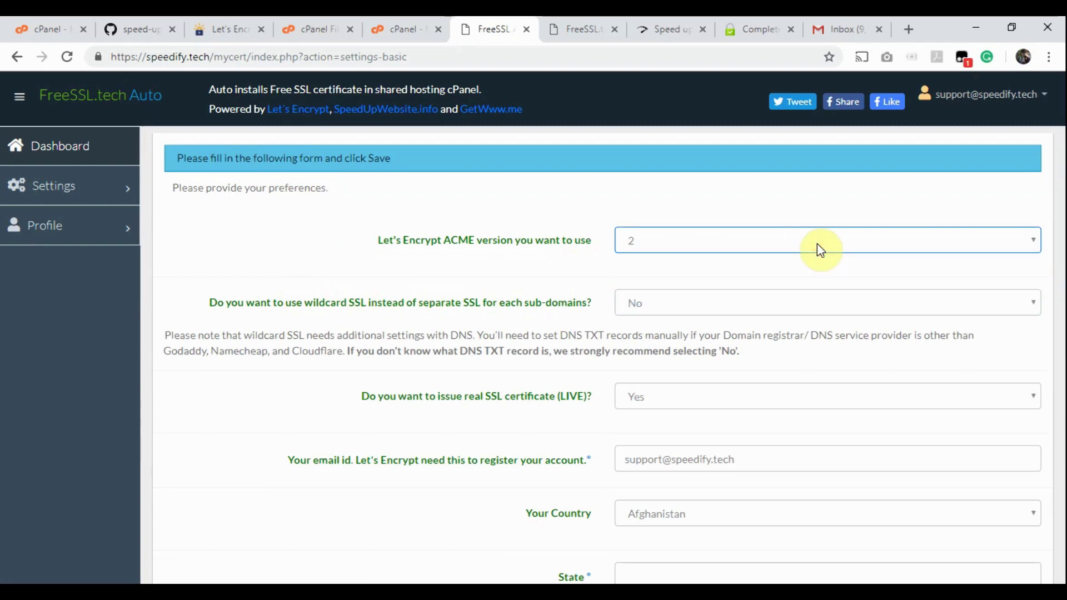
click(756, 316)
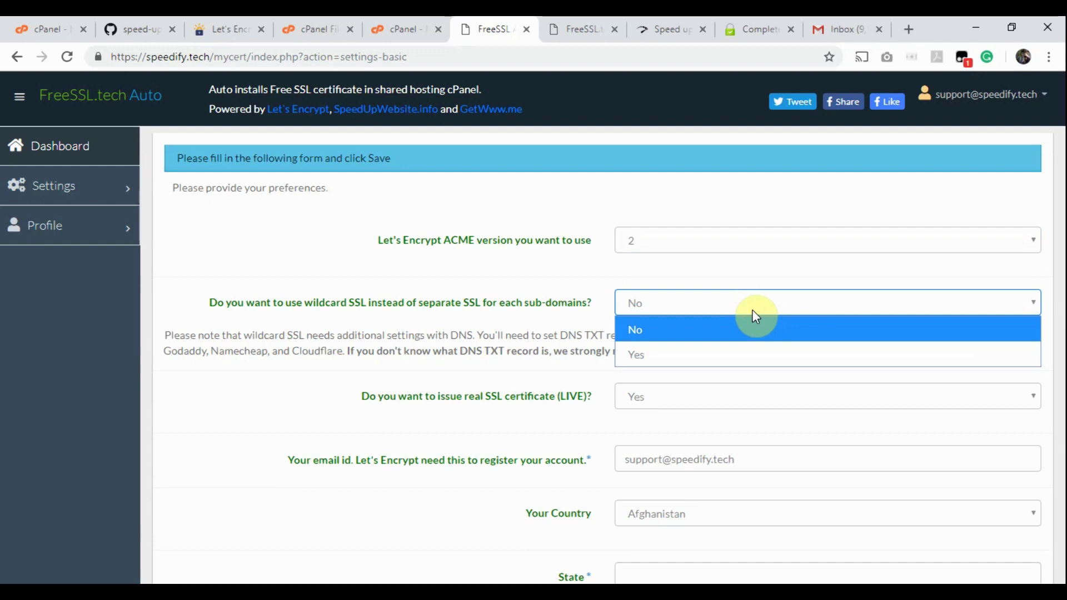
click(753, 311)
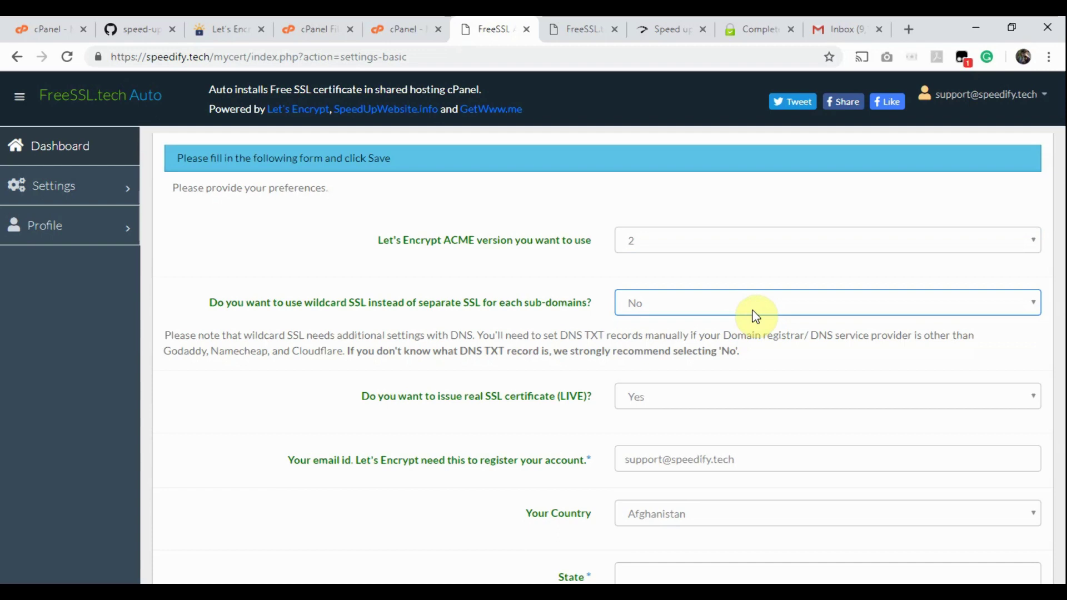
scroll(674, 326, down, 2)
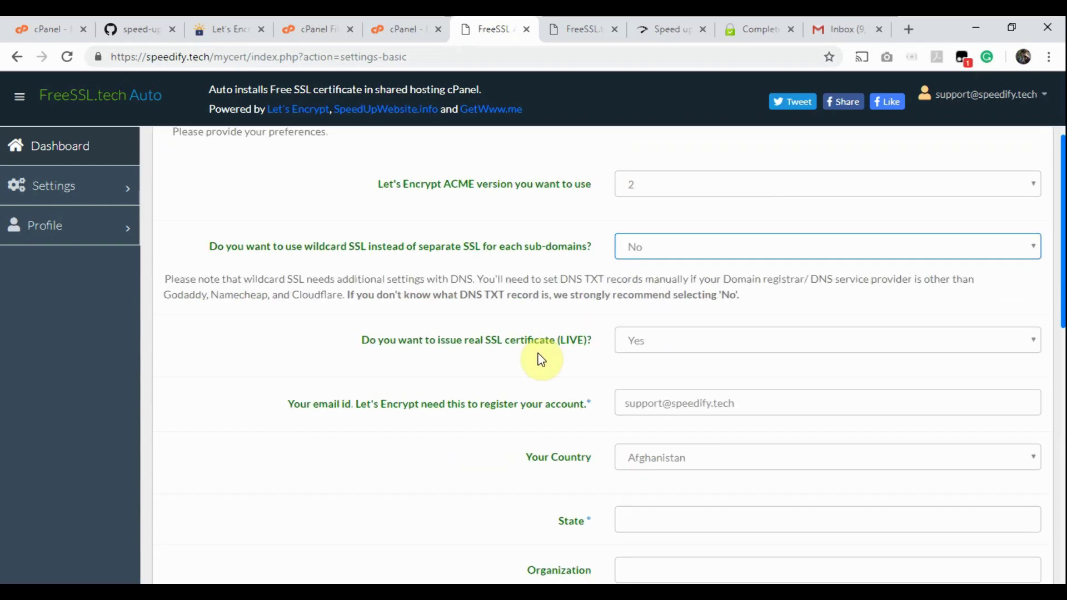
click(665, 284)
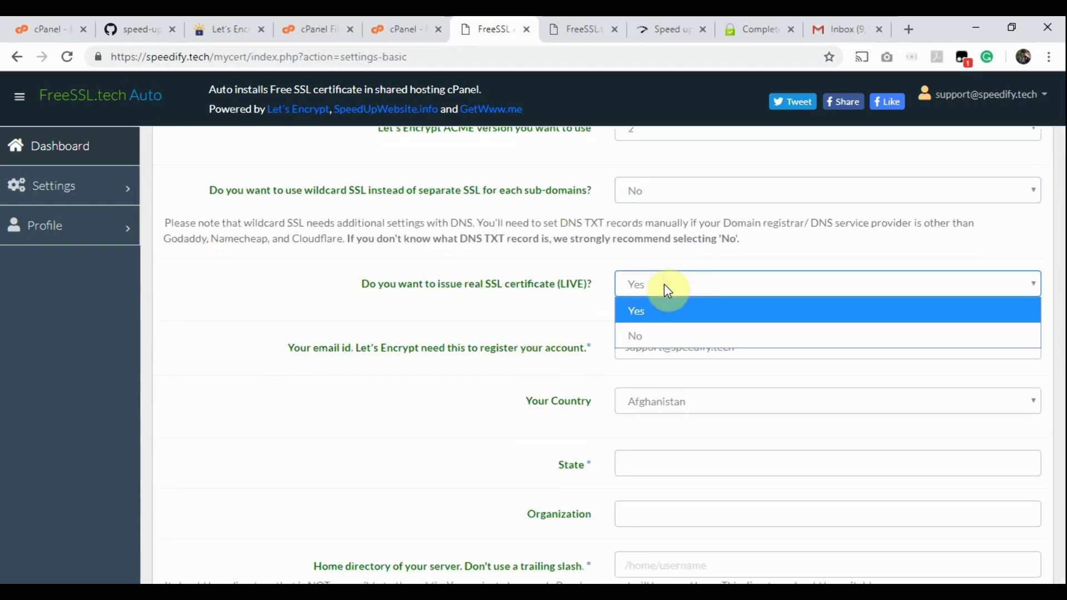
click(665, 284)
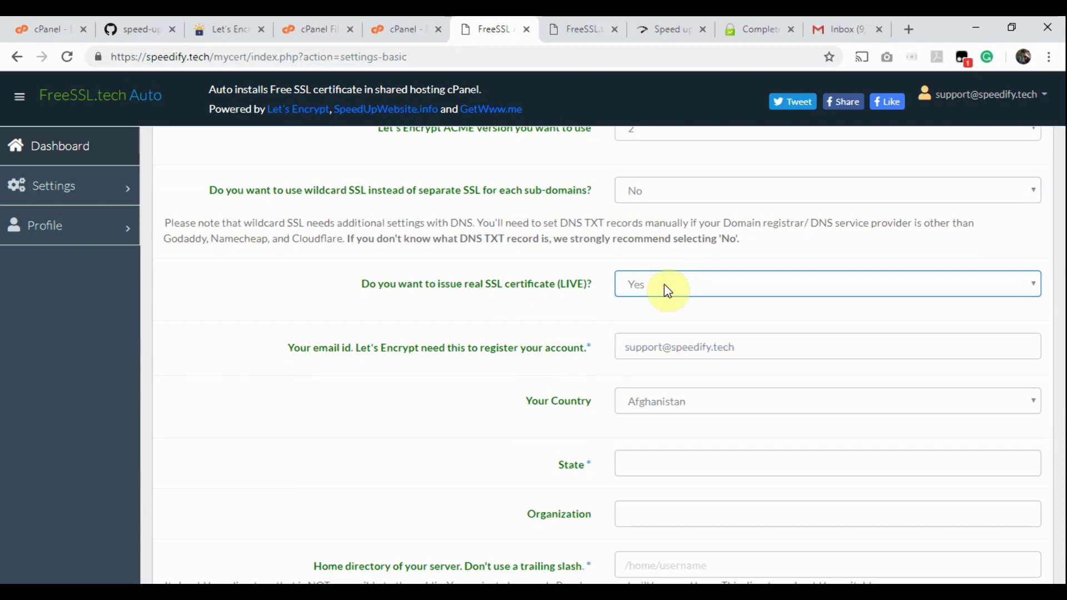
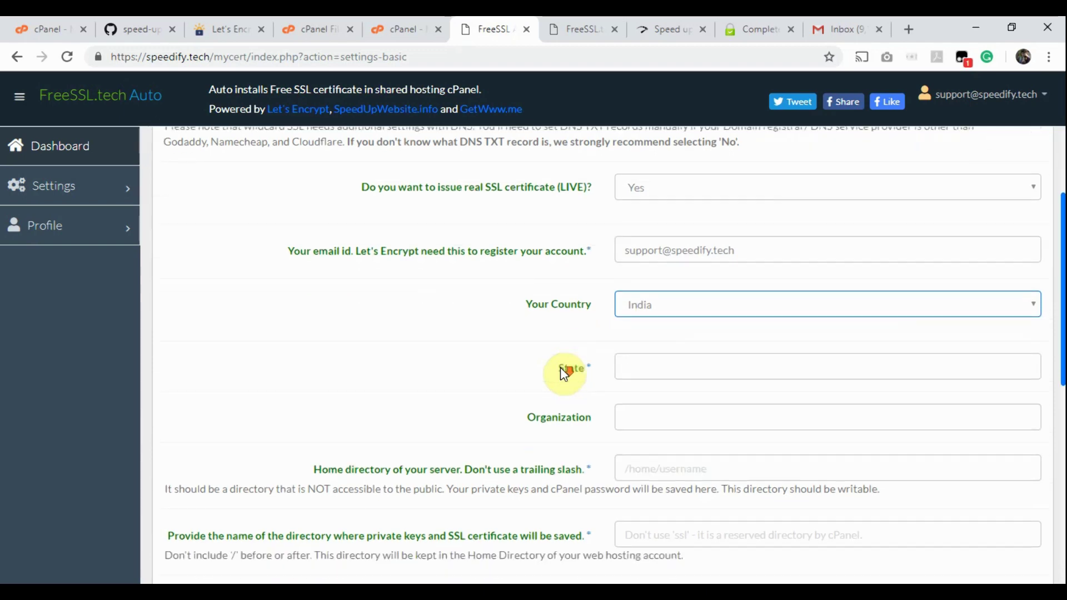
Step: Enter West Bengal as State and choose Speedify.tech as Organization
click(616, 352)
text(West Bengal)
scroll(476, 360, down, 1)
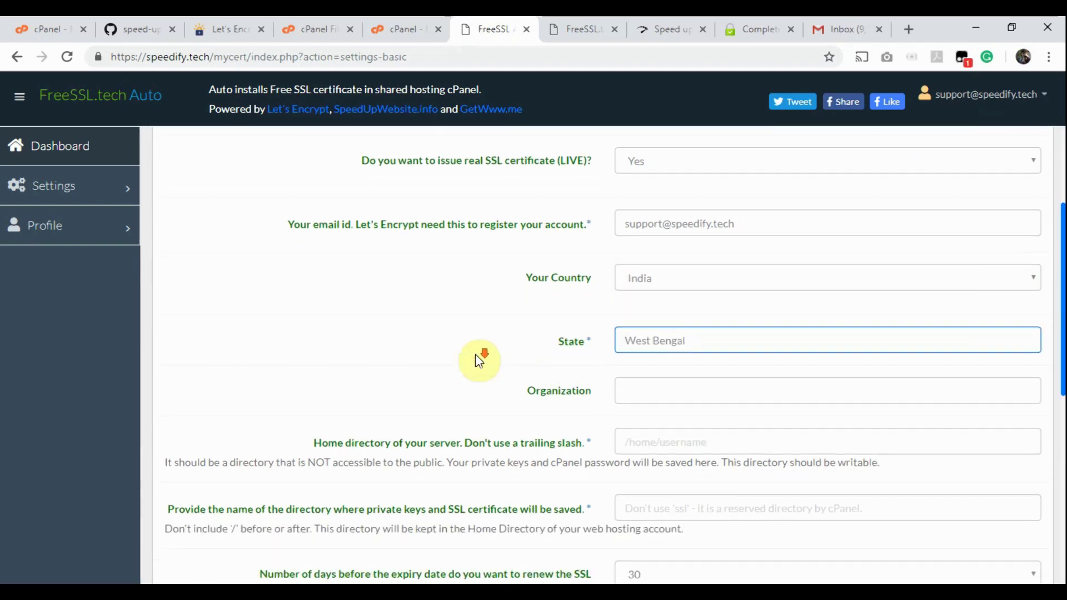
click(695, 349)
text(S)
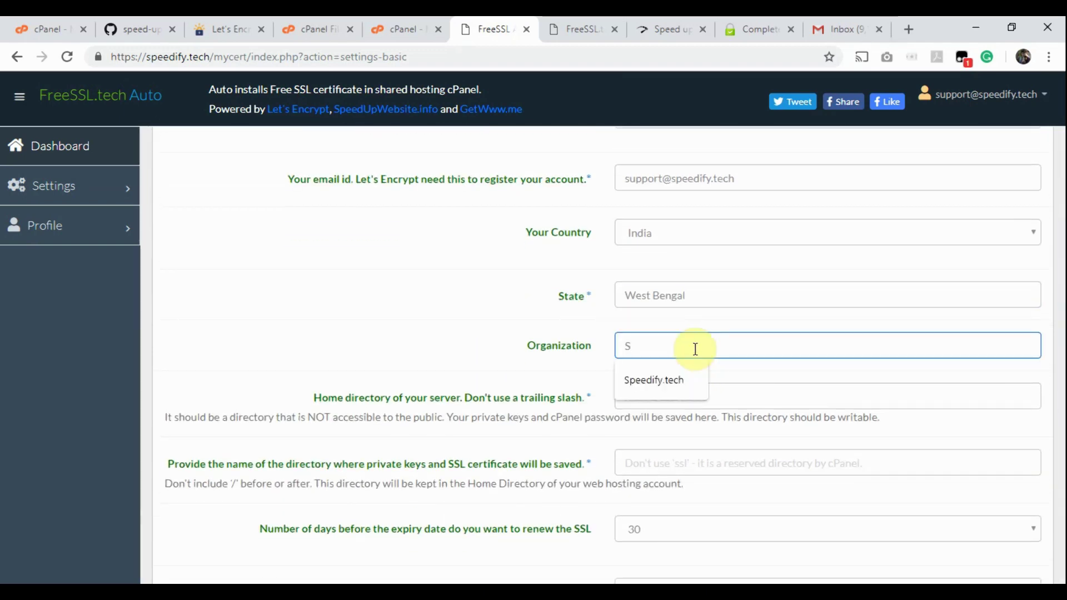
click(676, 377)
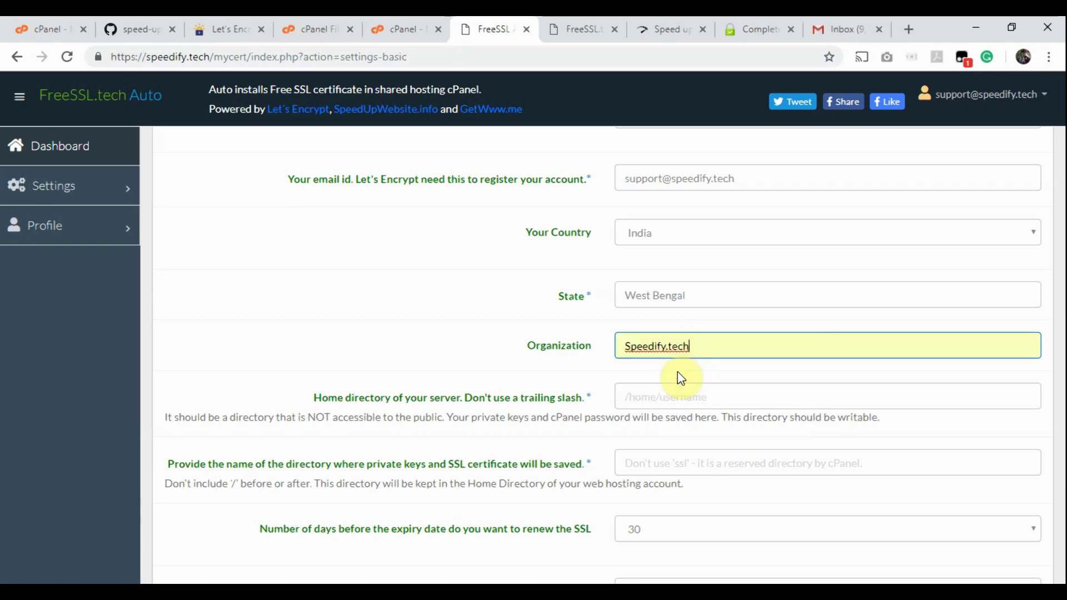
Step: Fill in home directory /home/speedup, checked against cPanel, and set key directory to cert-storage
scroll(682, 378, down, 1)
click(669, 347)
click(650, 378)
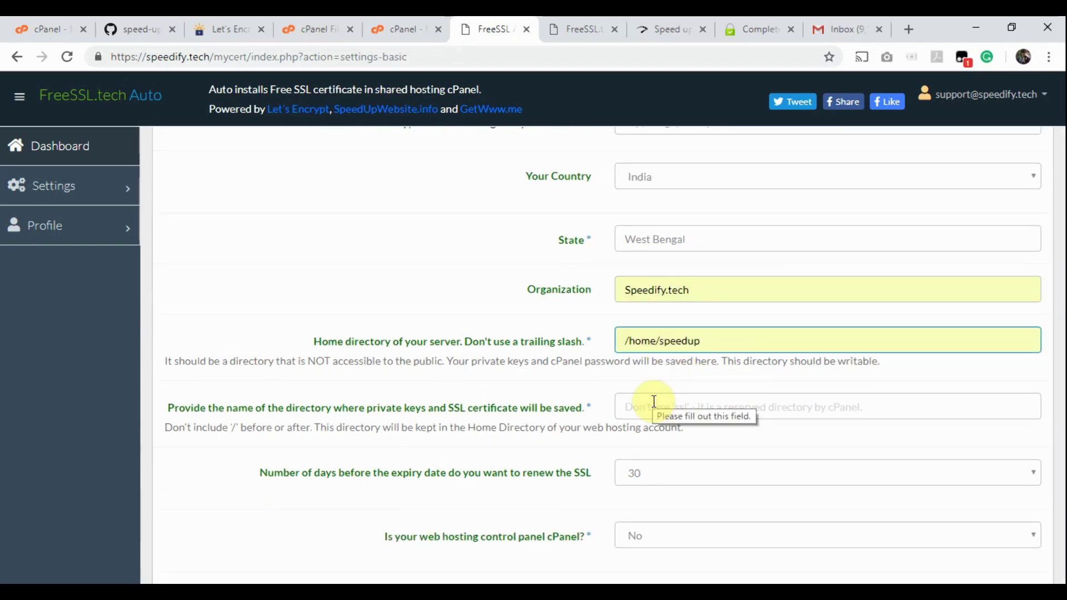
click(705, 345)
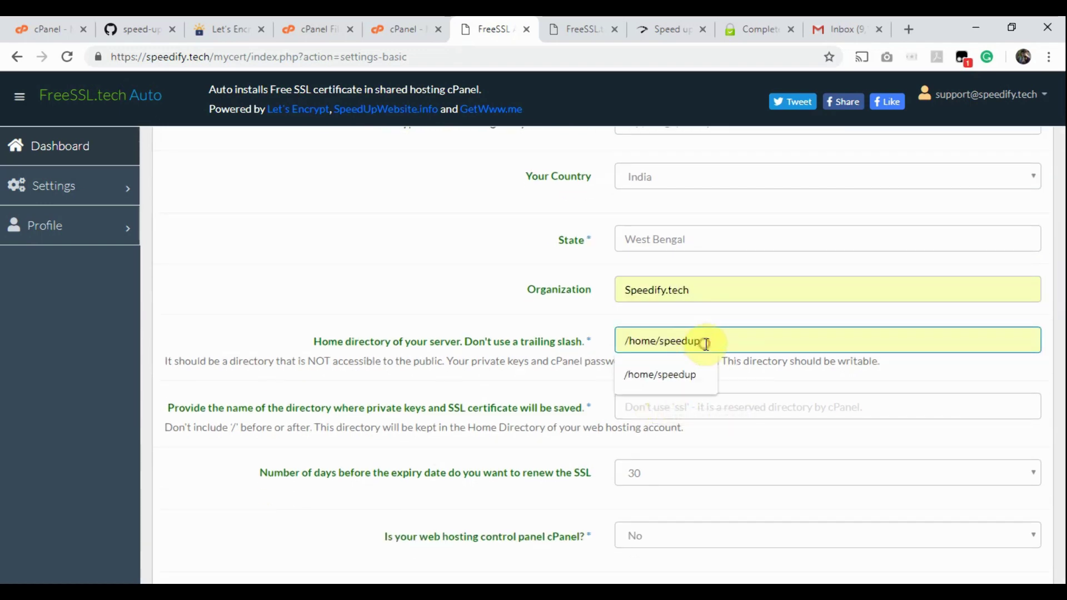
key(ctrl+shift+Tab)
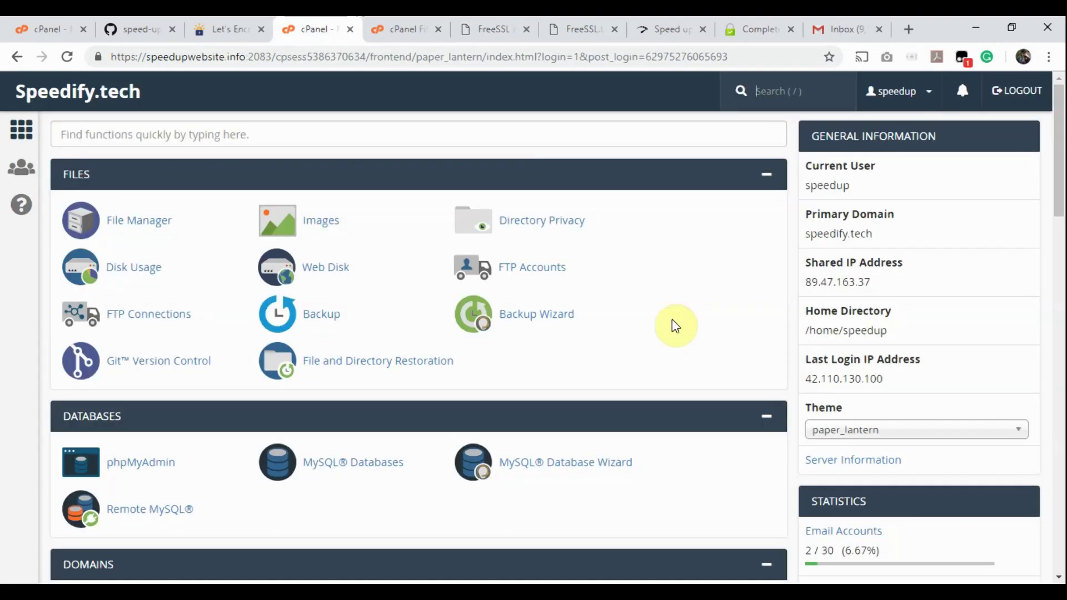
click(807, 329)
drag(806, 329, 895, 335)
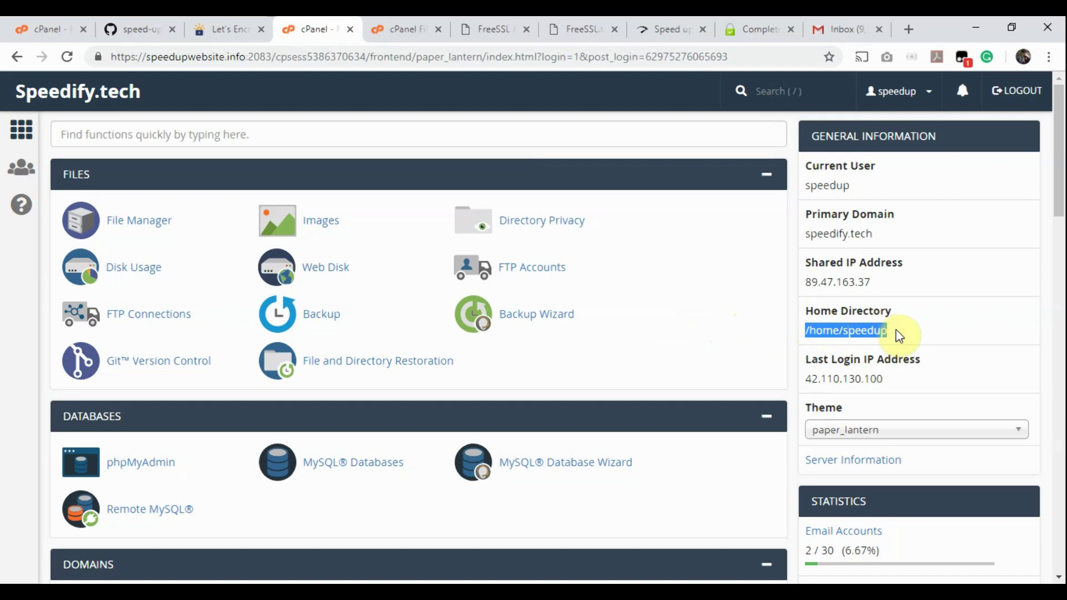
key(ctrl+Tab)
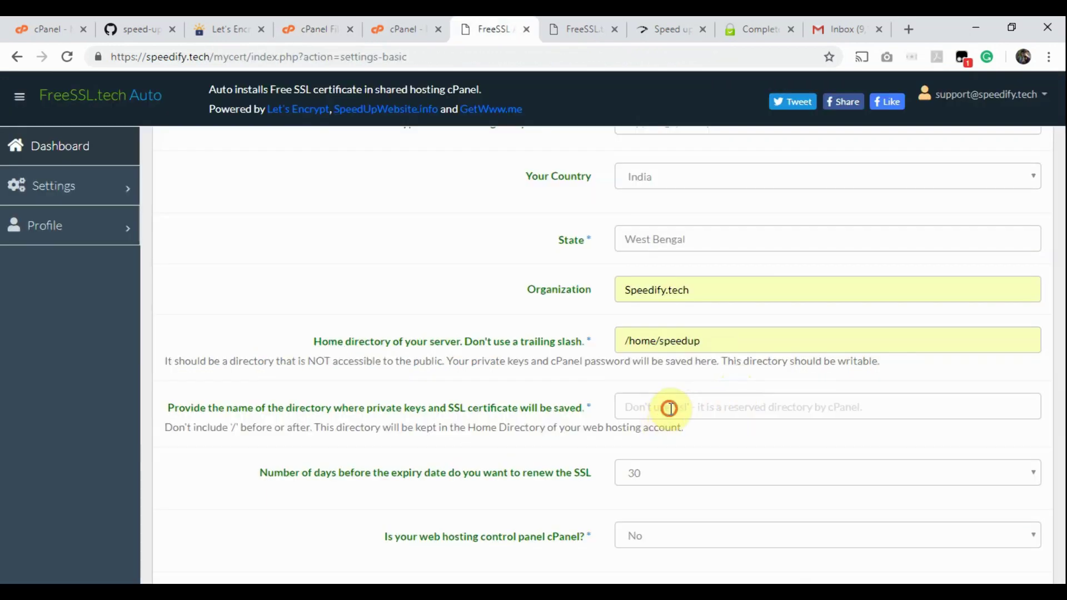
click(669, 408)
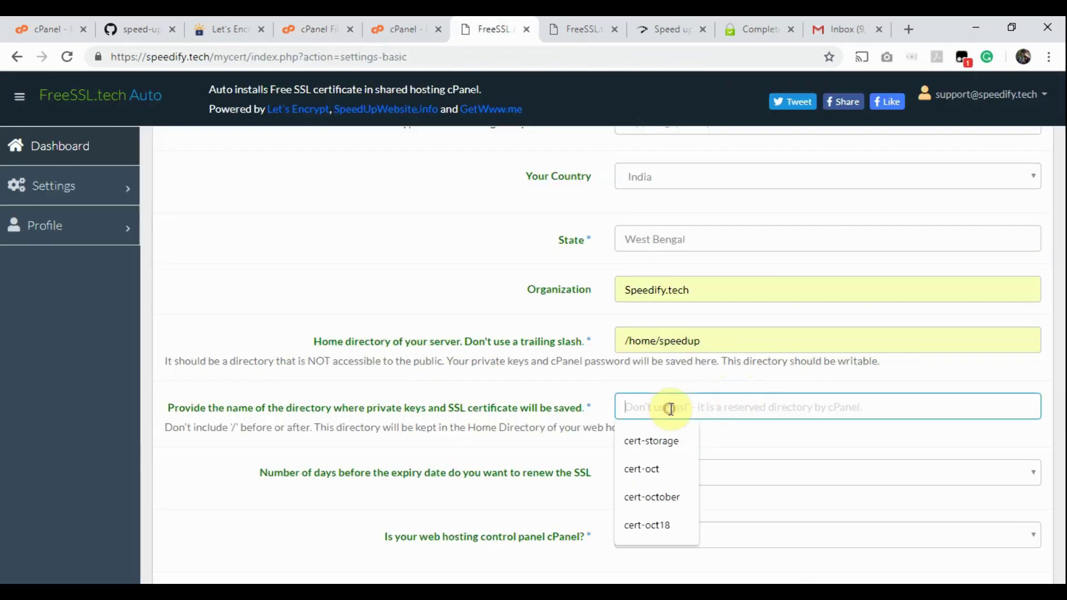
click(659, 440)
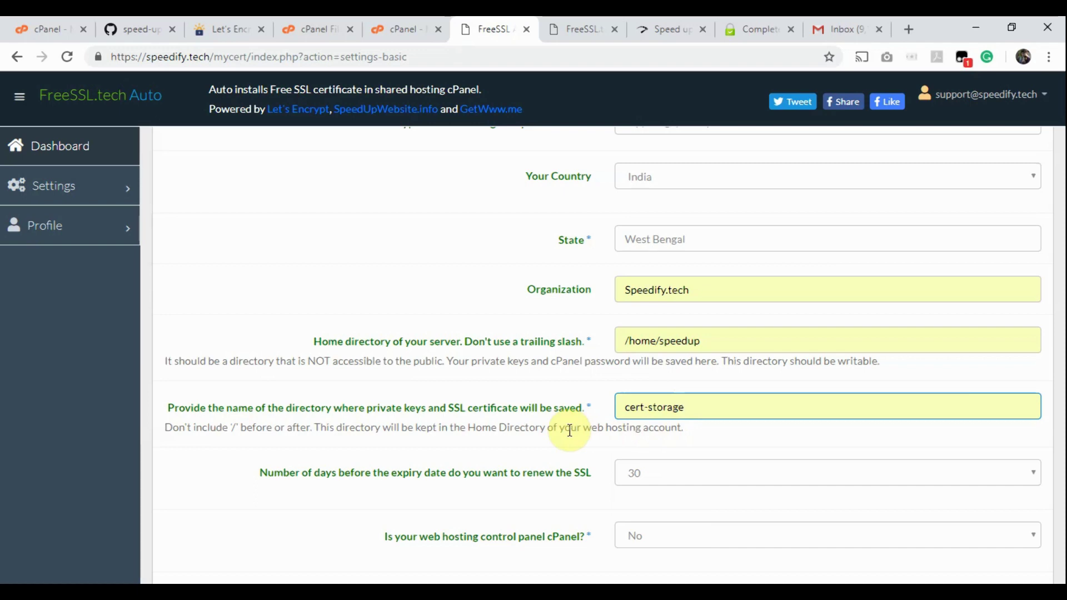
Step: Keep renewal at 30 days before expiry and answer Yes to cPanel hosting
scroll(569, 430, down, 3)
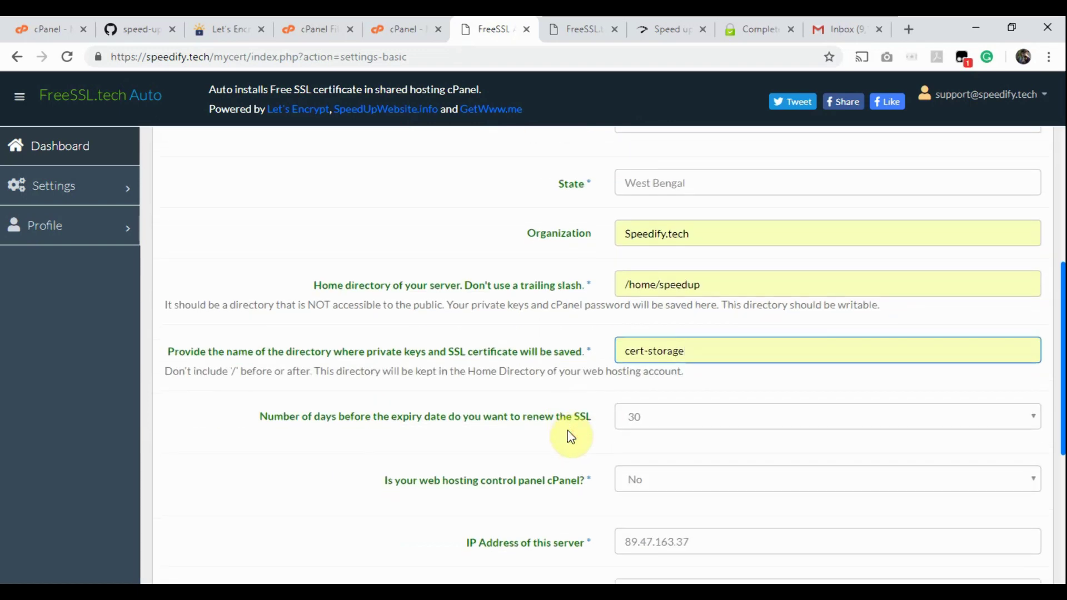
click(660, 319)
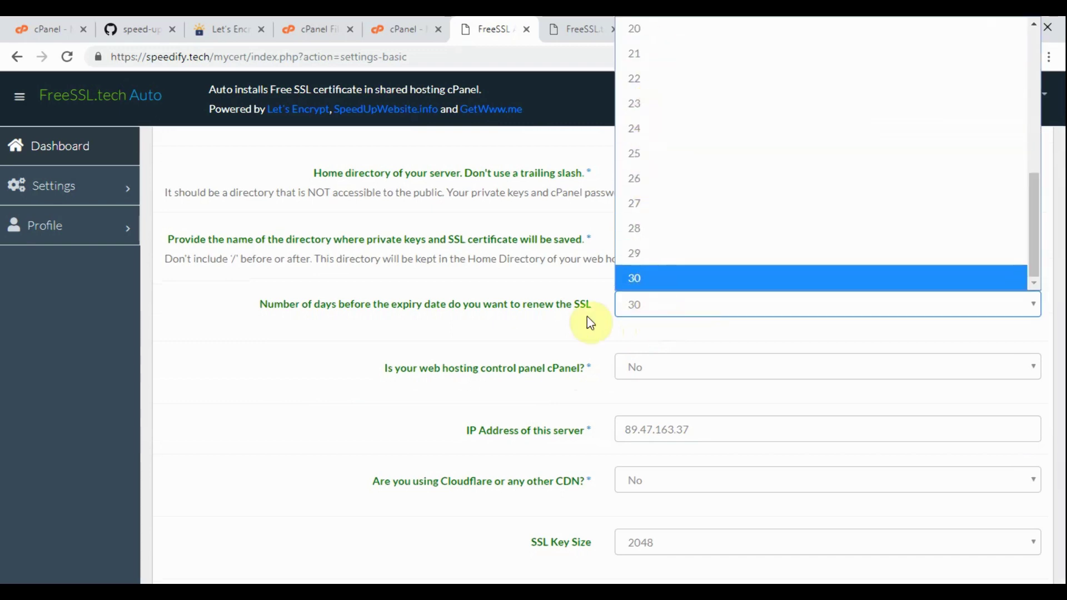
click(517, 342)
scroll(520, 342, down, 1)
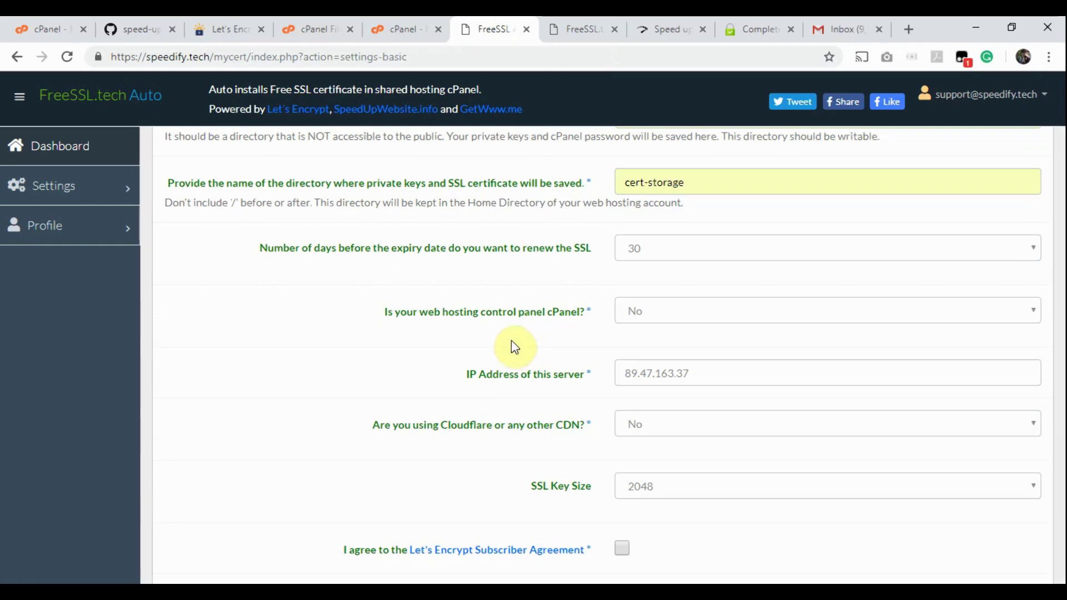
scroll(515, 347, down, 1)
click(668, 258)
click(644, 296)
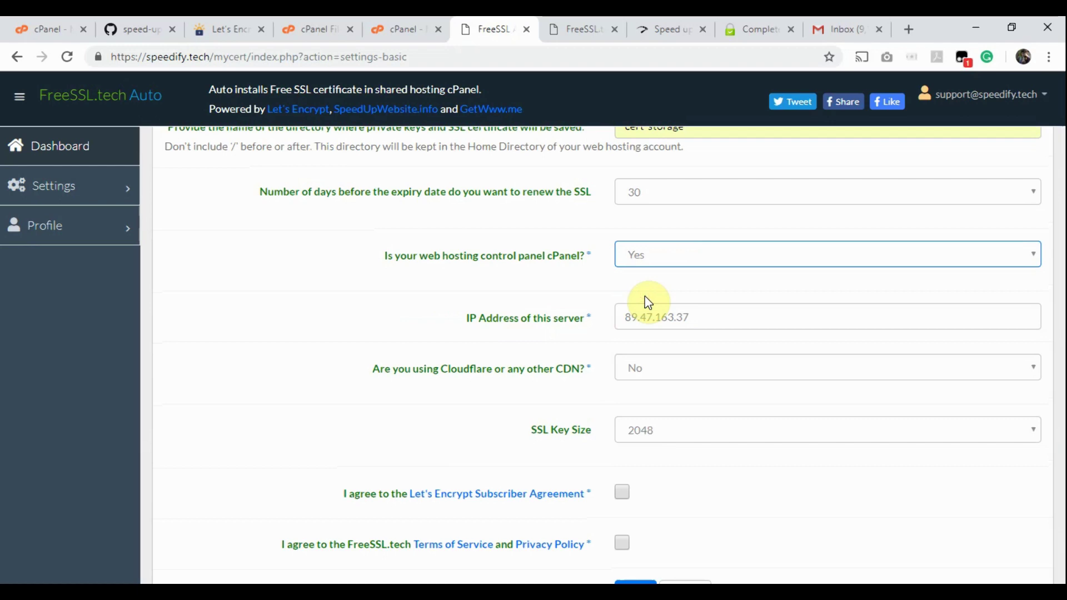
click(695, 318)
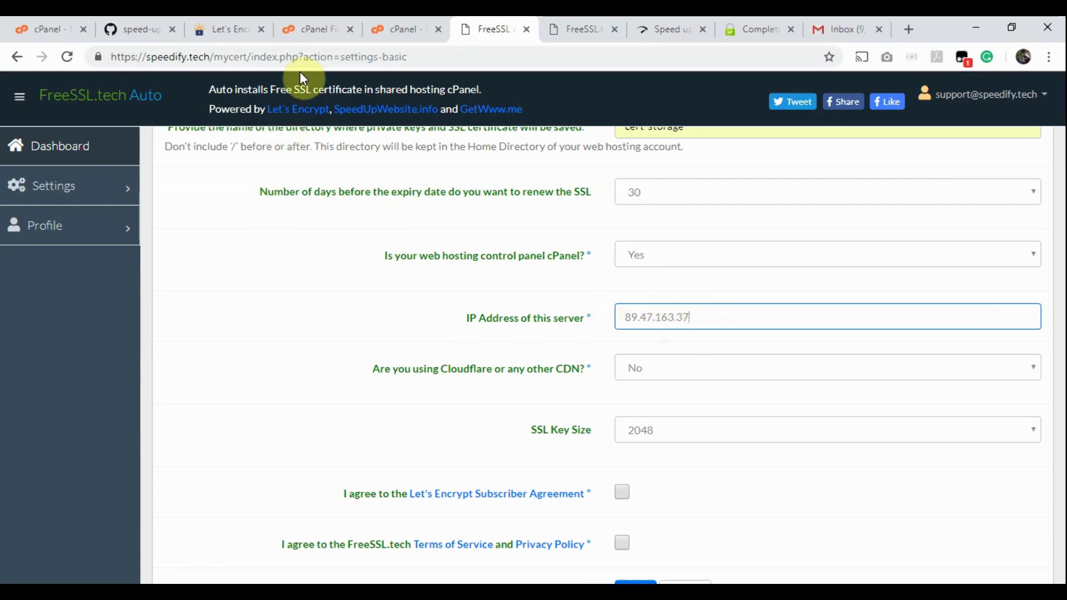
click(390, 27)
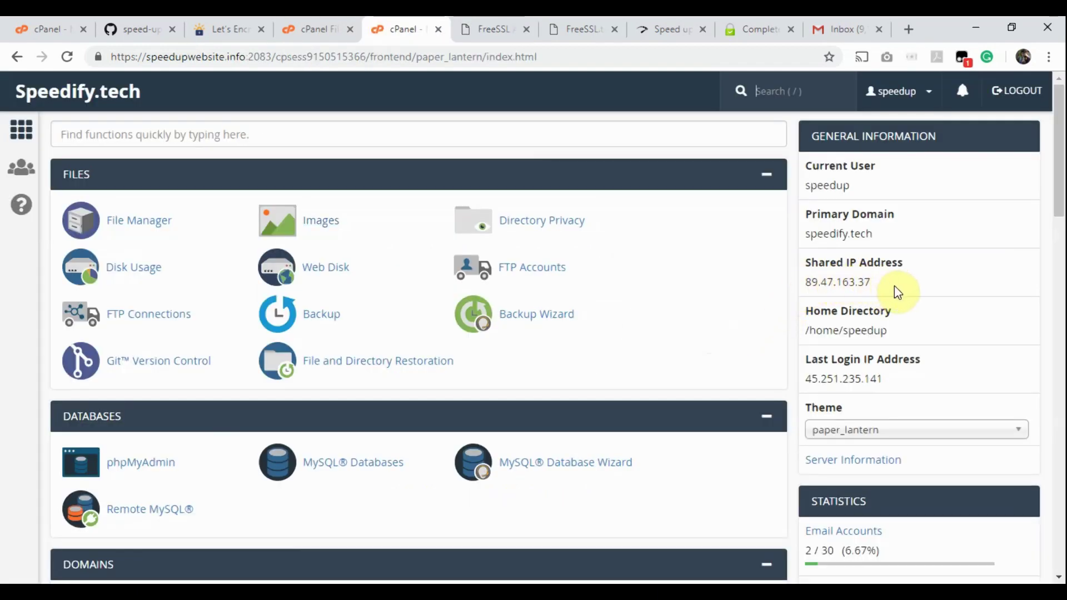
click(481, 25)
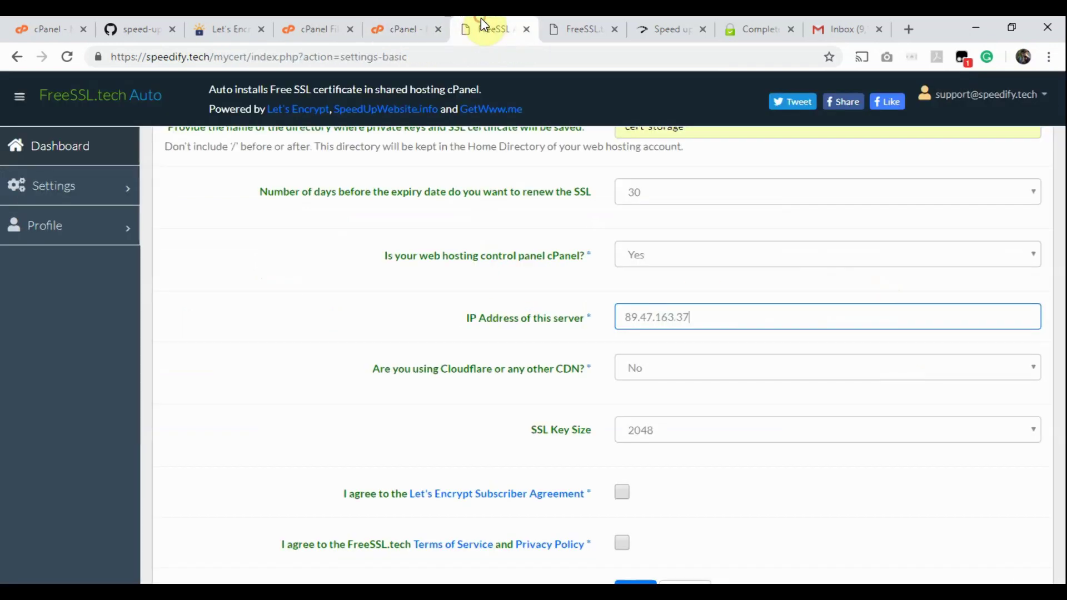
Step: Leave the CDN answer at No and set the SSL key size to 4096
click(700, 381)
click(698, 375)
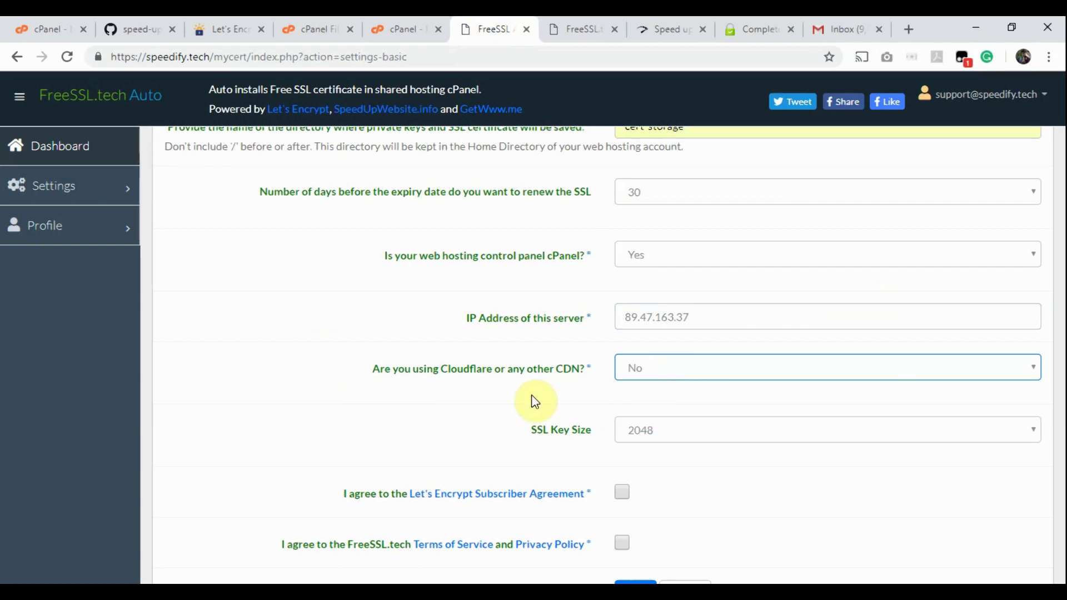
scroll(531, 395, down, 2)
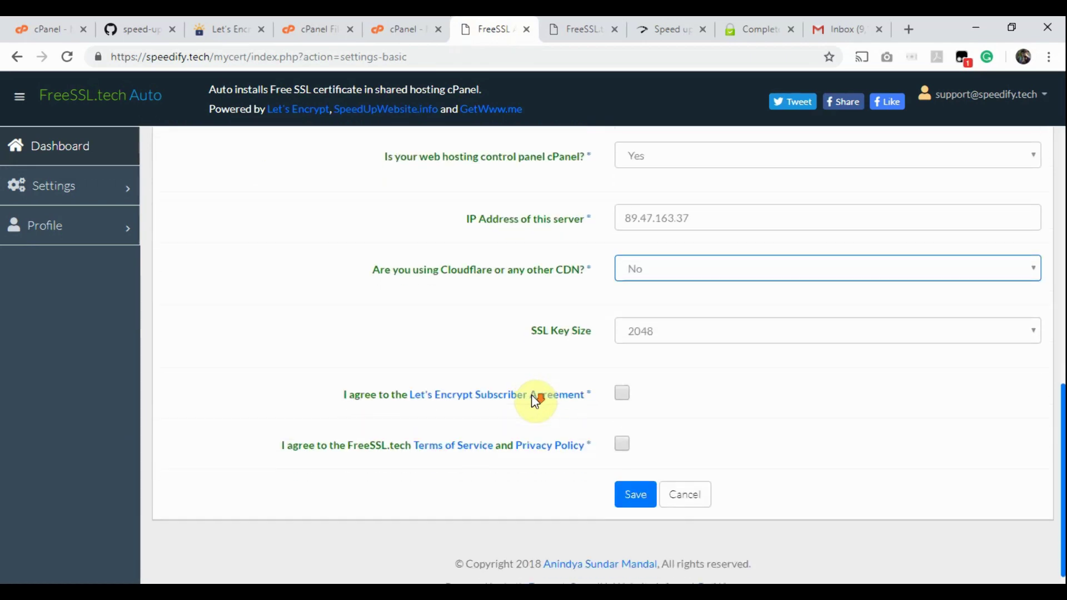
click(756, 318)
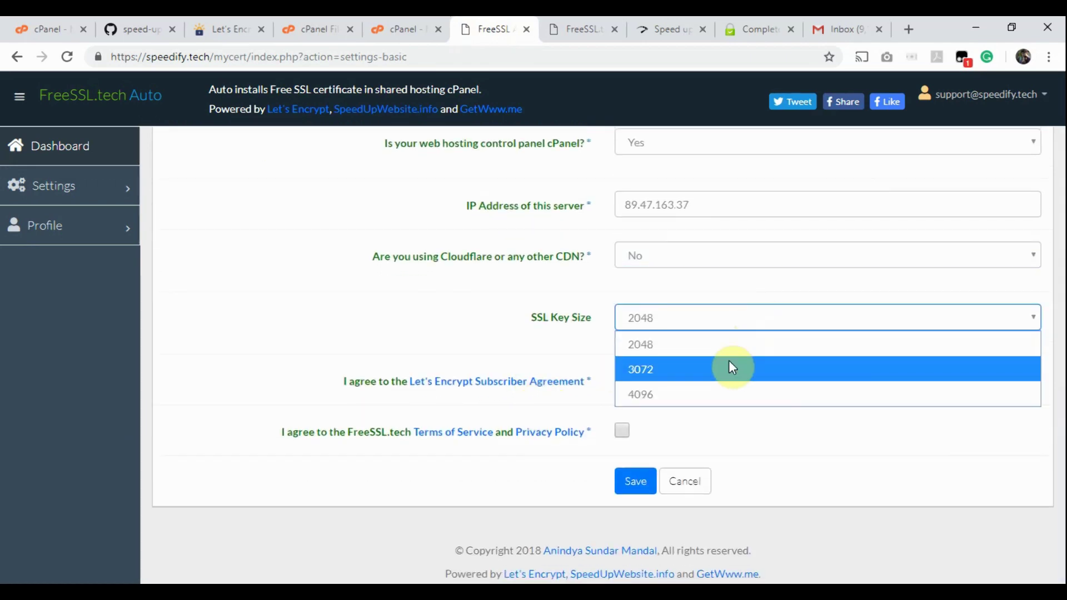
click(714, 394)
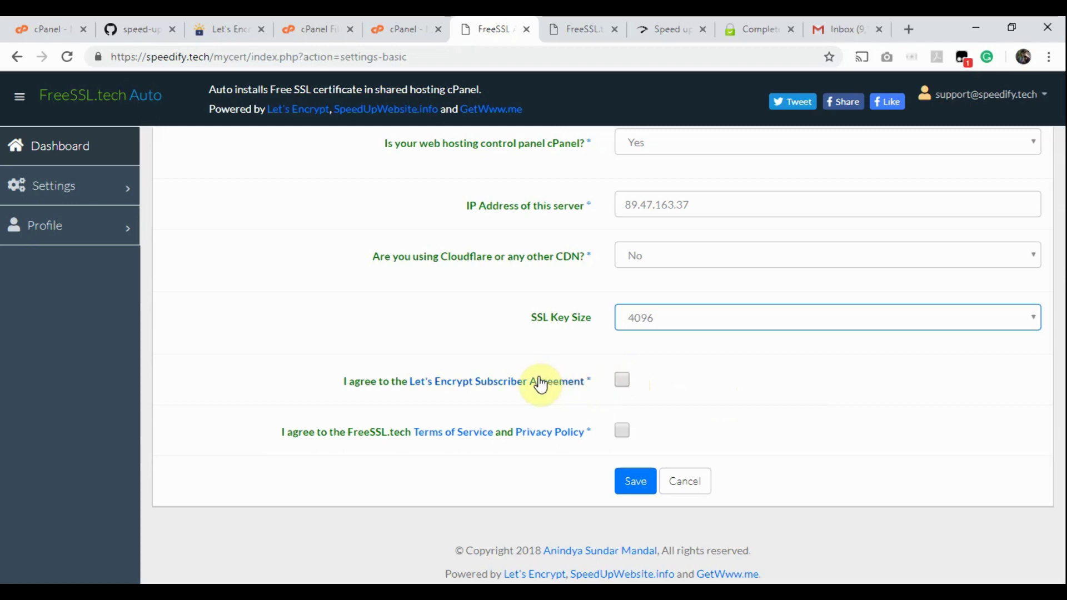
Step: Accept the Let's Encrypt and FreeSSL.tech agreements and save the basic settings
click(620, 380)
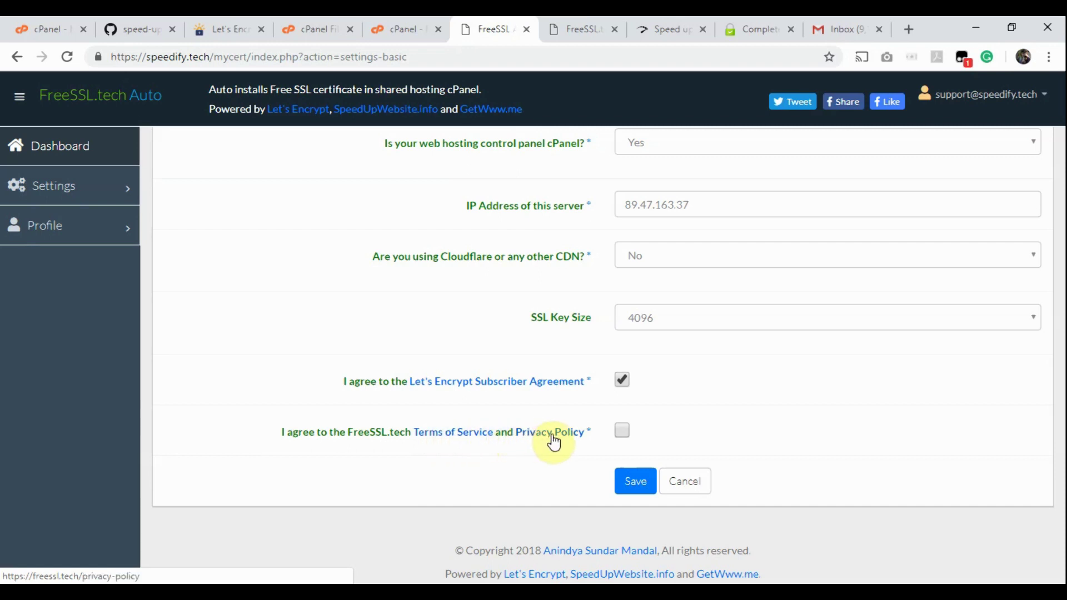
click(622, 431)
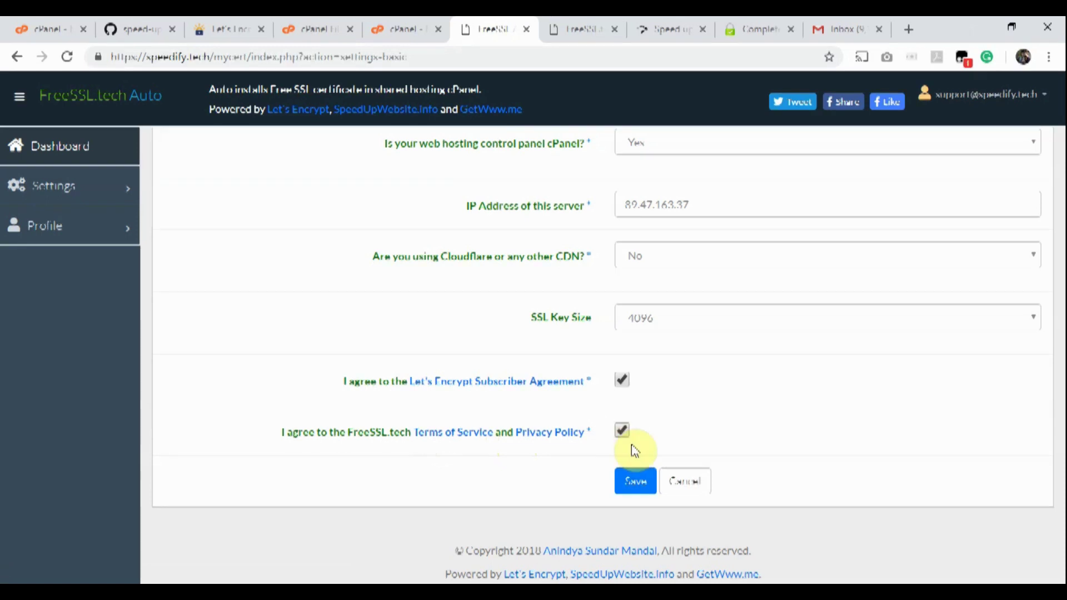
click(636, 483)
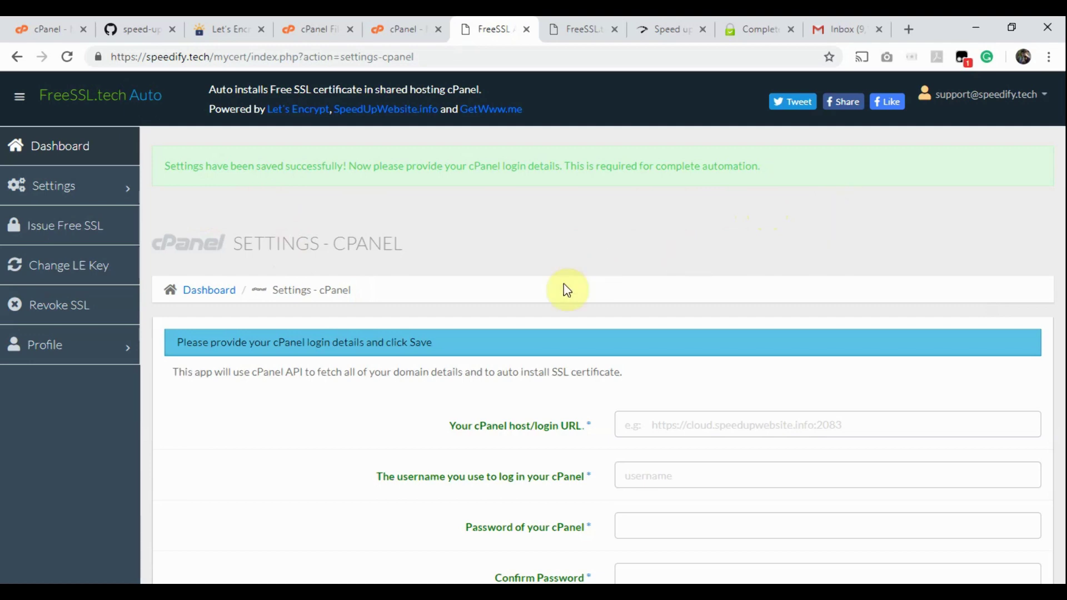
scroll(421, 414, down, 2)
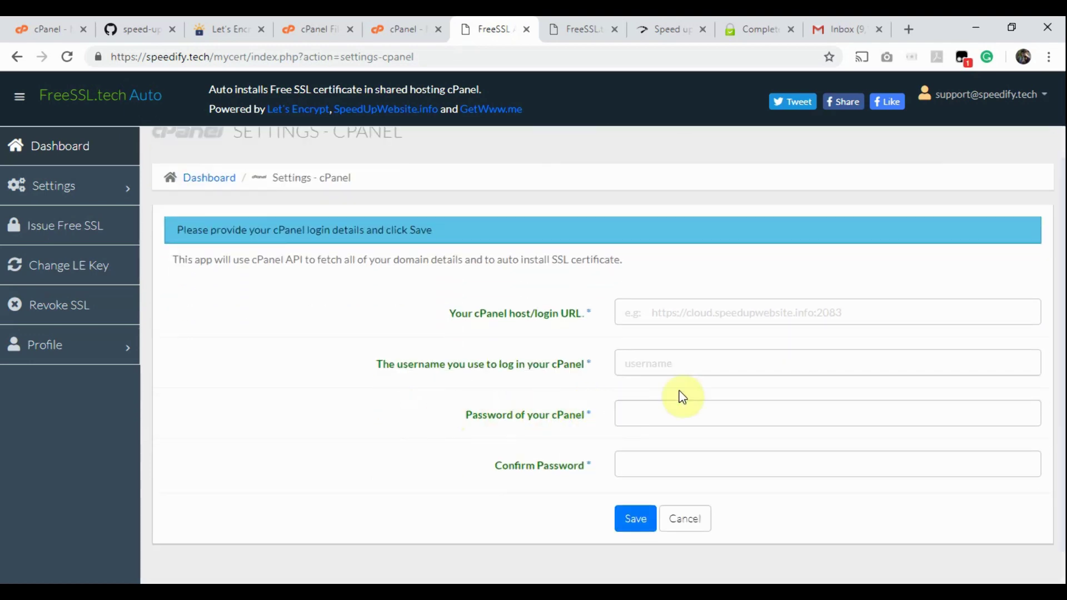
click(400, 23)
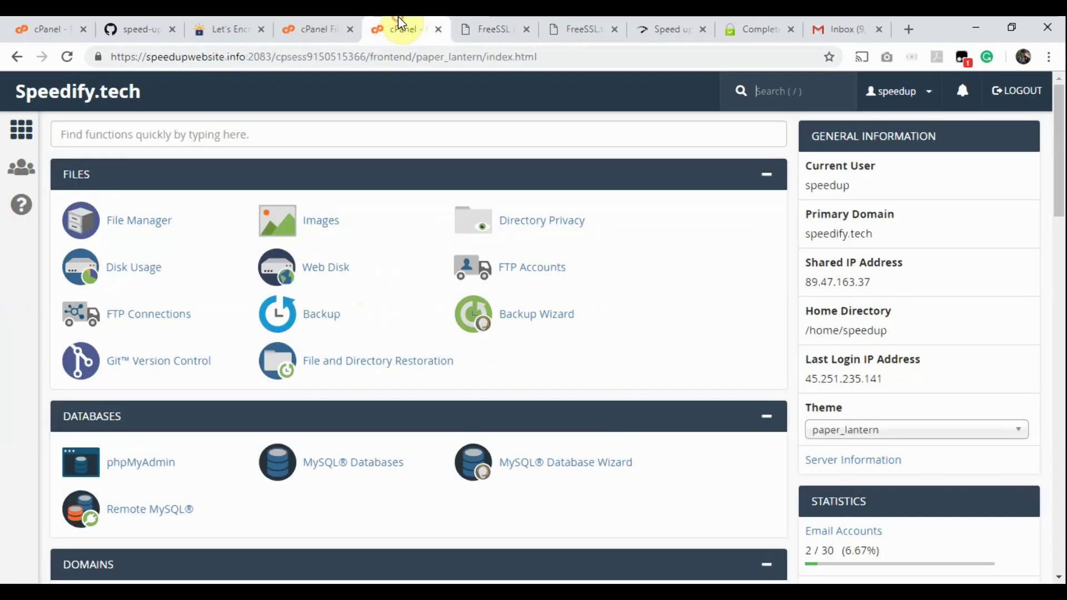
click(118, 57)
drag(117, 56, 272, 61)
key(ctrl+c)
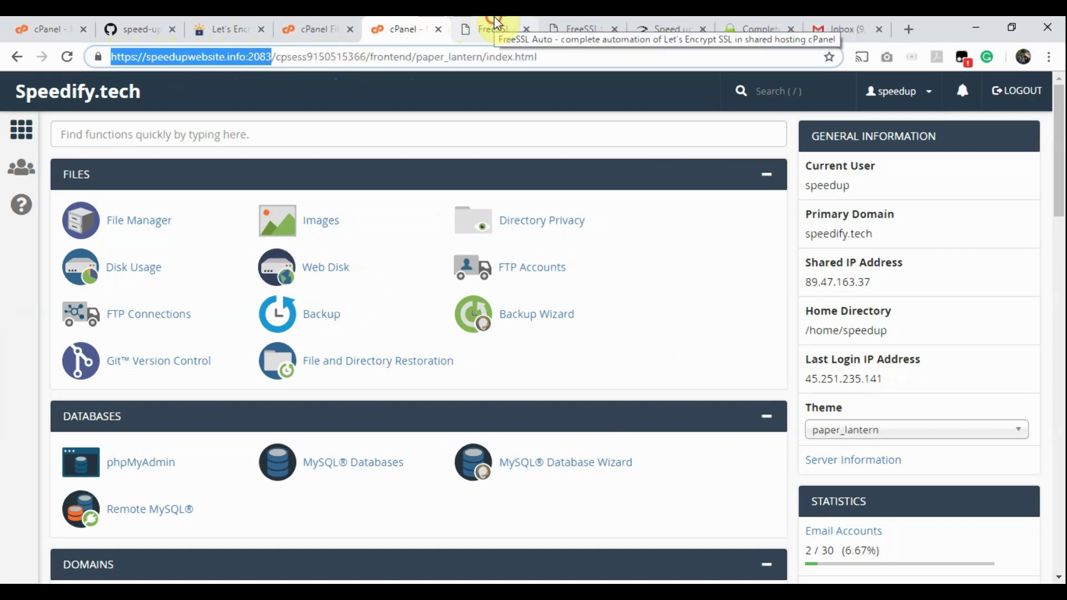
click(493, 29)
click(631, 268)
key(ctrl+v)
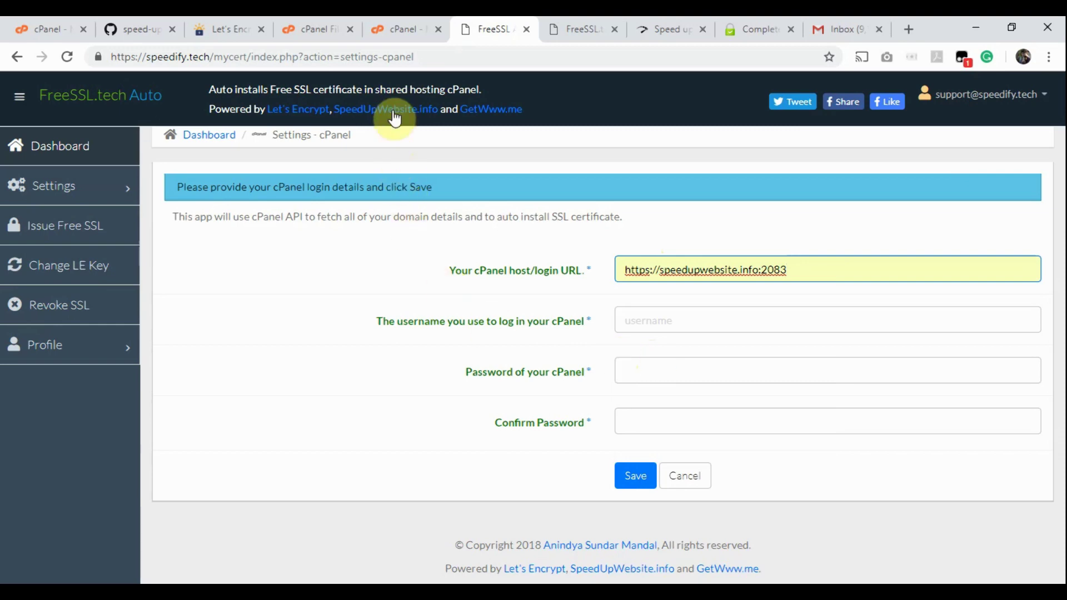
click(396, 30)
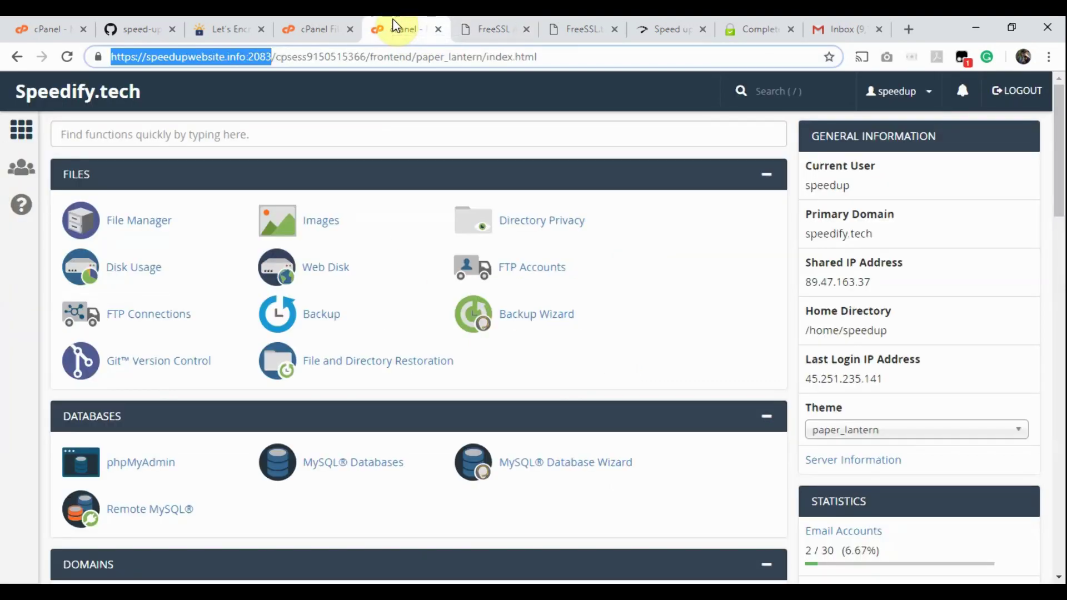
drag(804, 185, 860, 188)
key(ctrl+c)
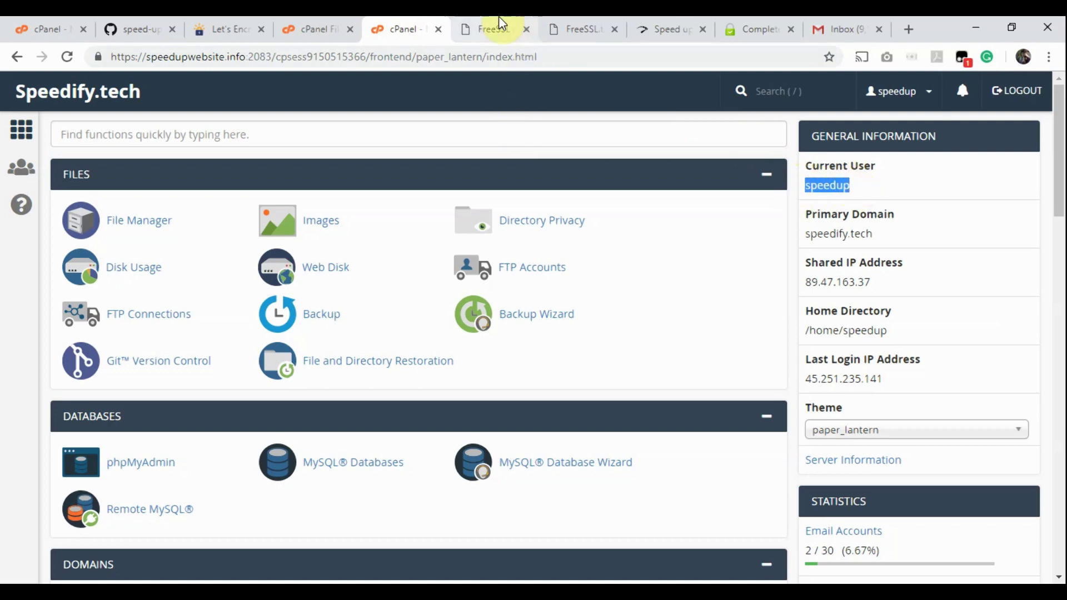
click(494, 25)
click(655, 328)
key(ctrl+v)
Step: Paste the cPanel password into both password fields and save the login settings
click(650, 367)
key(ctrl+v)
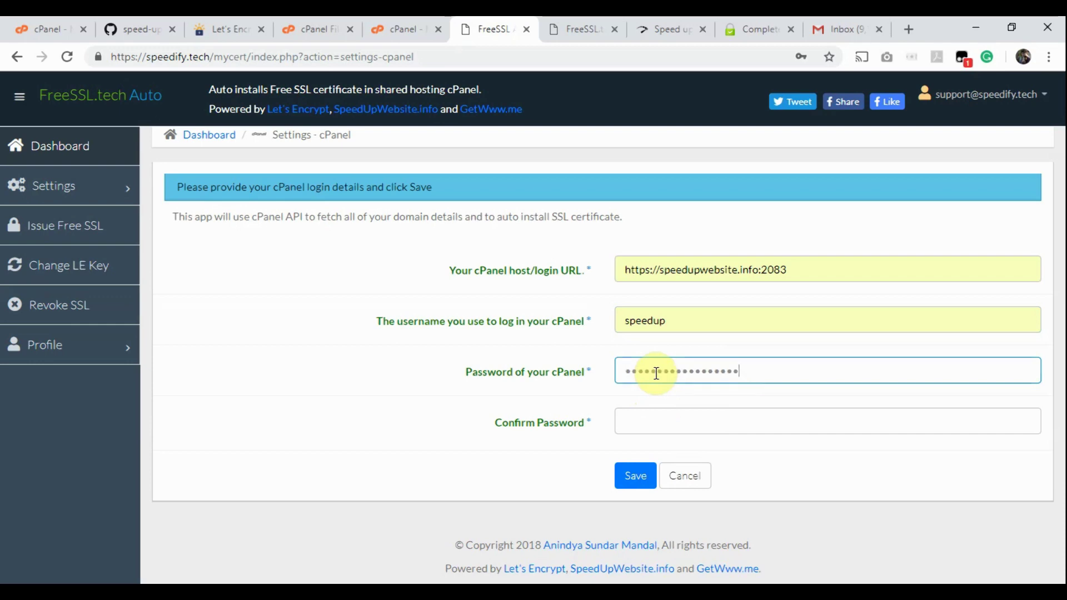
click(642, 428)
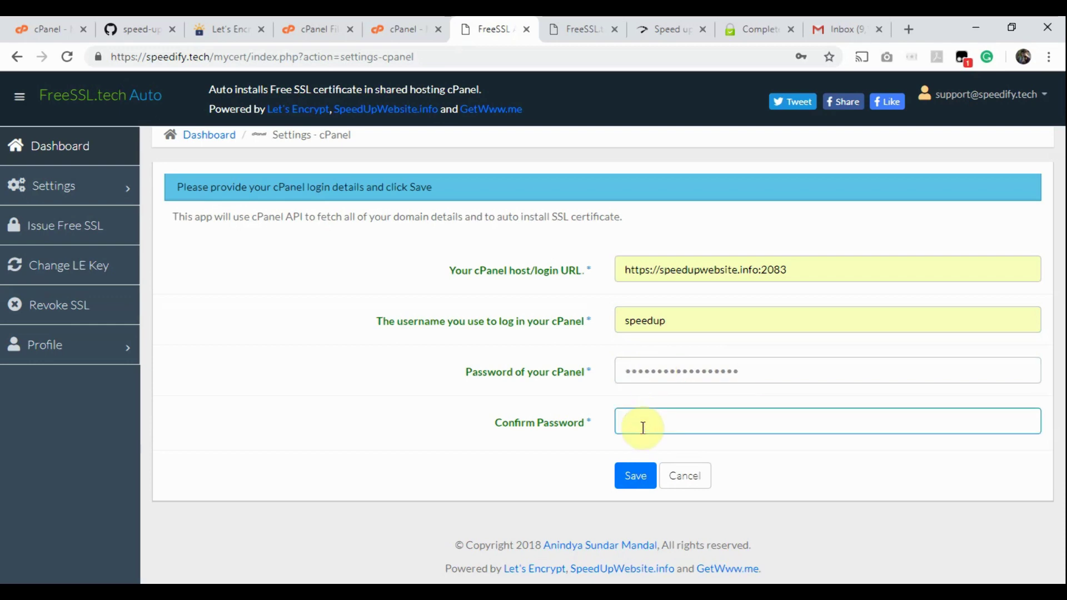
key(ctrl+v)
click(637, 477)
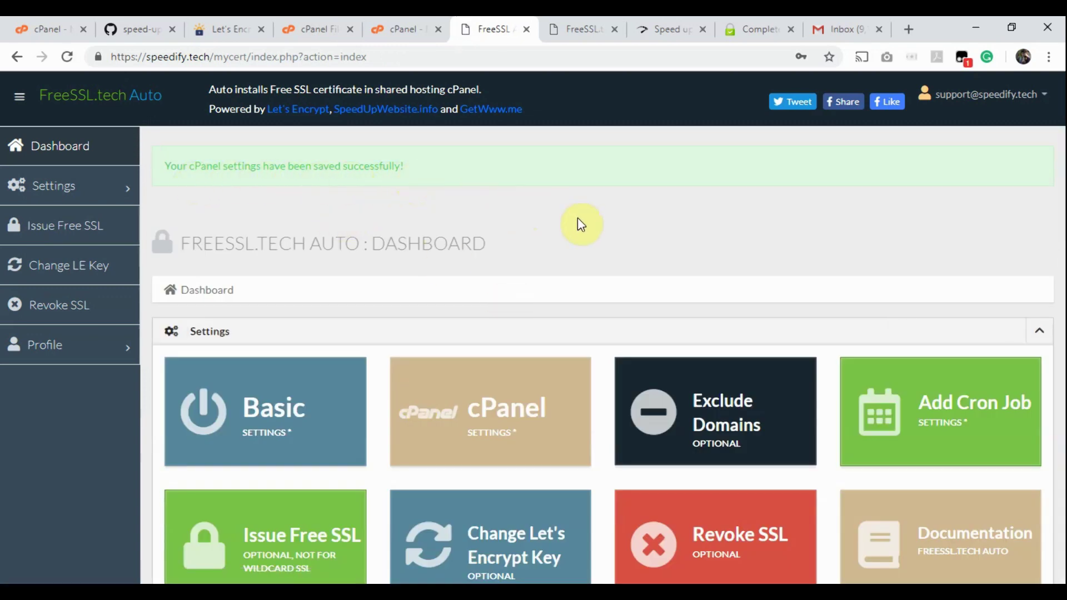
scroll(578, 218, down, 2)
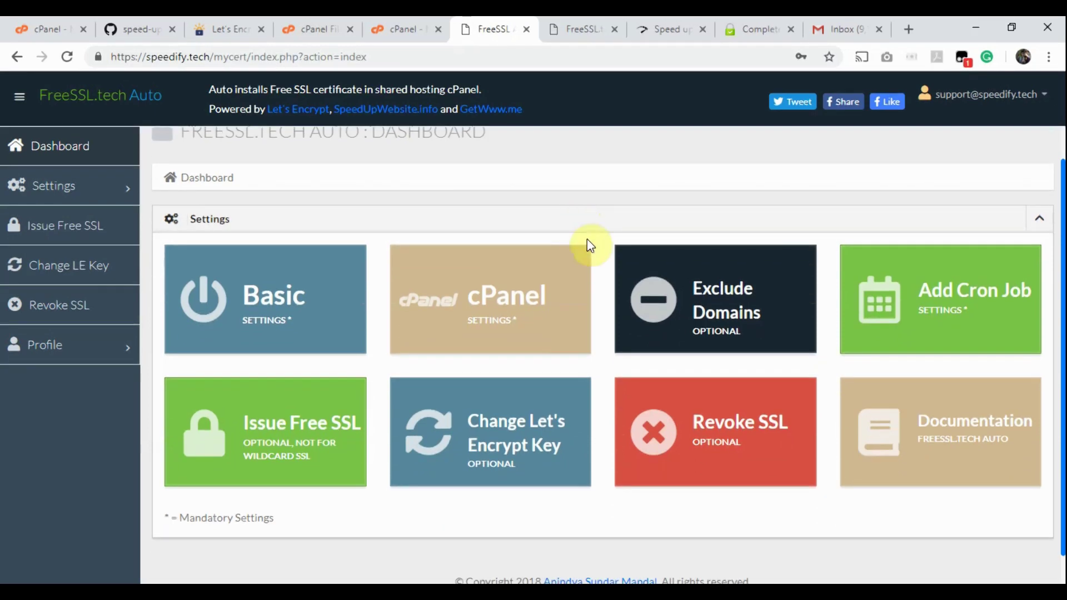
click(710, 296)
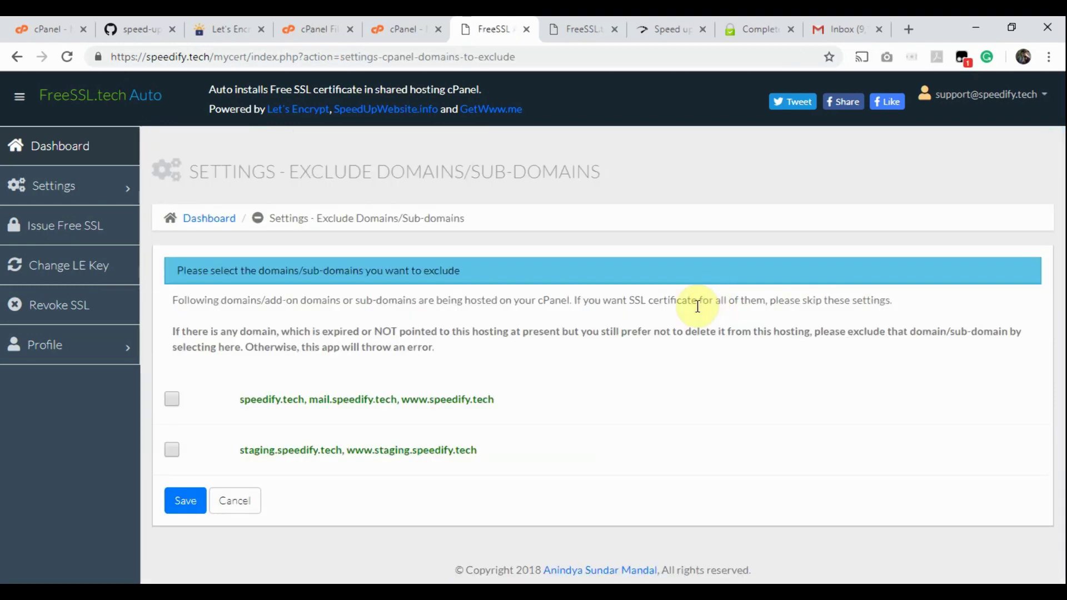
drag(236, 449, 483, 445)
key(ctrl+shift+Tab)
drag(56, 456, 171, 467)
click(203, 489)
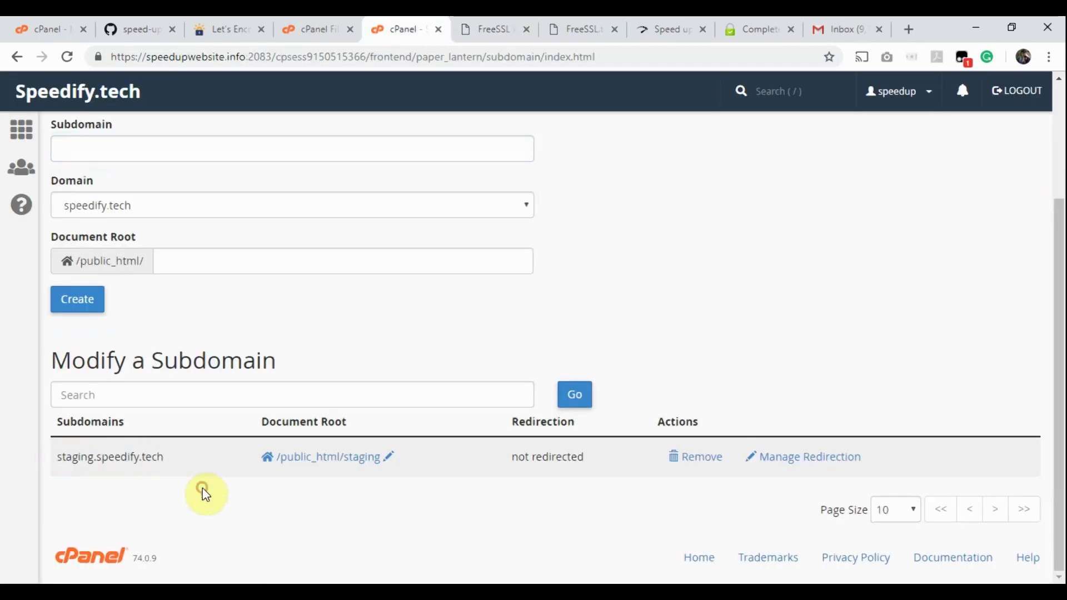
click(498, 22)
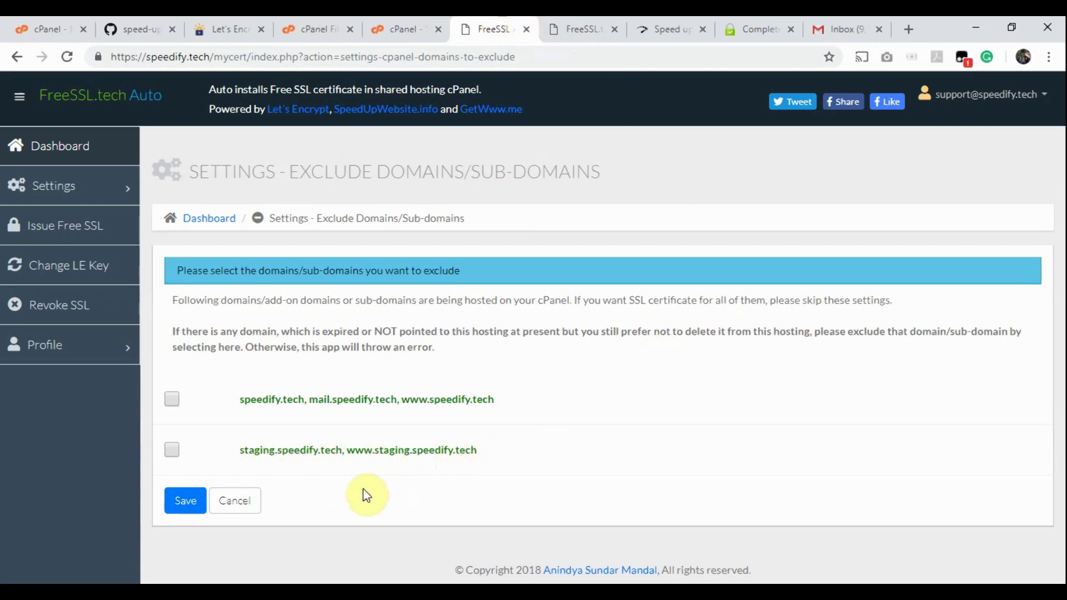
click(236, 507)
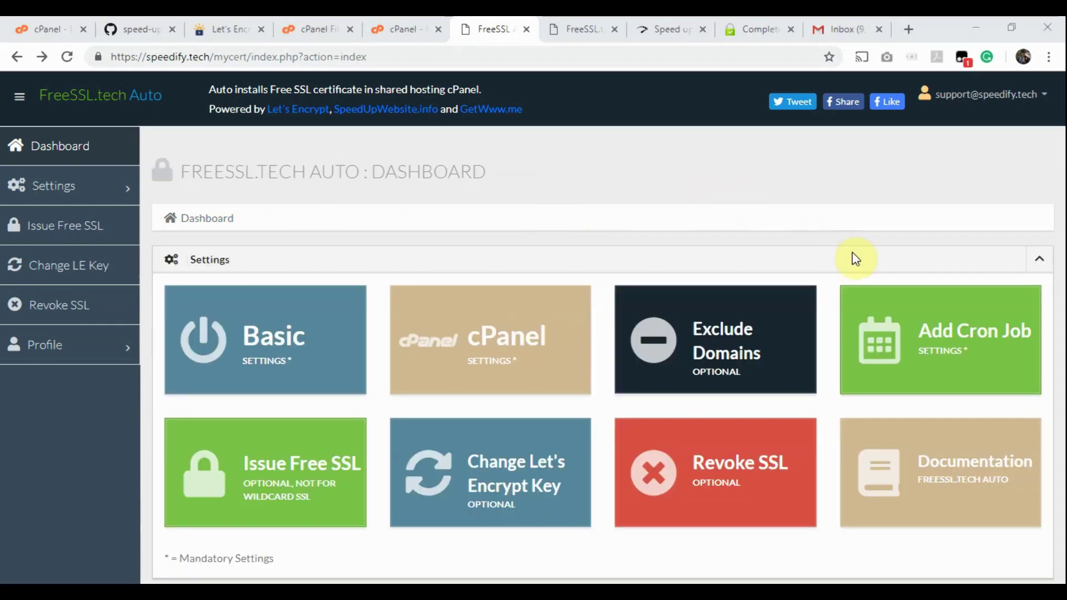
Step: Open the FreeSSL cron job settings and check that cPanel Cron Jobs lists no jobs yet
click(938, 341)
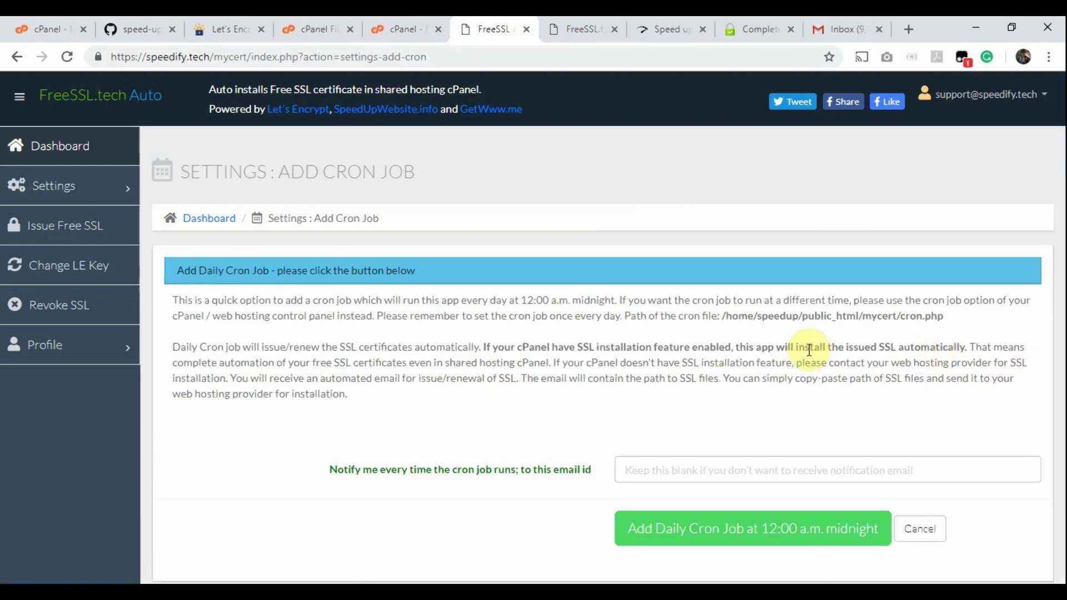
click(391, 27)
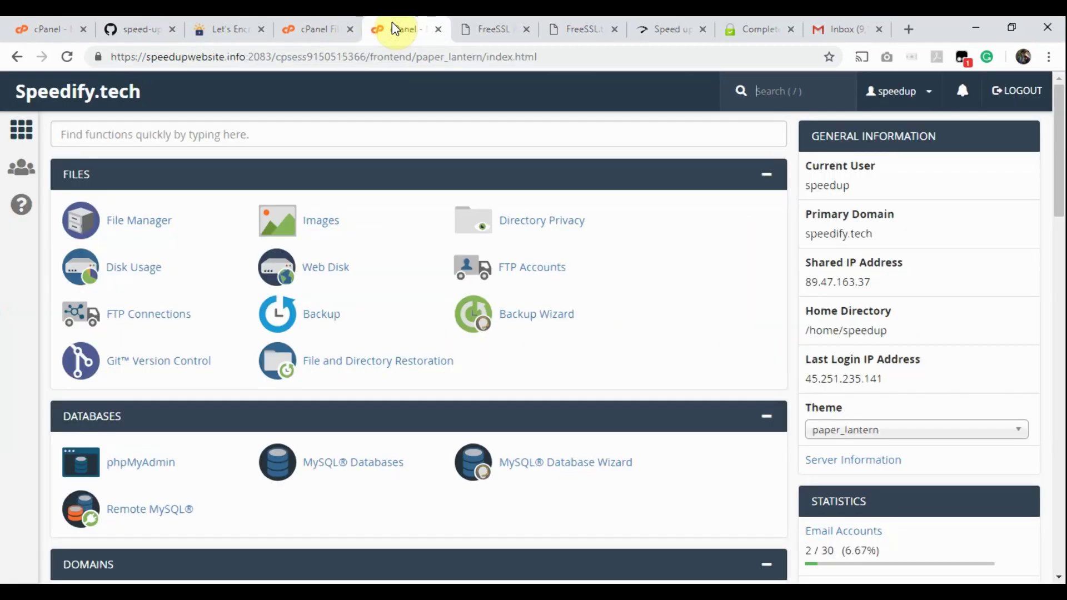
click(181, 135)
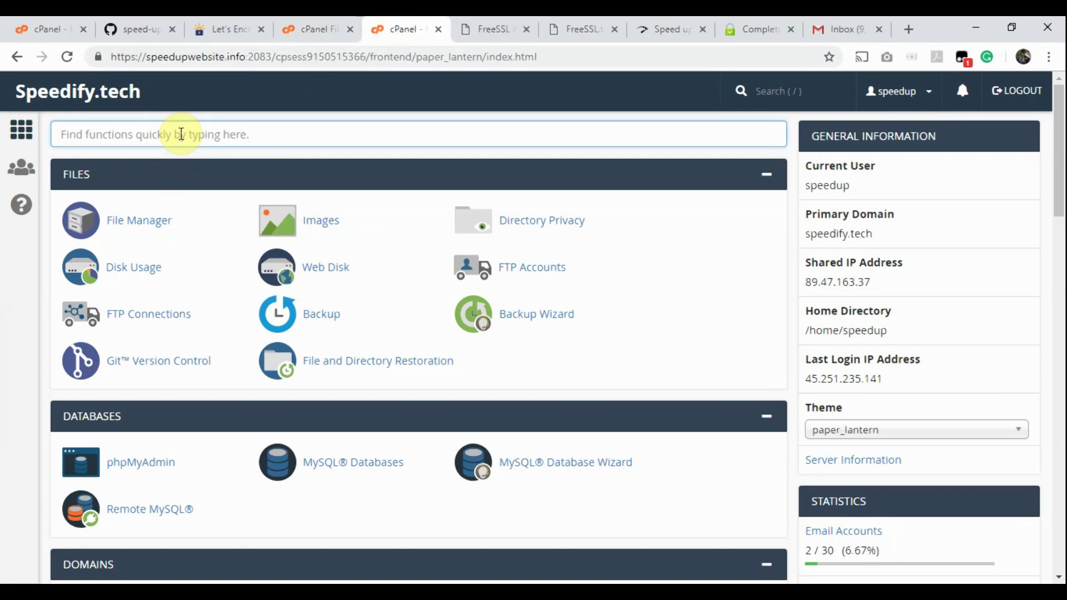
text(cron)
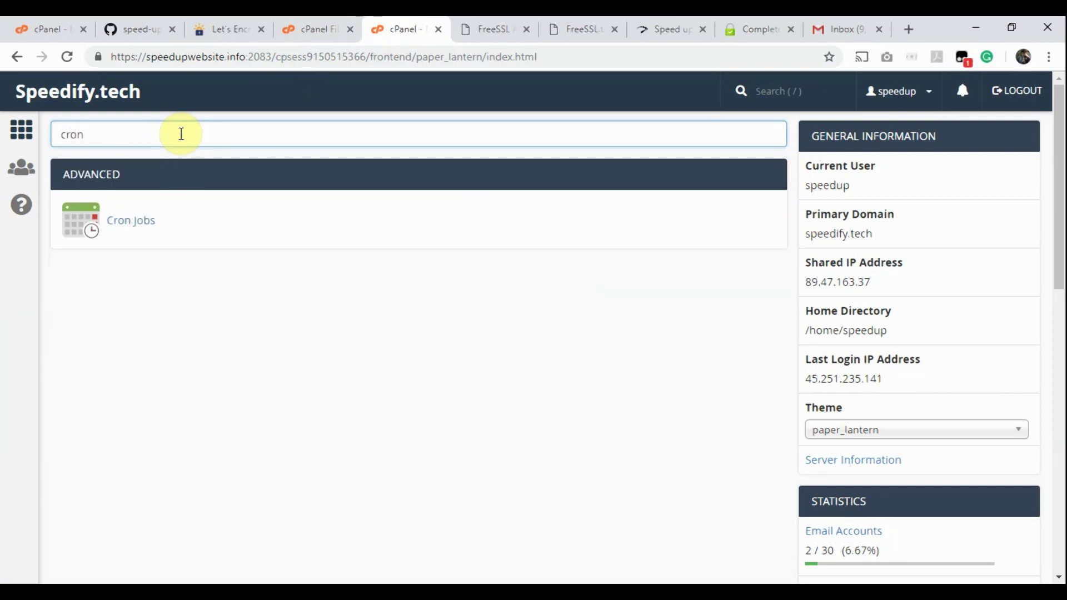
click(131, 221)
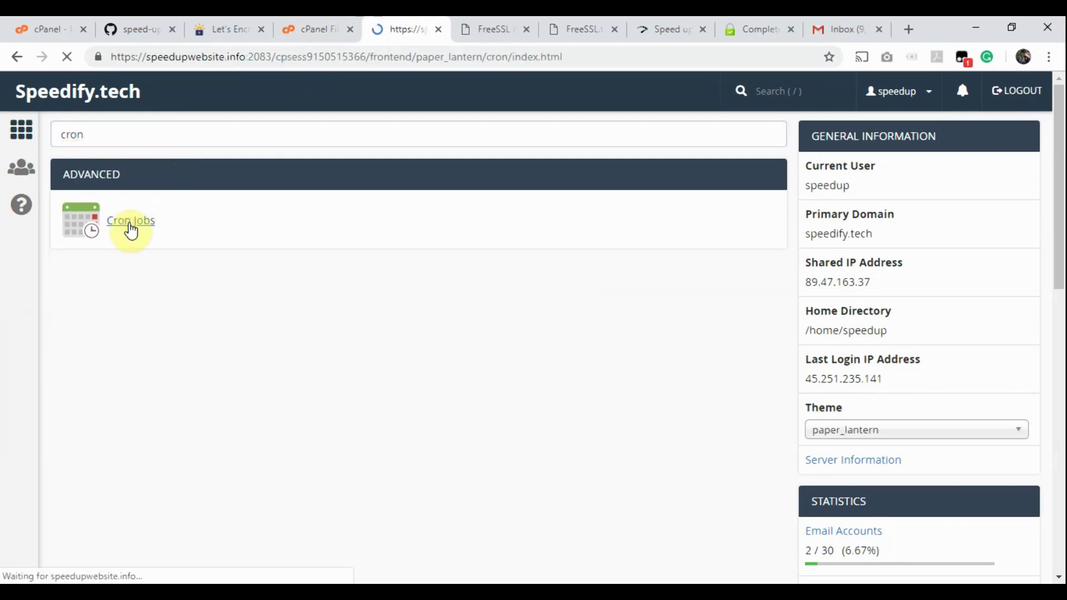
scroll(69, 382, down, 4)
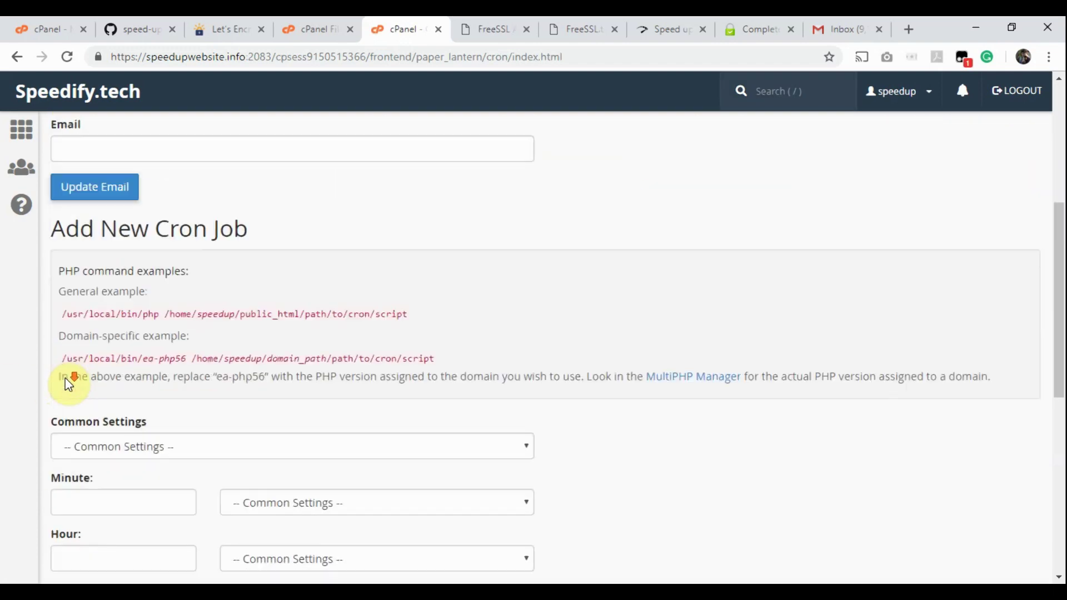
scroll(69, 382, down, 9)
drag(62, 491, 145, 495)
click(509, 320)
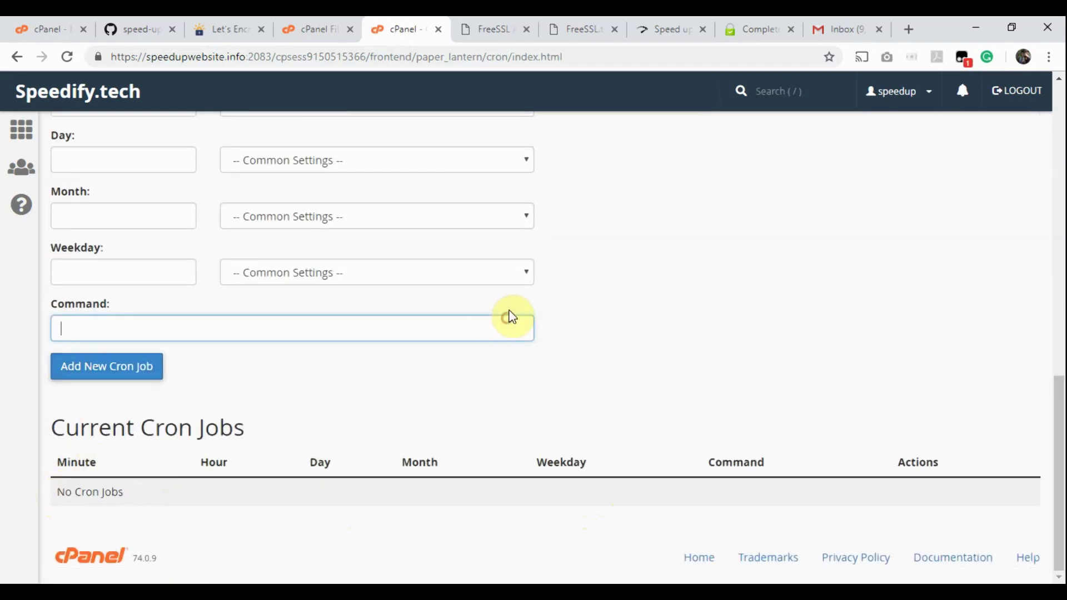
Step: Fill in the support notification e-mail and add the daily 12:00 a.m. cron job
click(500, 29)
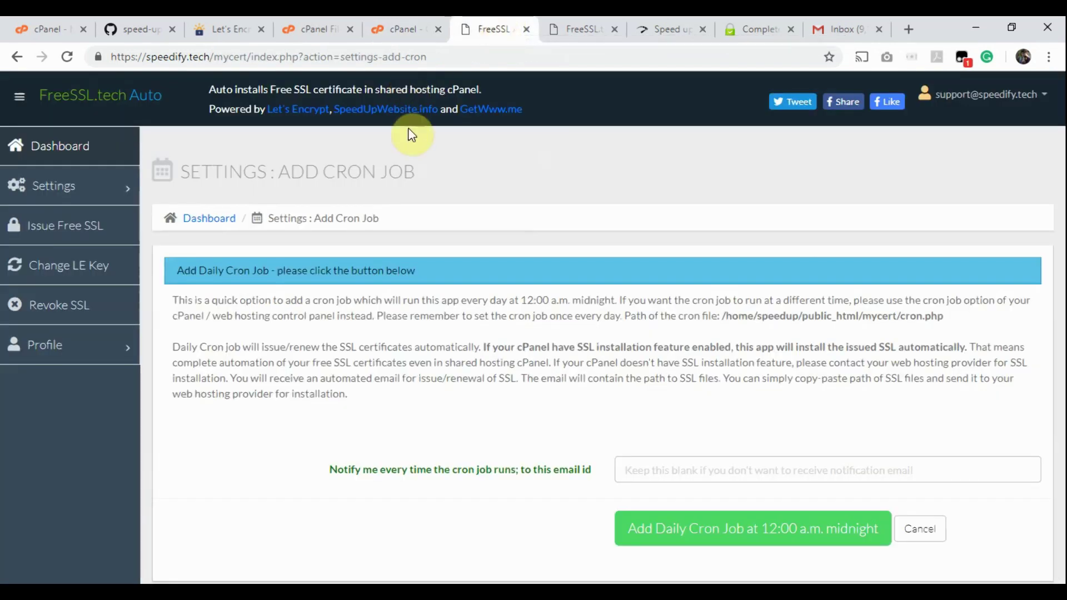
drag(721, 315, 947, 318)
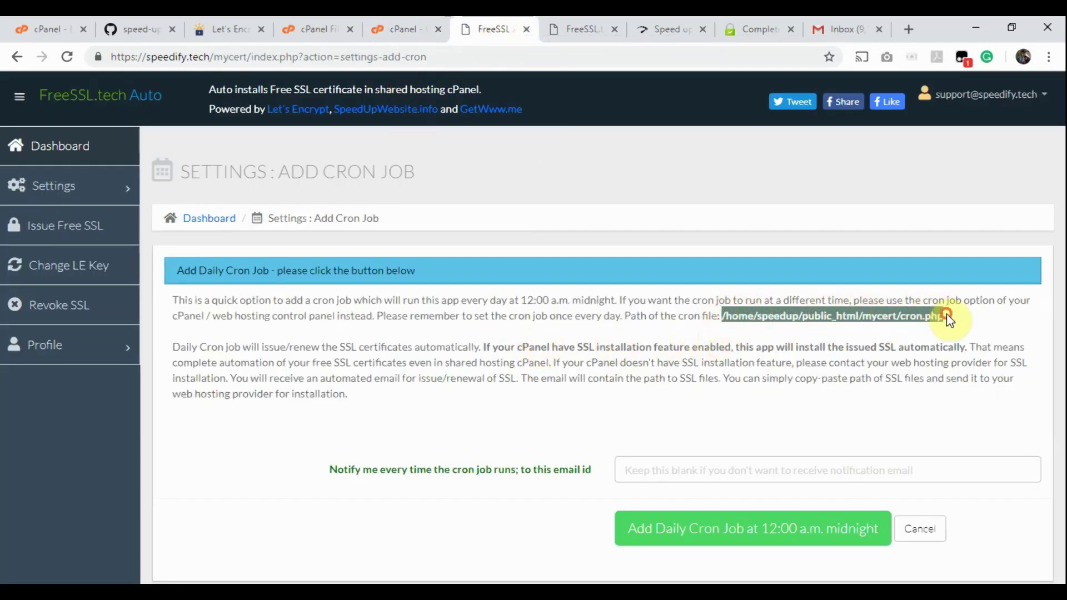
click(487, 411)
click(648, 469)
text(s)
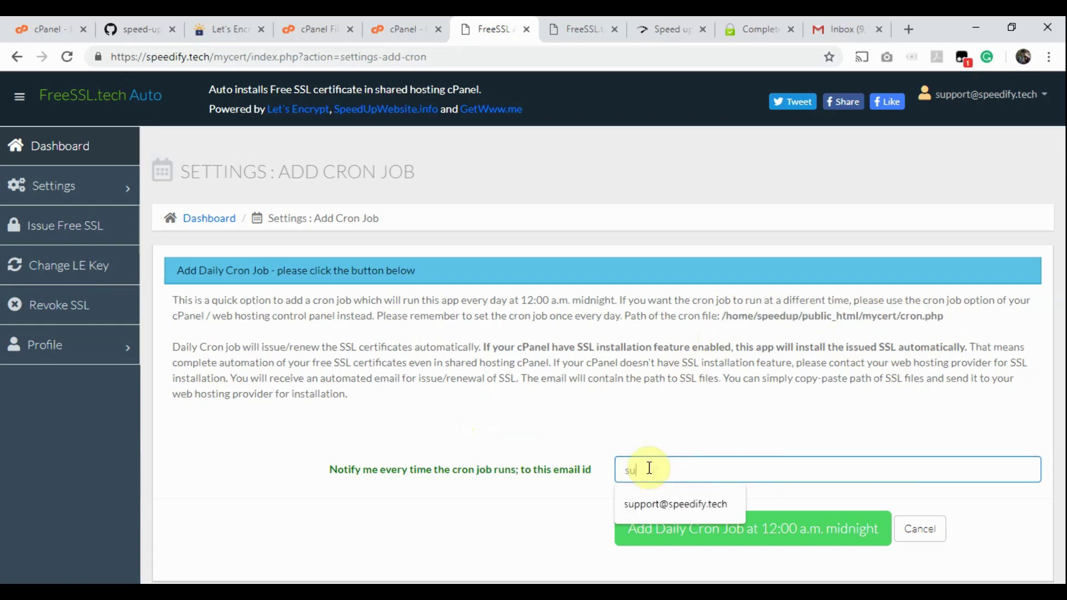
text(u)
click(650, 499)
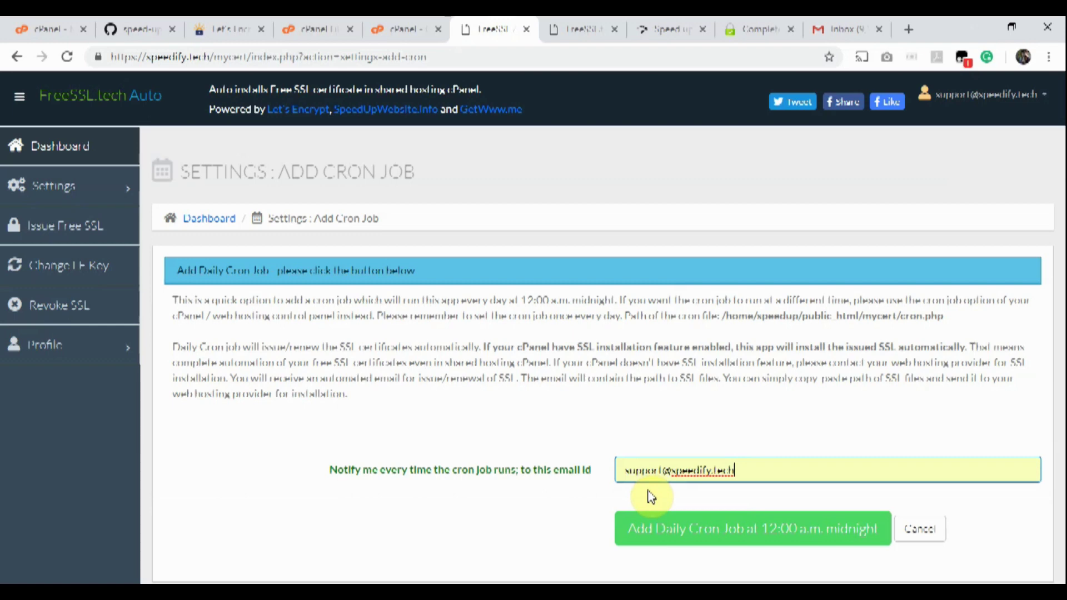
click(727, 538)
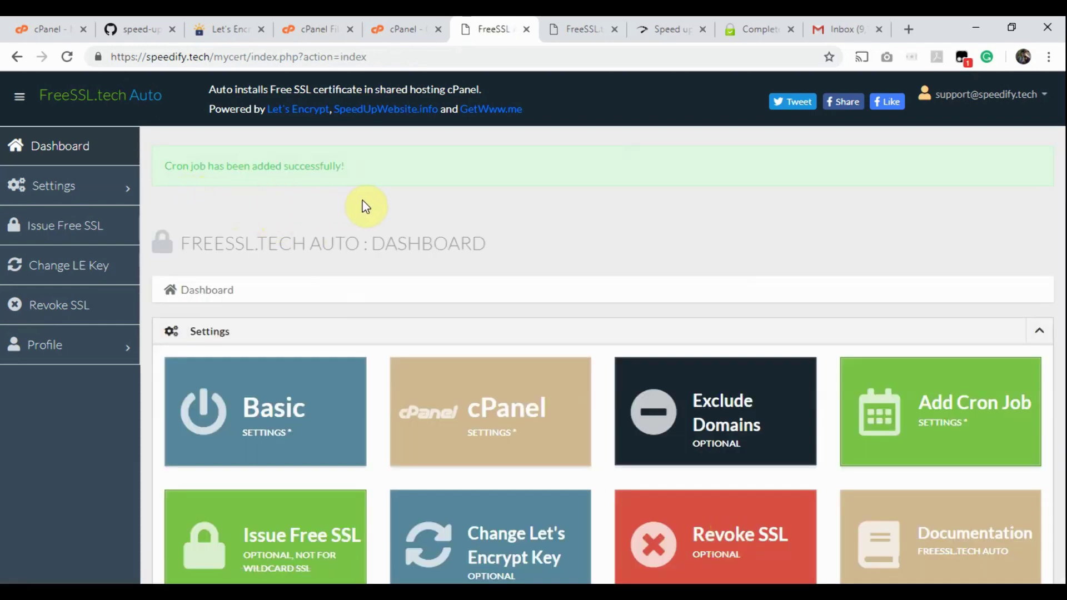
Step: Reload cPanel Cron Jobs to confirm the new midnight cron.php job is listed
click(404, 23)
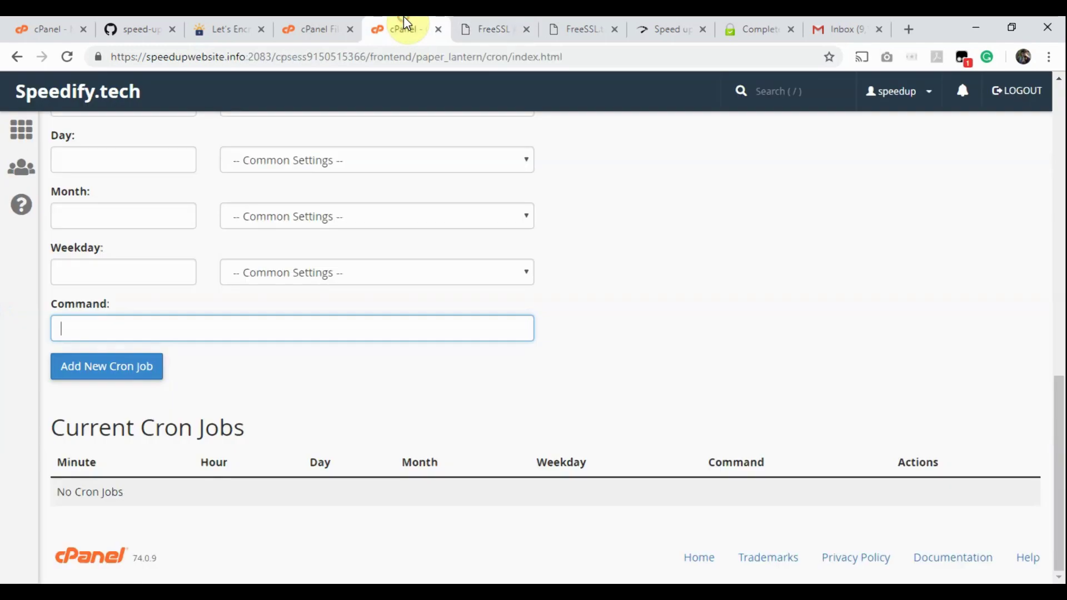
click(66, 56)
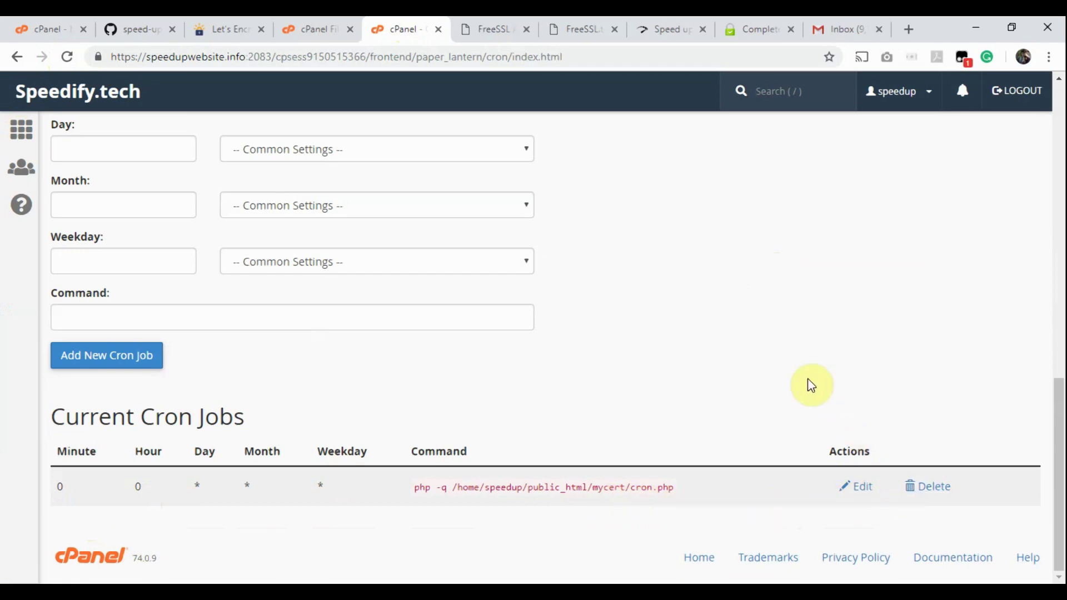
click(22, 135)
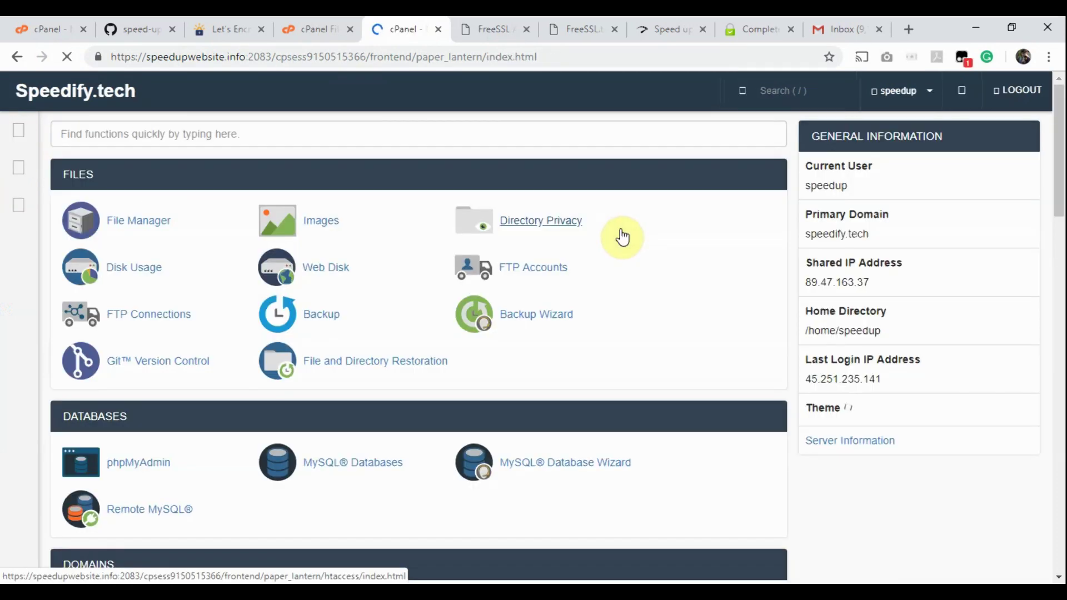
Step: Uninstall the speedify.tech certificate via SSL/TLS > Manage SSL sites
click(346, 132)
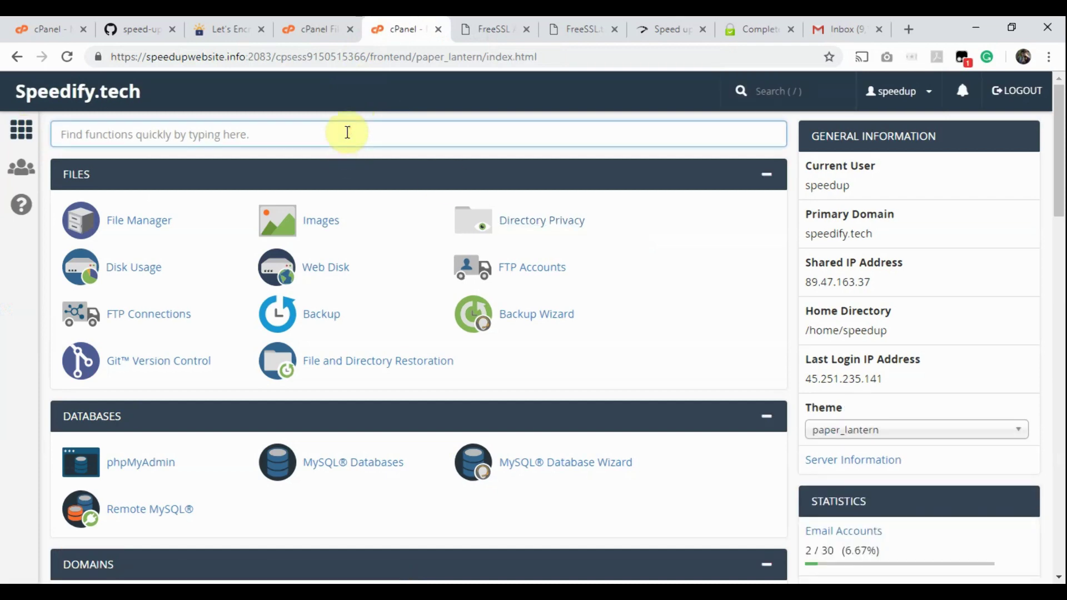
text(ssl)
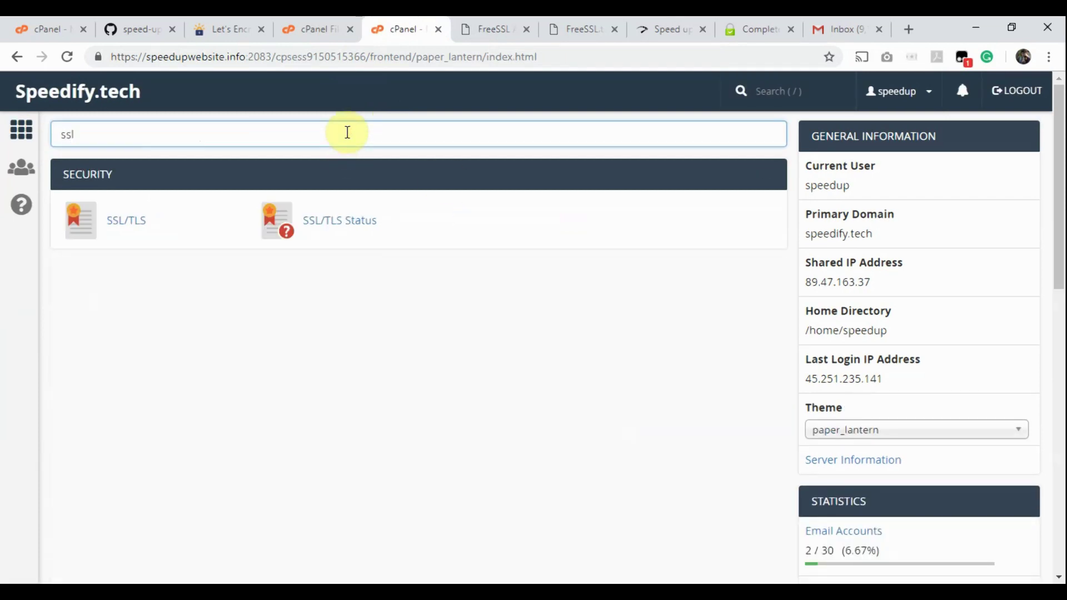
click(126, 226)
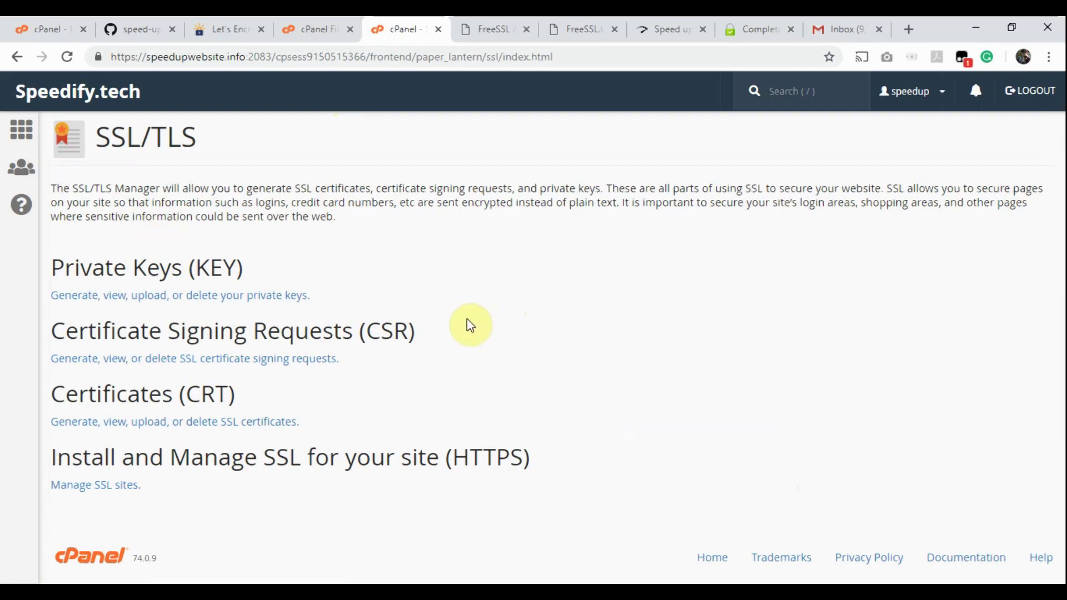
click(102, 498)
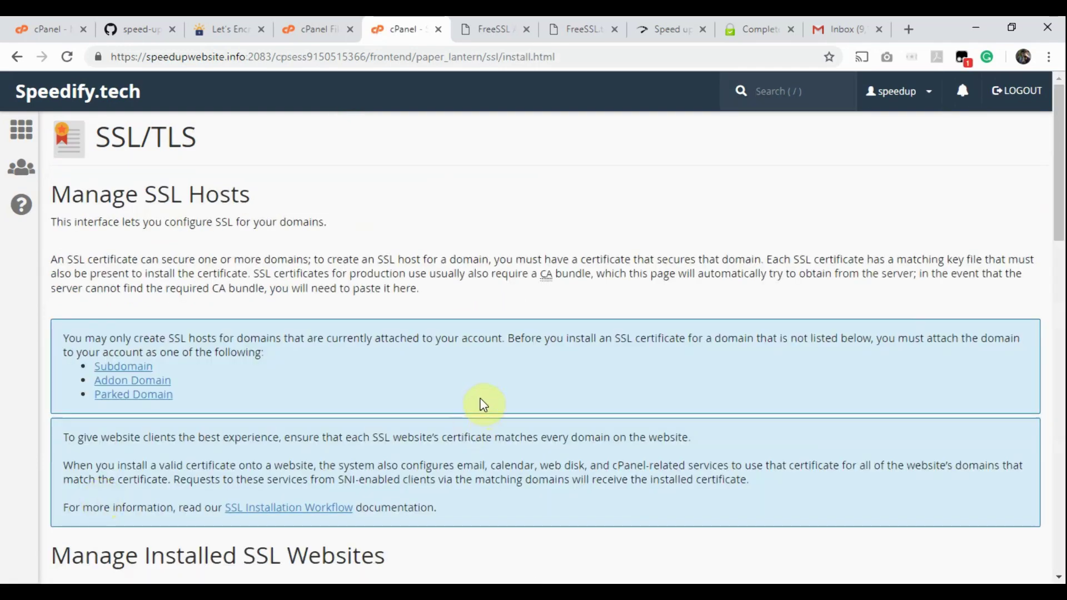
scroll(483, 400, down, 7)
click(349, 247)
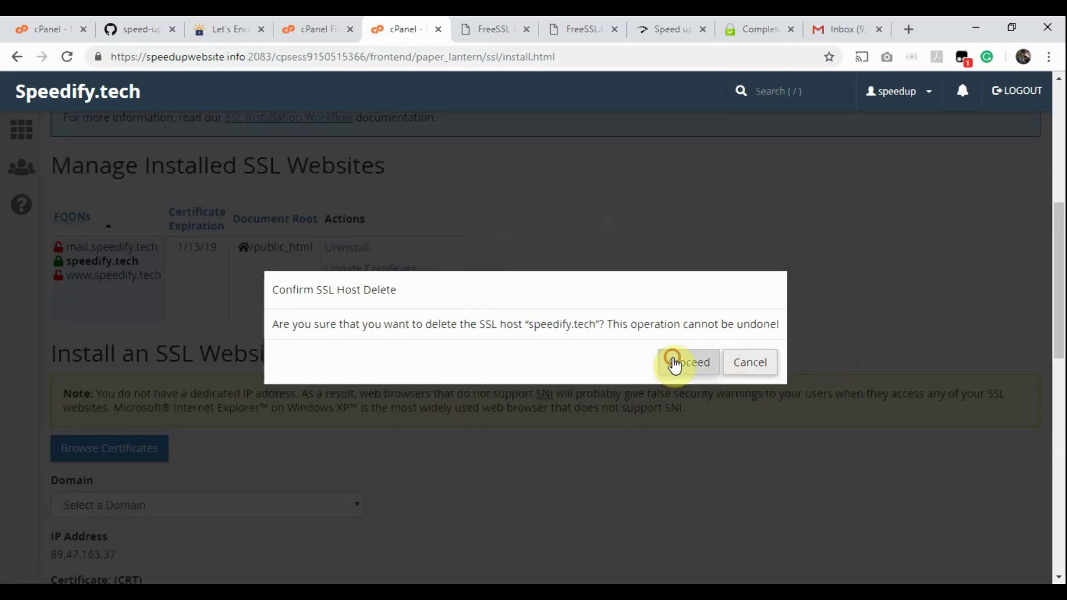
click(675, 363)
scroll(691, 364, up, 1)
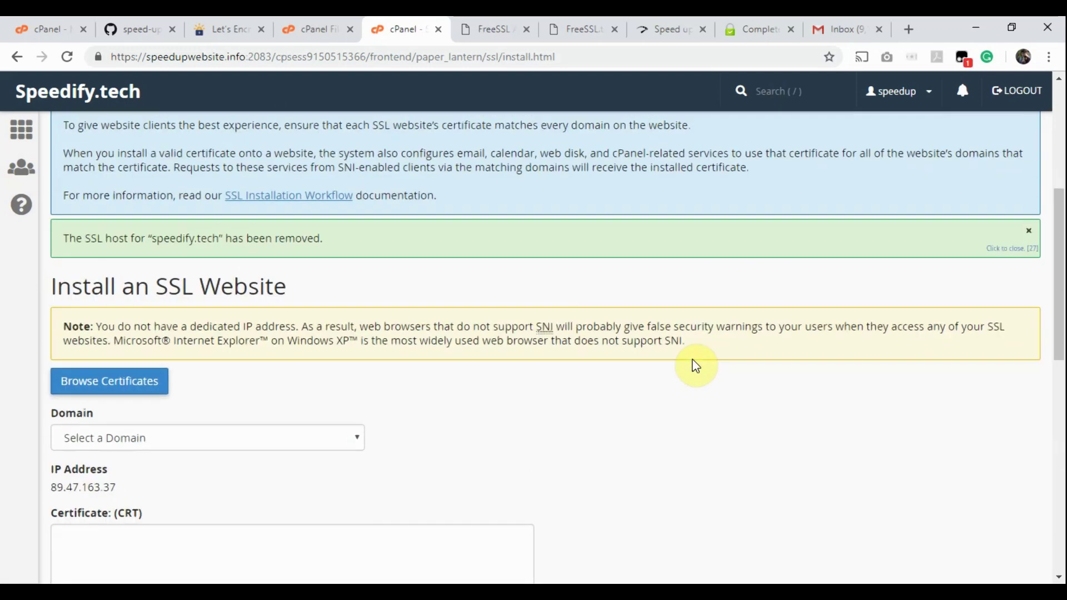
click(671, 23)
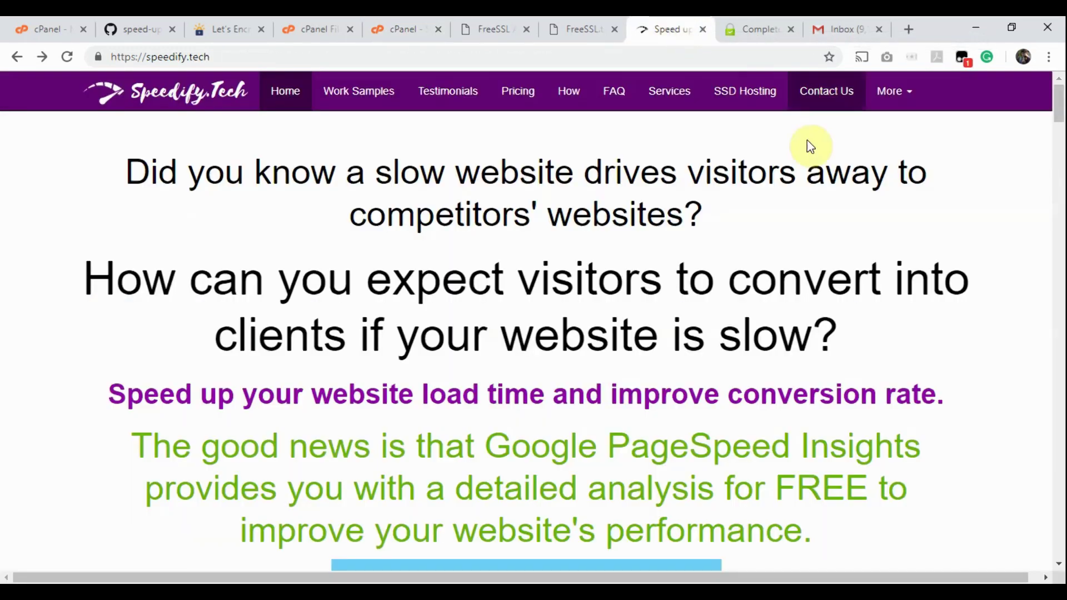
click(65, 56)
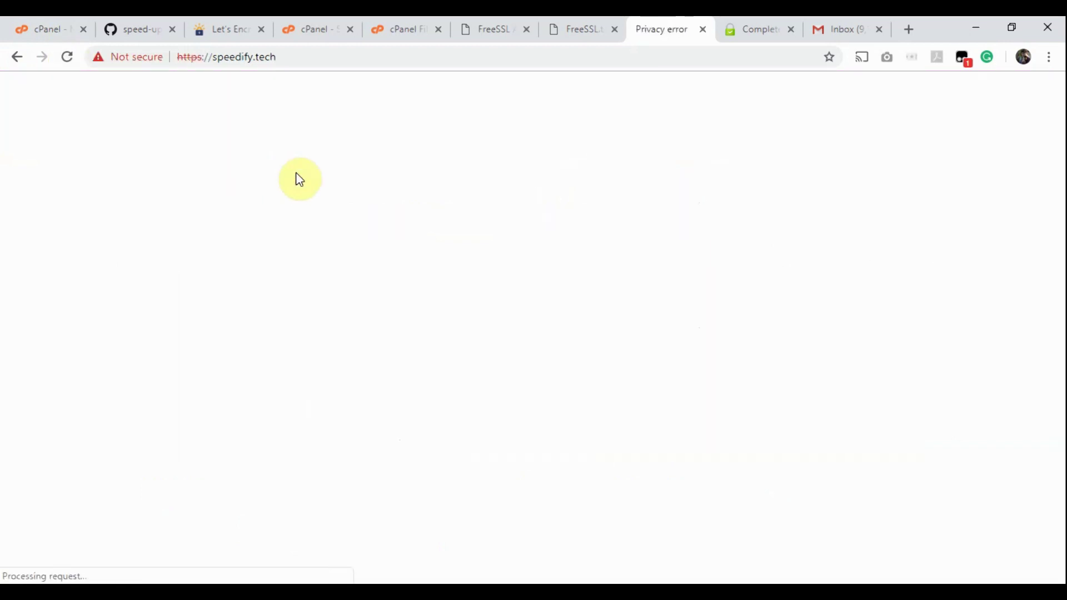
right_click(657, 31)
click(702, 41)
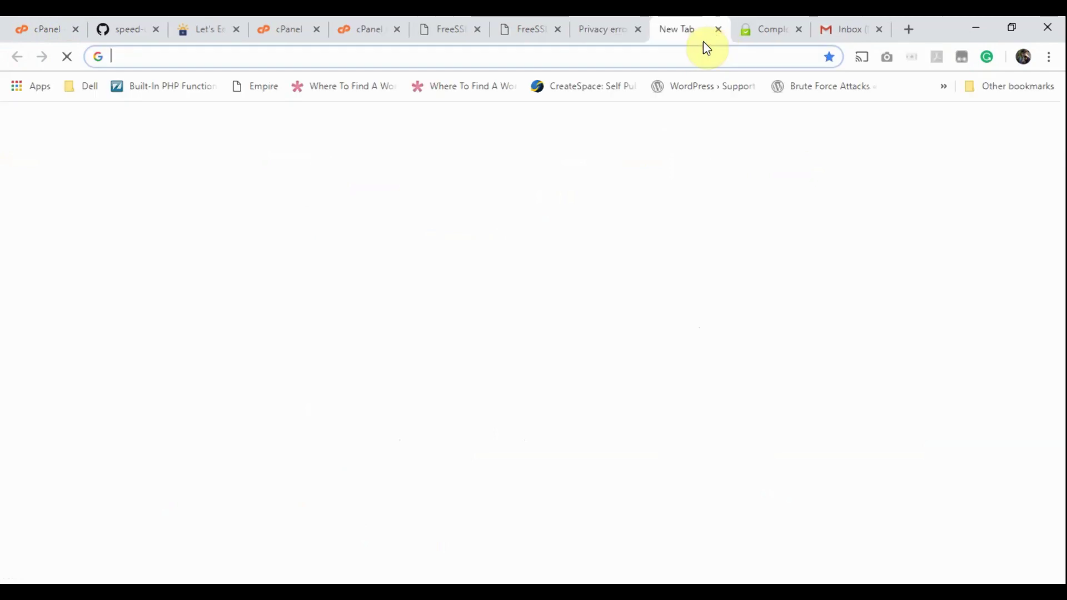
text(https://staging.spee)
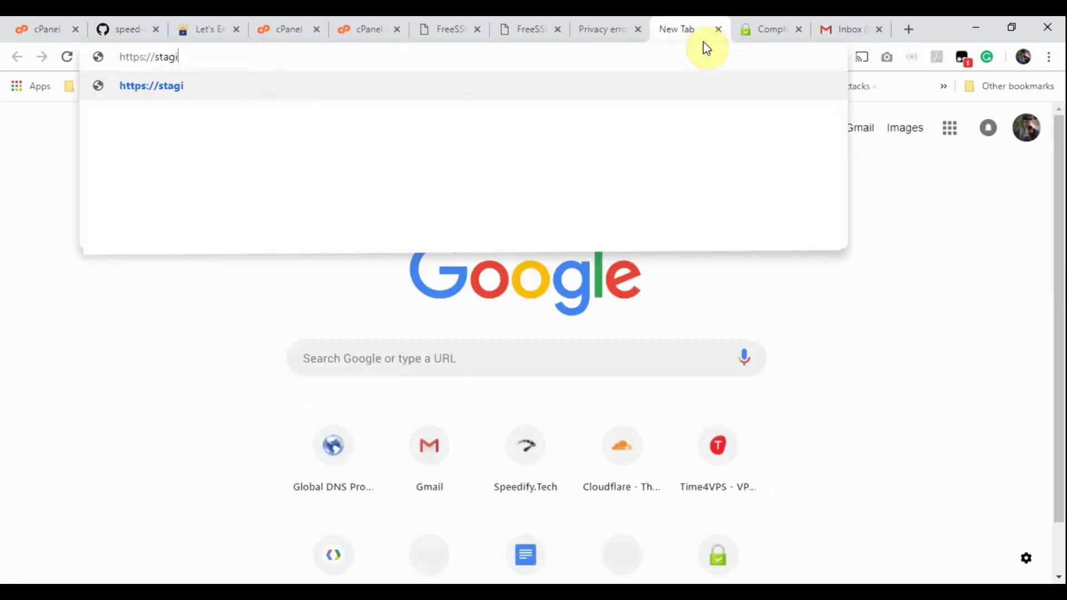
key(Down)
key(Down)
key(Return)
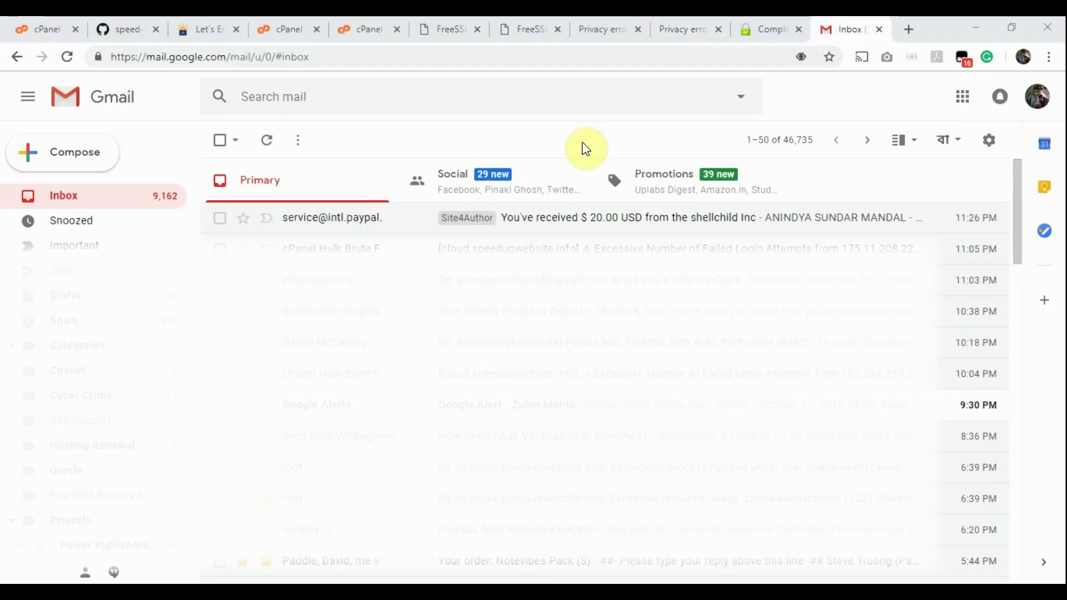
Step: Refresh Gmail and read the FreeSSL.tech Auto email confirming SSL installed on speedify.tech
click(268, 146)
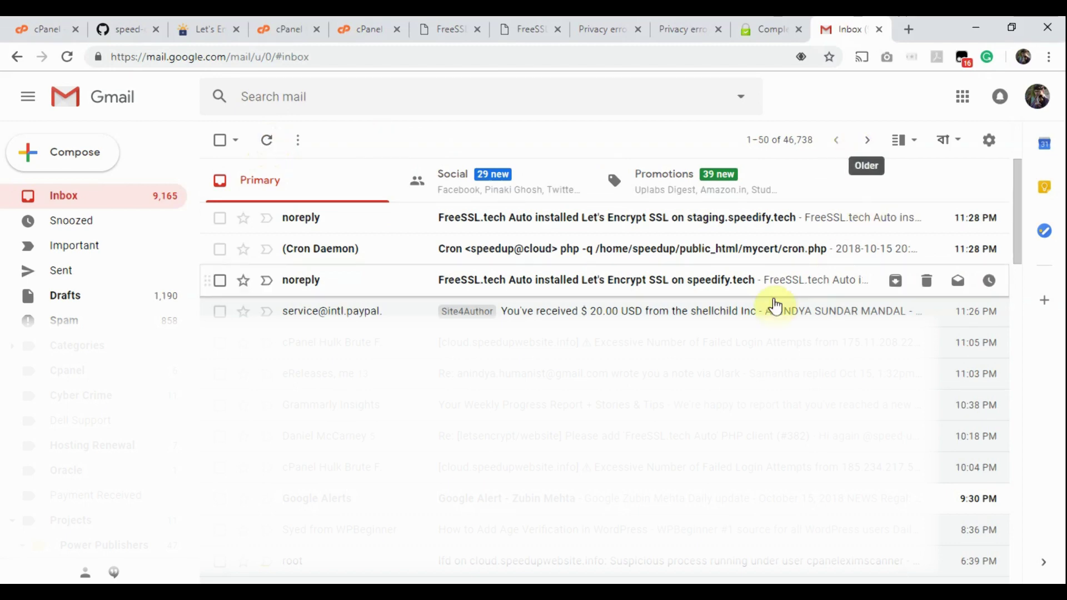
click(513, 286)
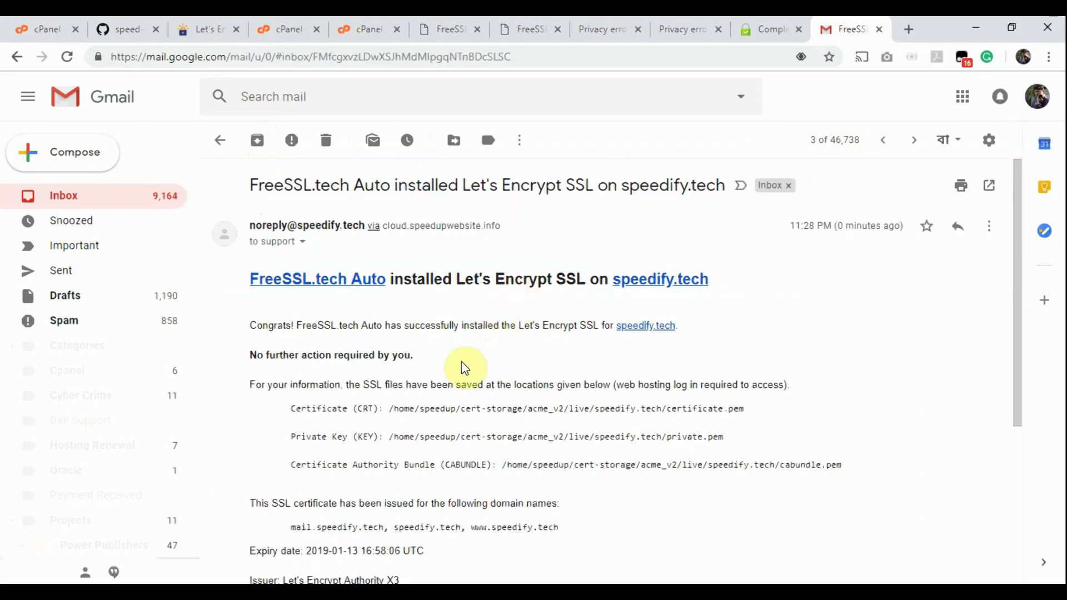
scroll(463, 361, down, 2)
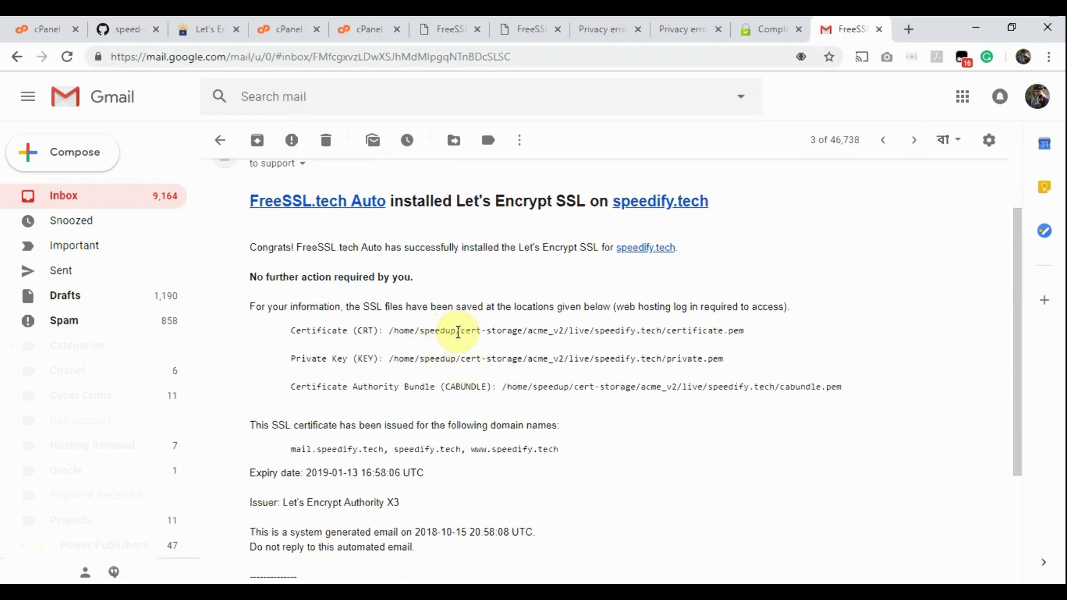
drag(388, 330, 743, 330)
click(289, 307)
drag(248, 277, 436, 283)
click(436, 282)
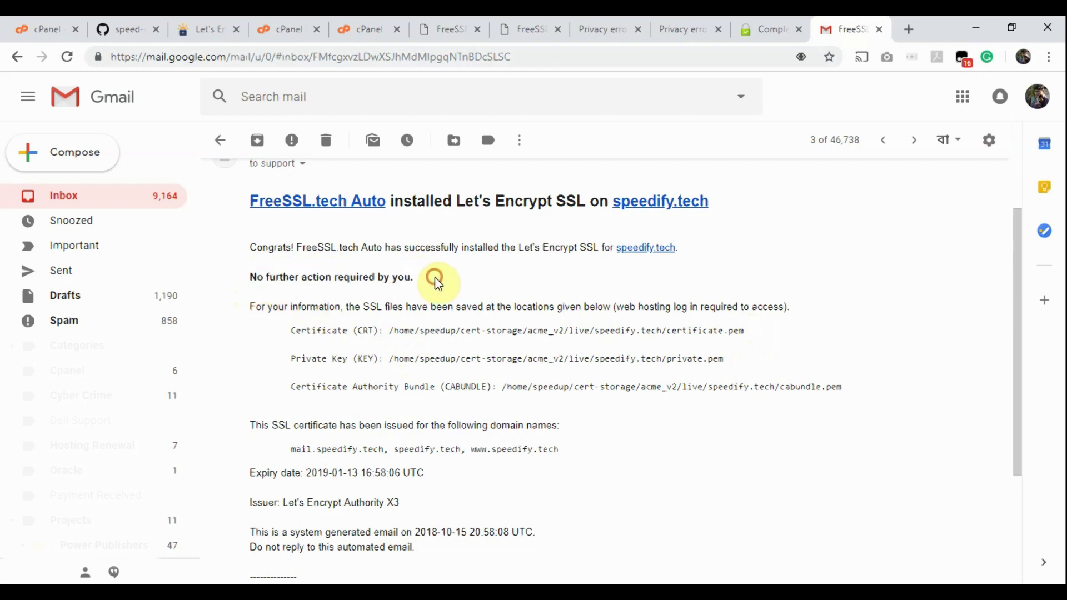
scroll(435, 281, up, 2)
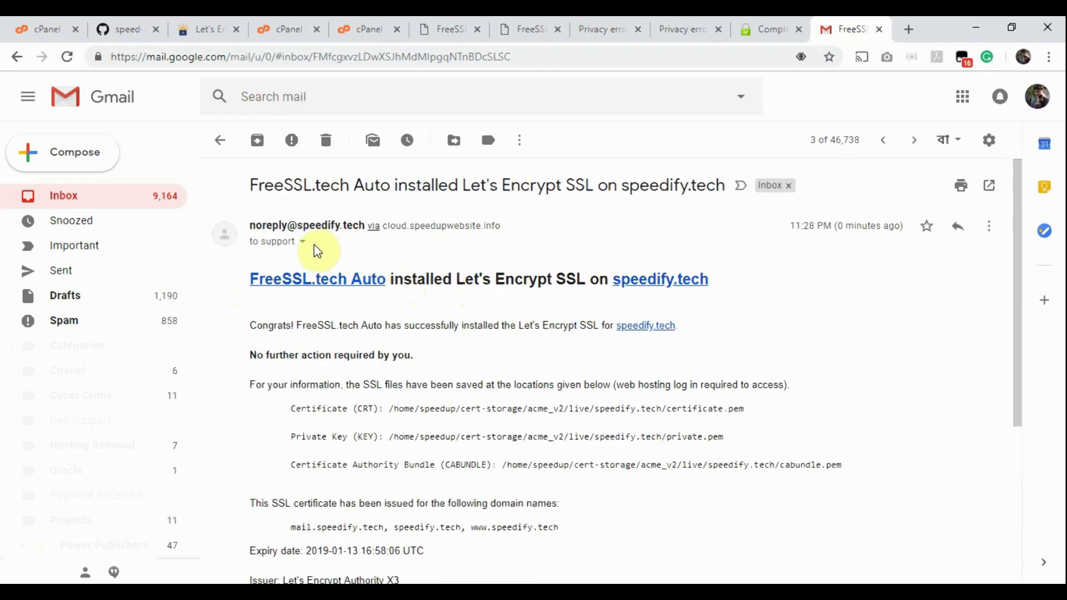
click(220, 139)
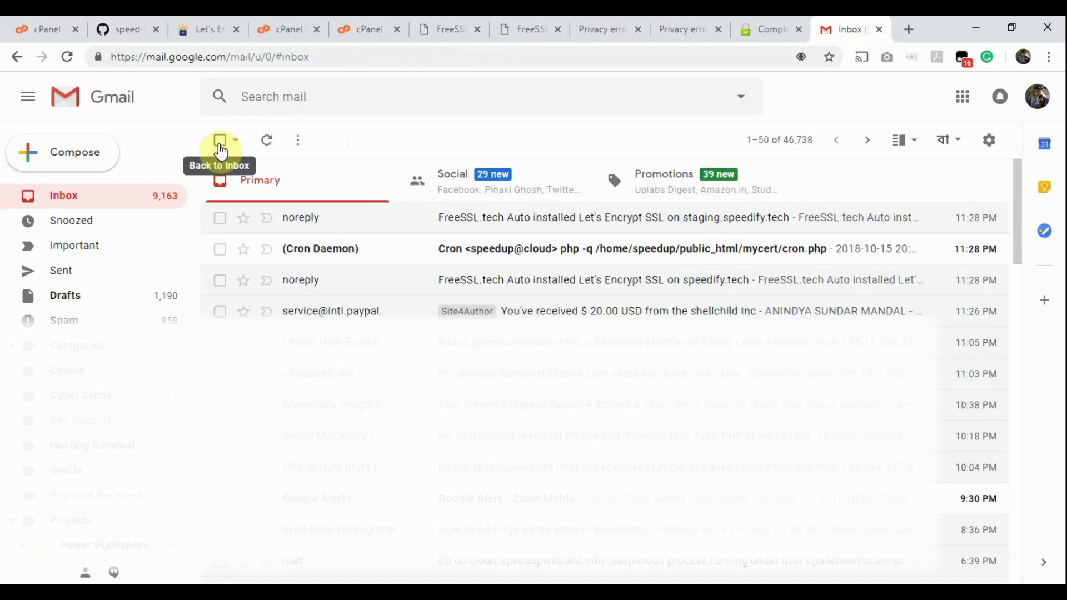
Step: Read the Cron Daemon email's installation log and show the speedify.tech certificate details
click(632, 256)
scroll(387, 406, down, 7)
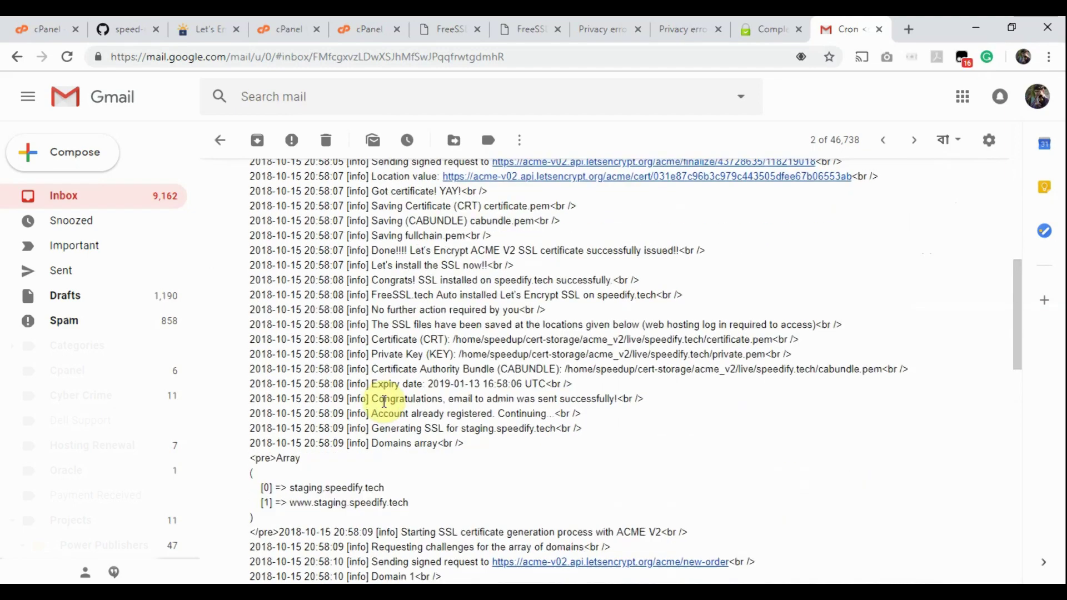
drag(369, 280, 639, 273)
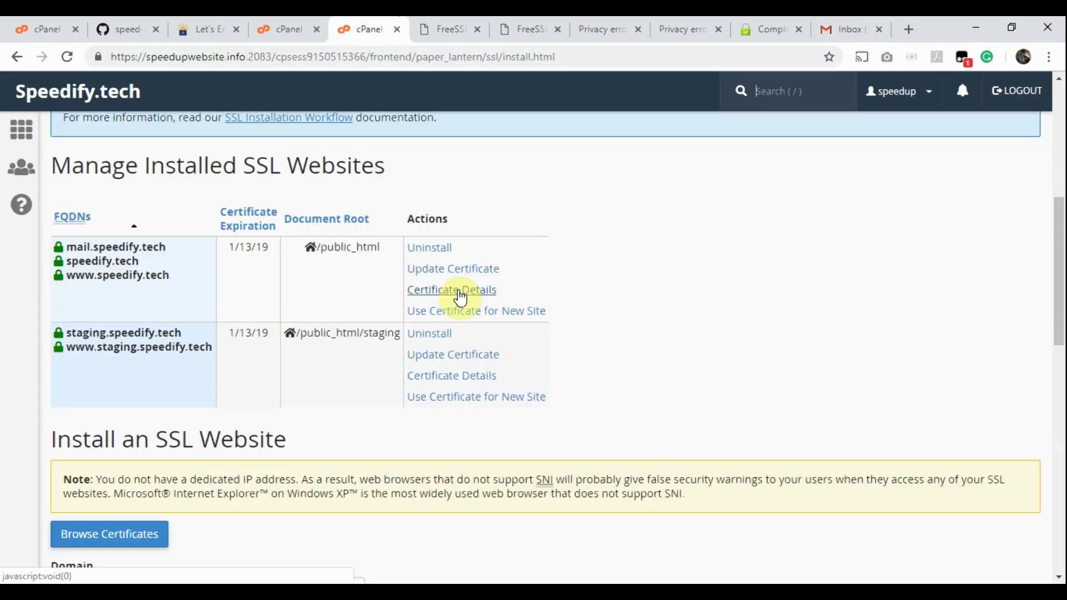
click(458, 290)
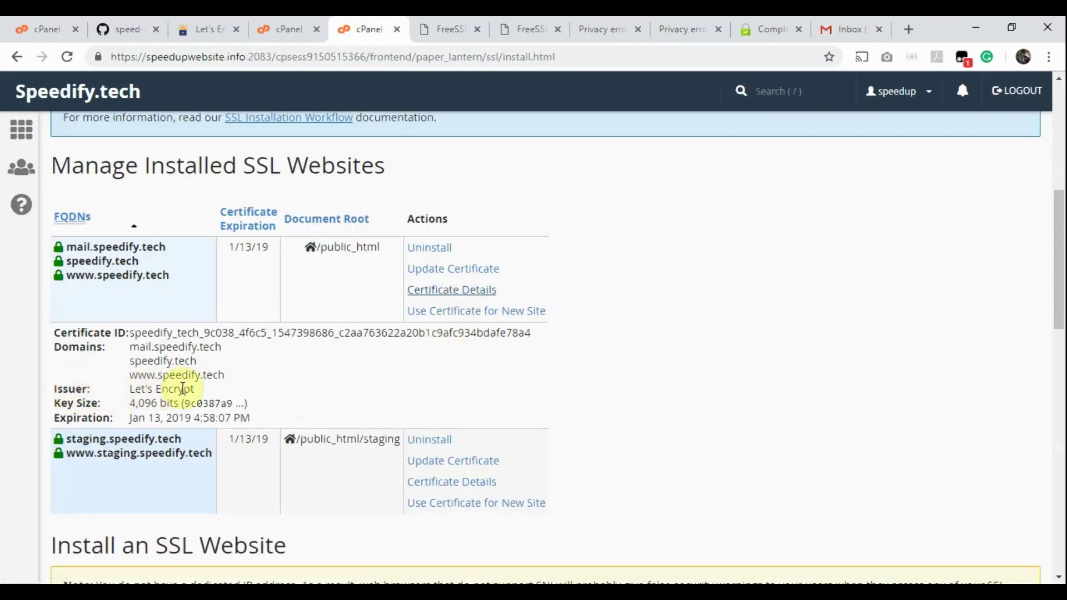
Step: Reload speedify.tech and inspect its valid Let's Encrypt certificate
click(585, 23)
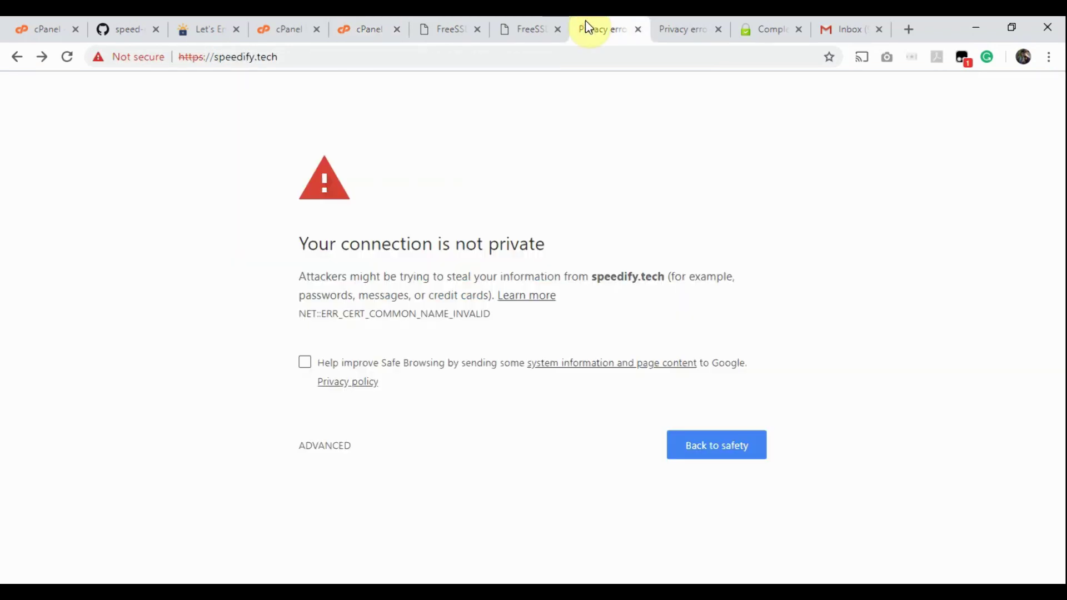
click(68, 58)
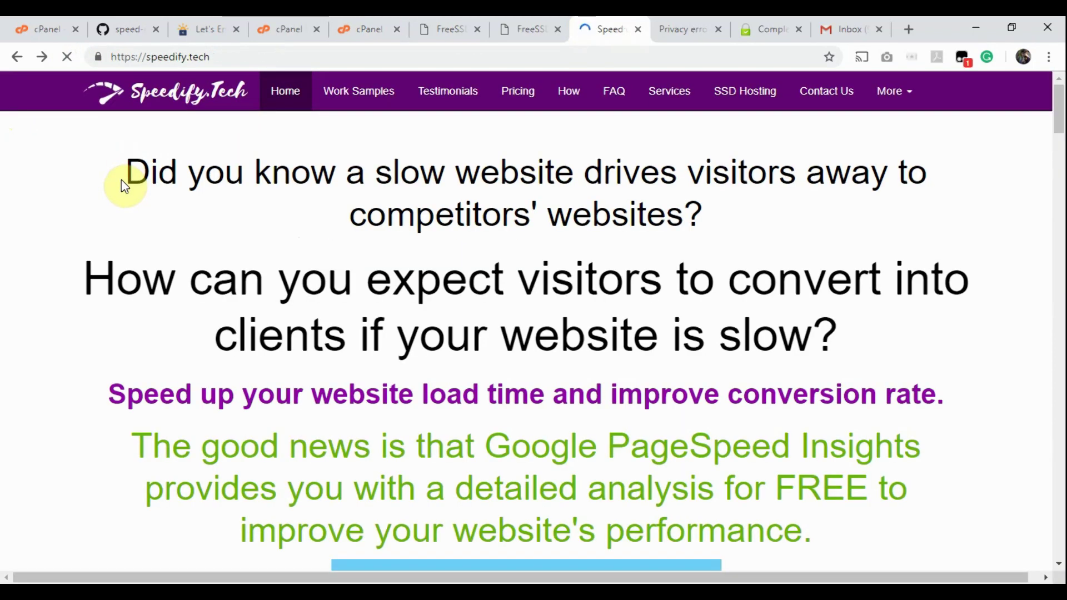
click(96, 58)
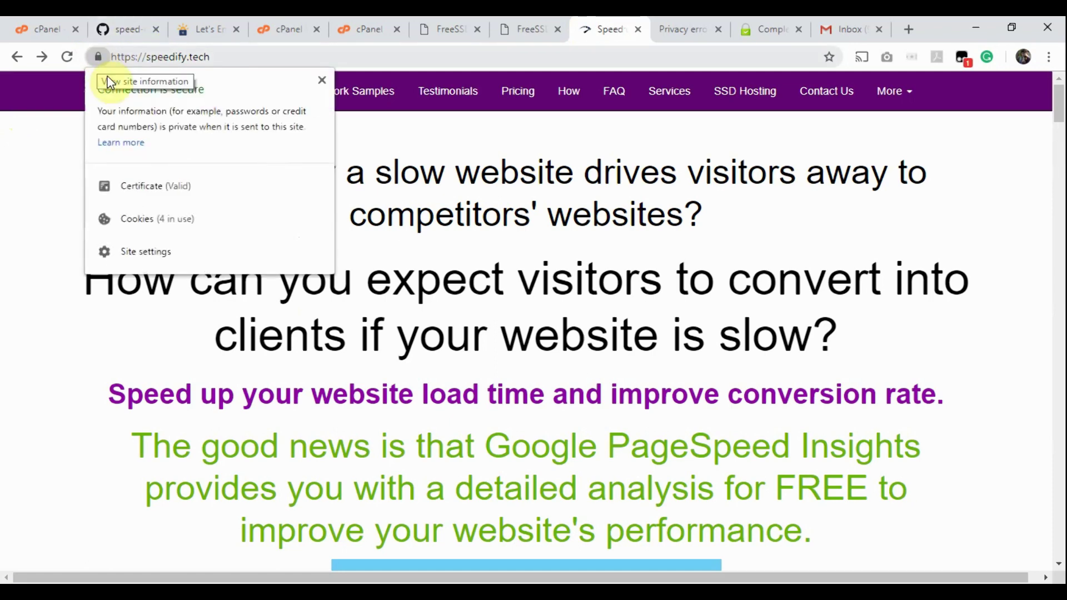
click(157, 186)
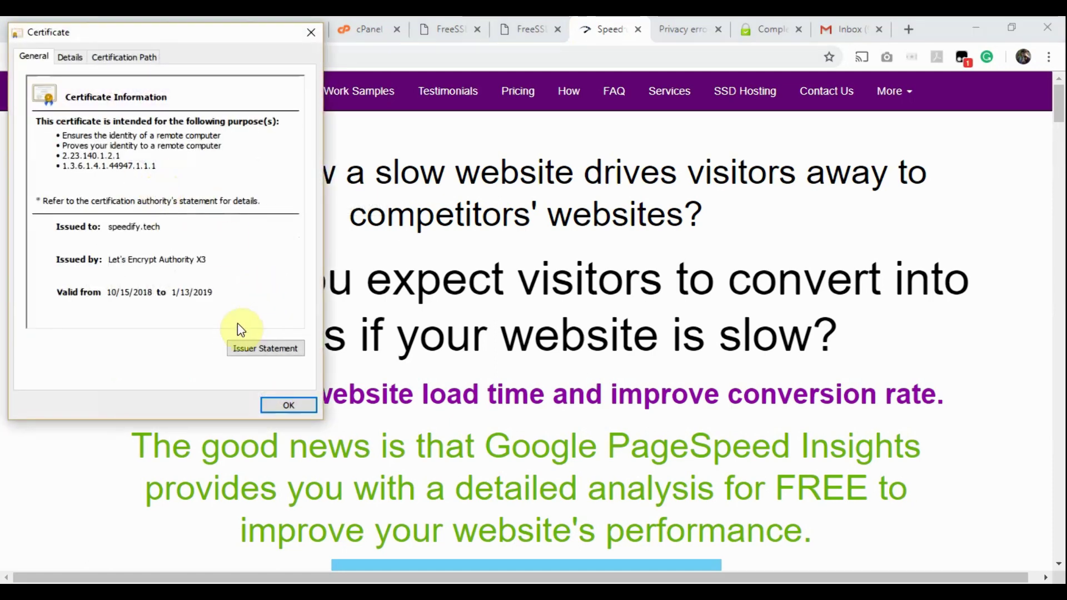
key(Escape)
click(672, 22)
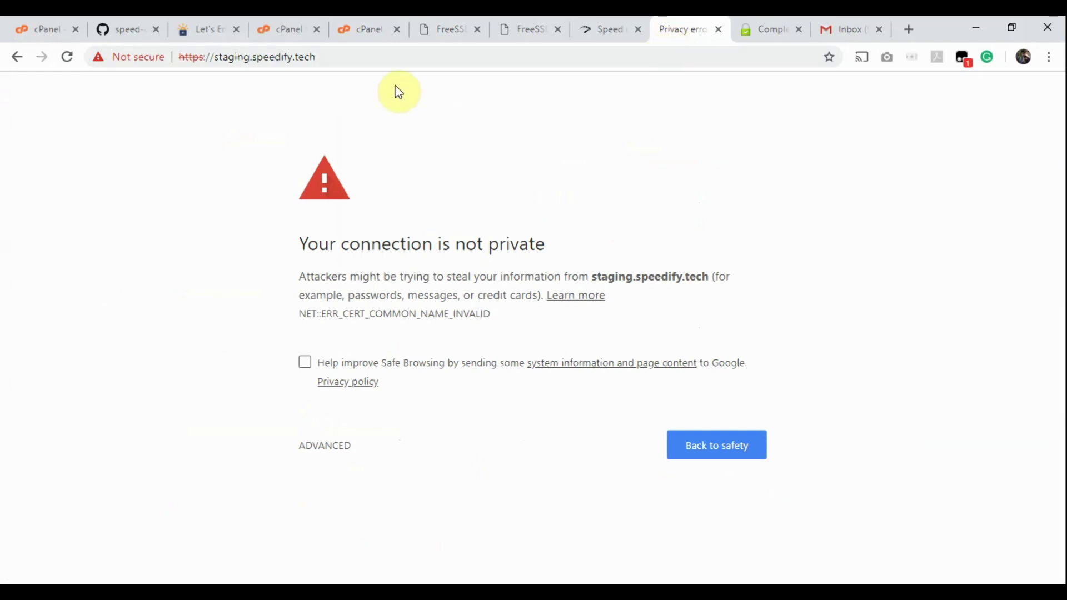
click(430, 60)
click(431, 60)
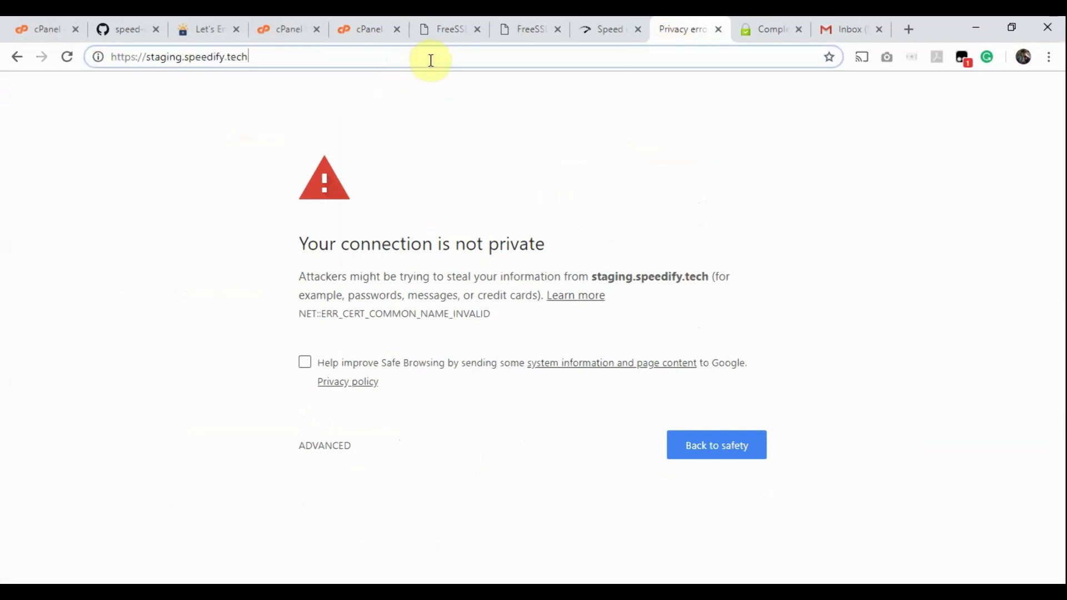
key(Return)
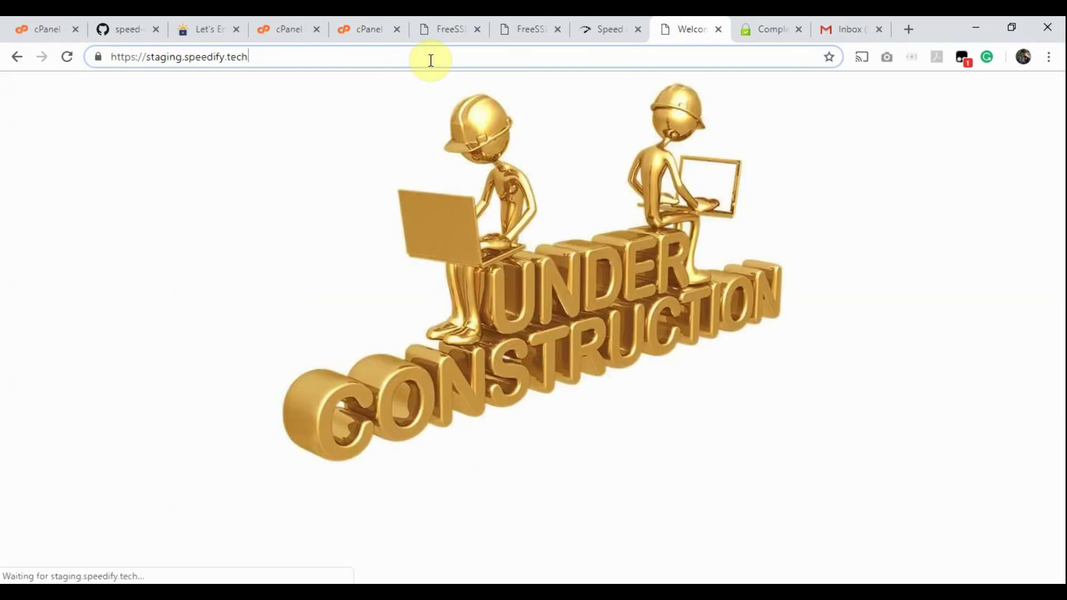
Step: Scroll up through the FreeSSL.tech homepage
click(767, 25)
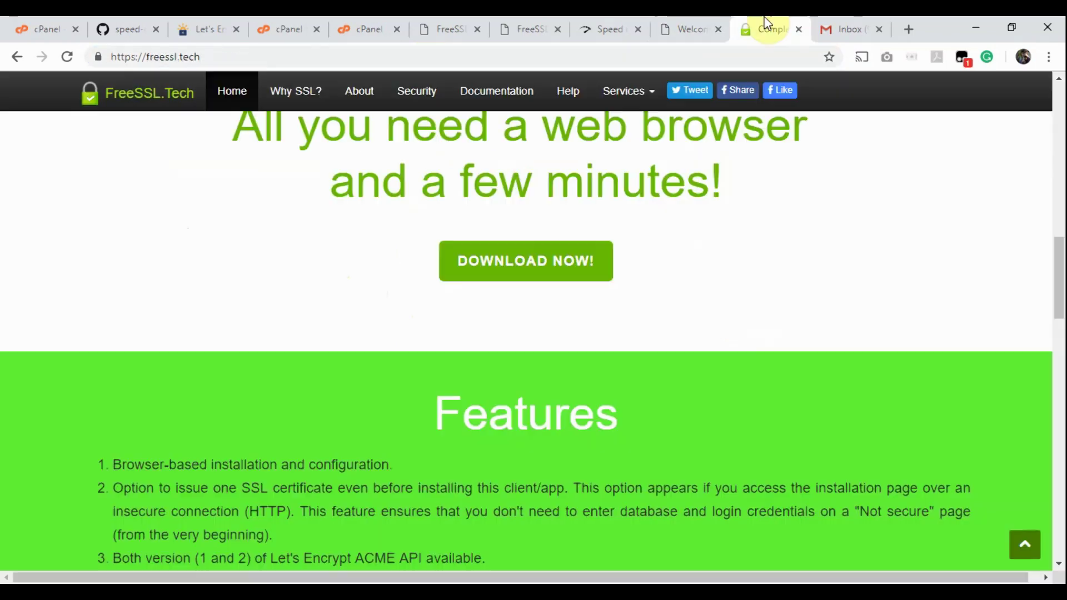
scroll(772, 249, up, 10)
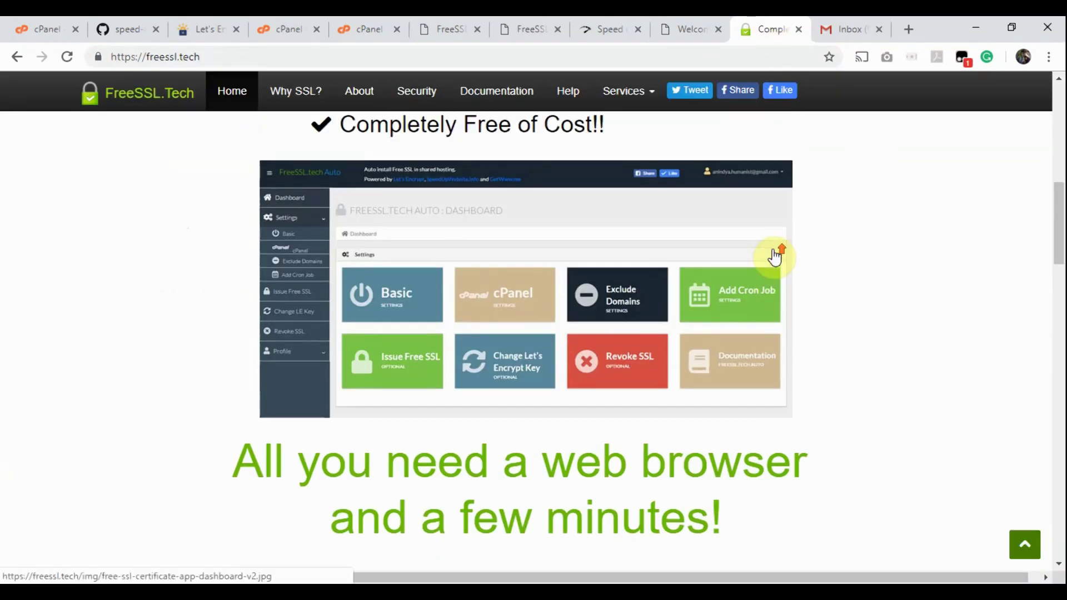
scroll(776, 255, up, 4)
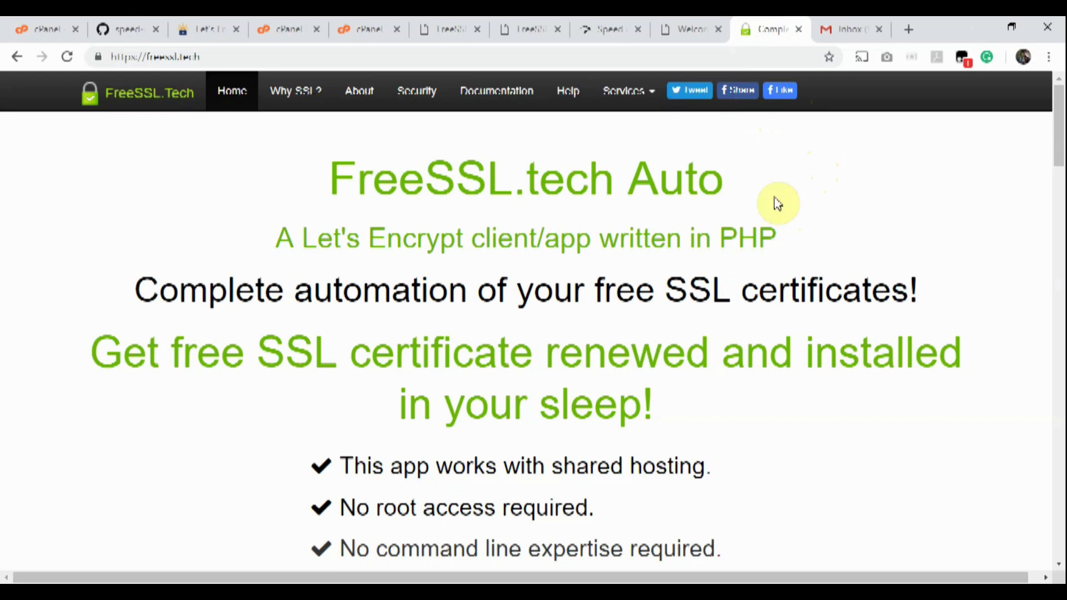
Step: Back on speedify.tech, scroll down to the Our work samples section
click(603, 32)
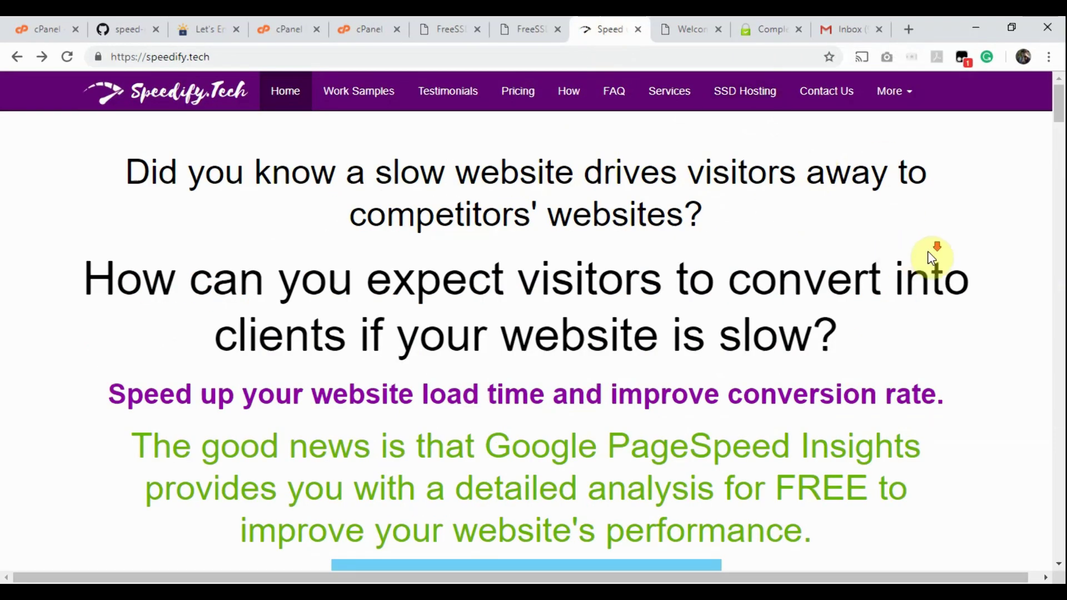
scroll(932, 257, down, 7)
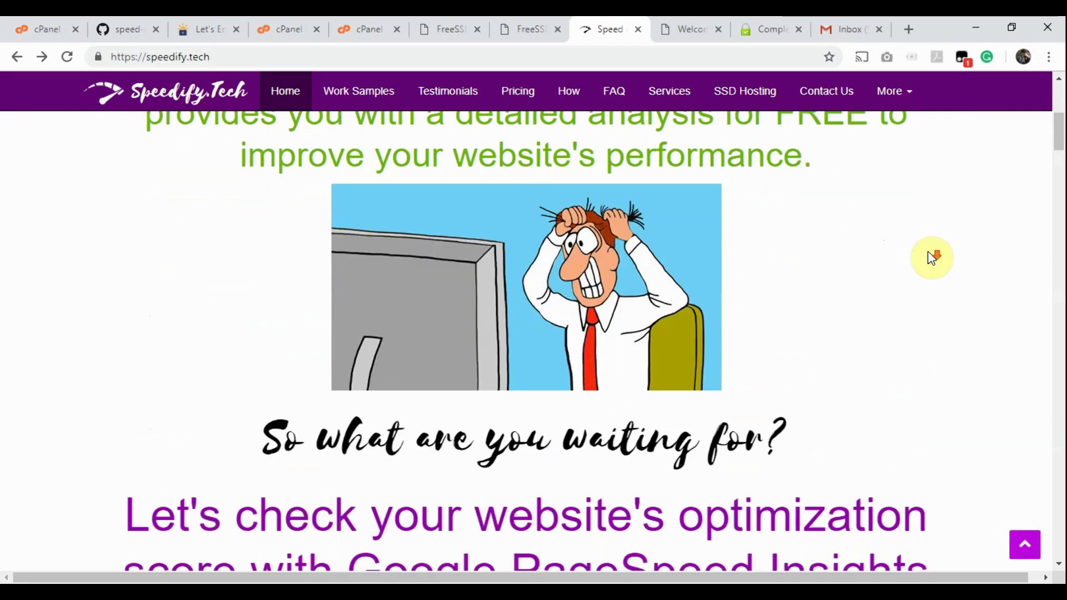
scroll(931, 257, down, 3)
scroll(931, 257, up, 3)
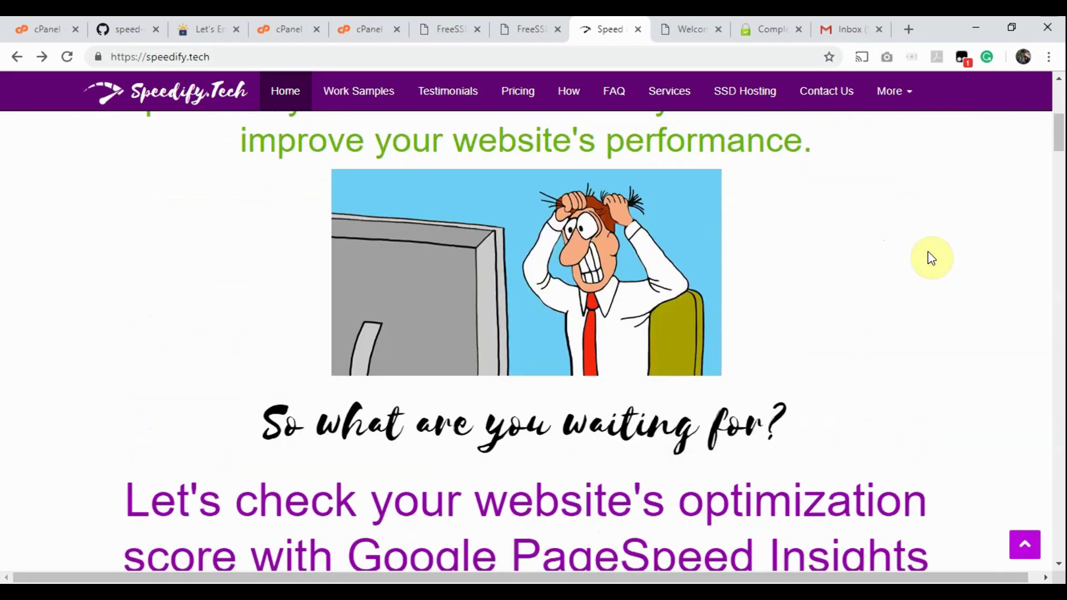
scroll(931, 257, up, 1)
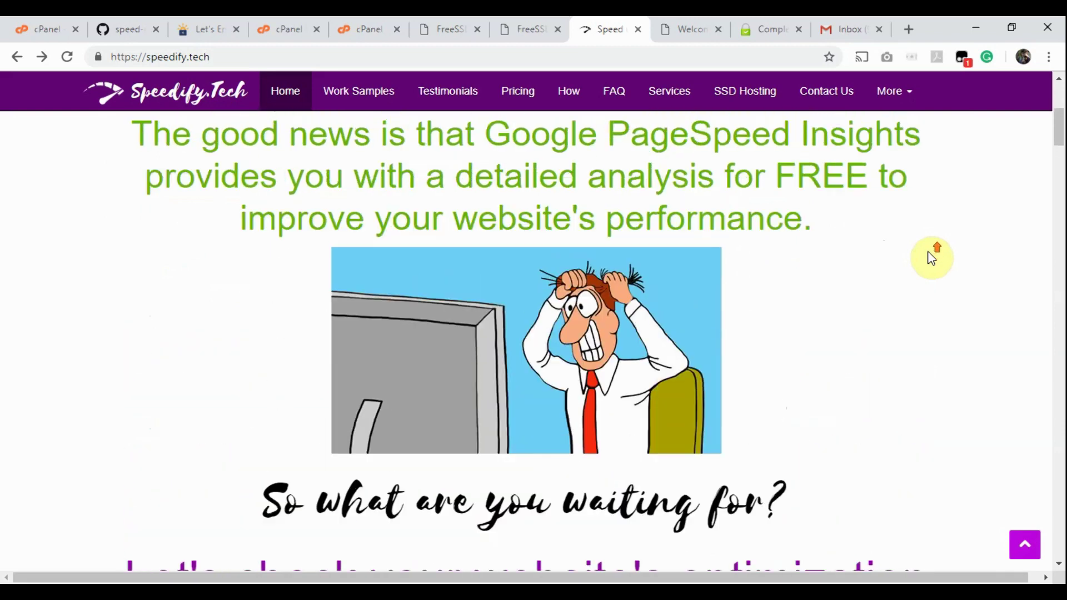
scroll(931, 257, down, 9)
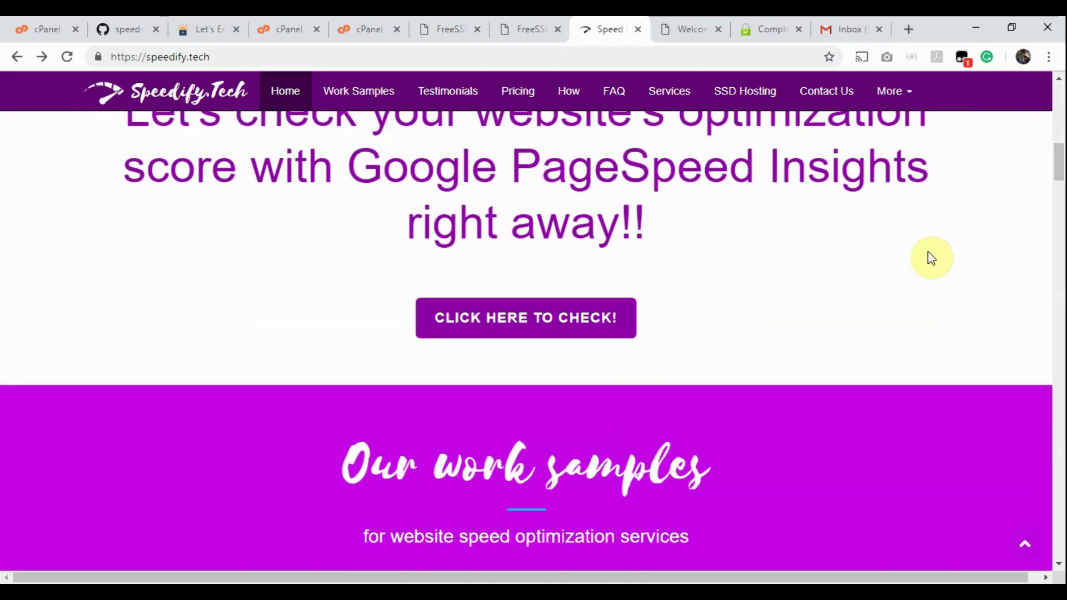
scroll(931, 258, down, 1)
scroll(810, 285, down, 1)
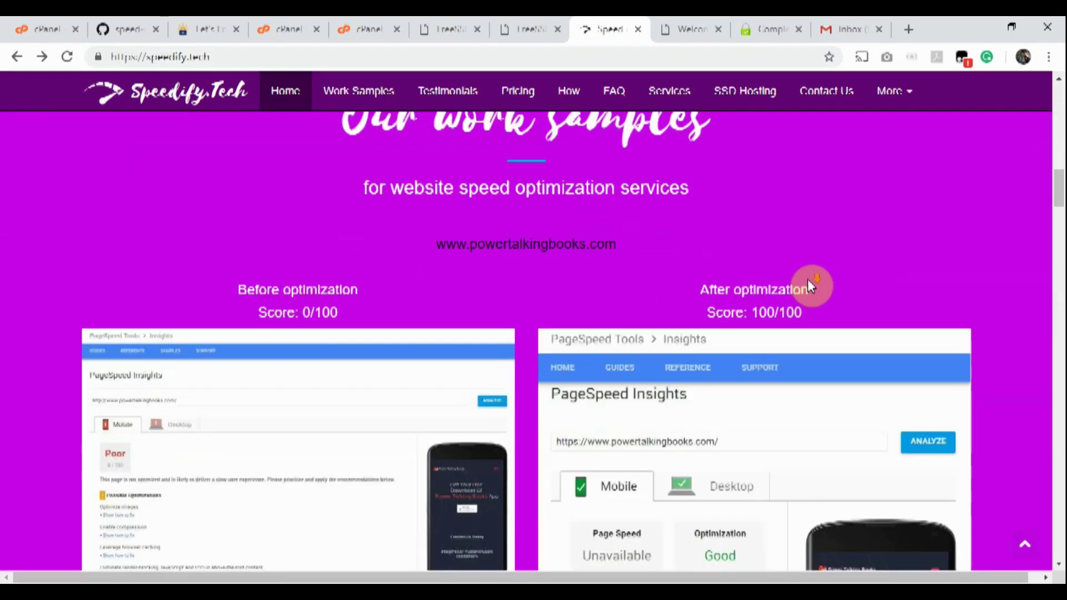